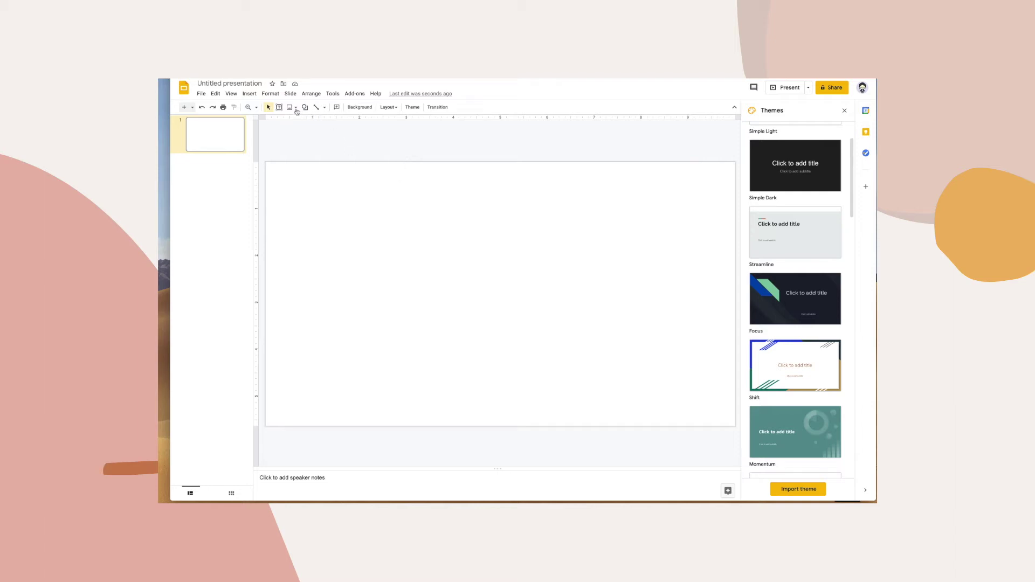
# Step: Add a text box reading 'Planner' with centre text alignment
pyautogui.click(279, 107)
pyautogui.moveTo(481, 291); pyautogui.dragTo(698, 317)
pyautogui.write('Planner')
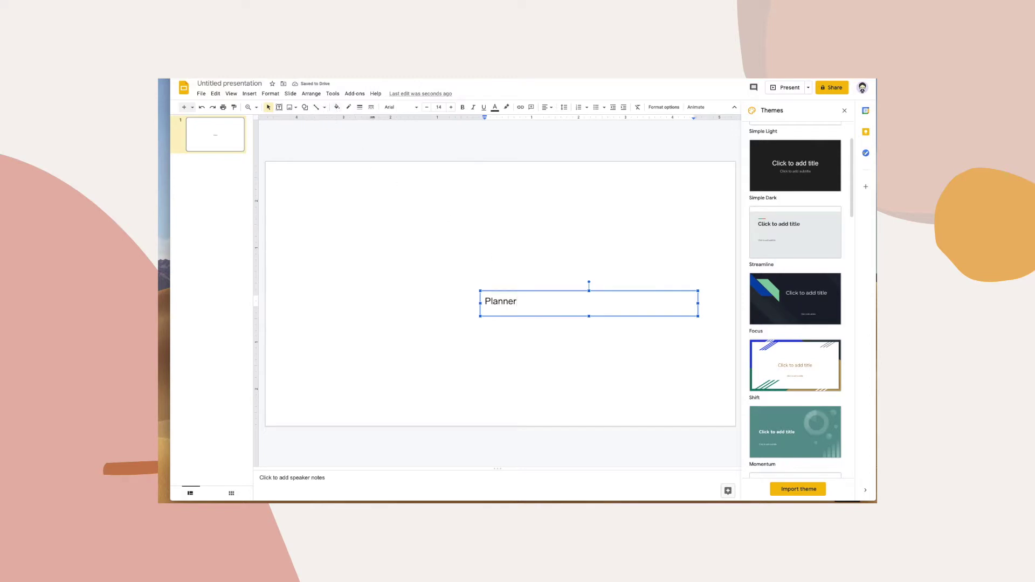
pyautogui.click(548, 108)
pyautogui.click(555, 121)
# Step: Move the Planner text box to the middle of the slide
pyautogui.click(568, 249)
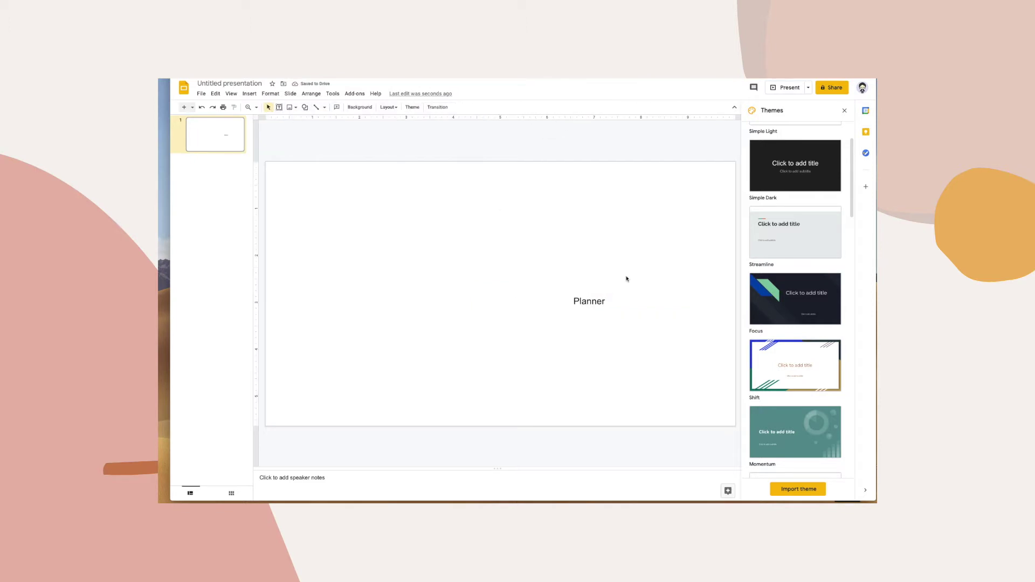
pyautogui.click(524, 291)
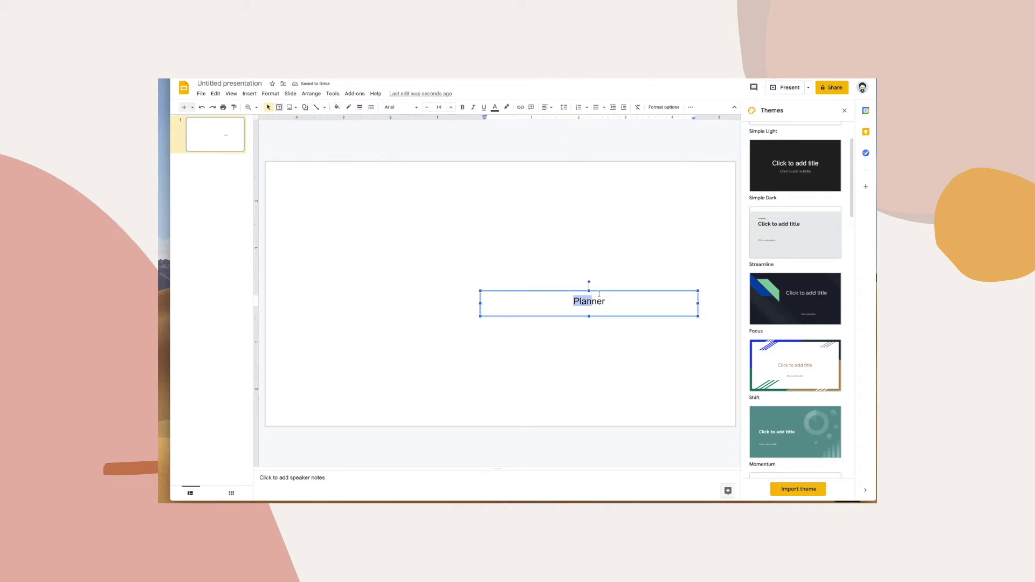
pyautogui.moveTo(524, 290); pyautogui.dragTo(511, 283)
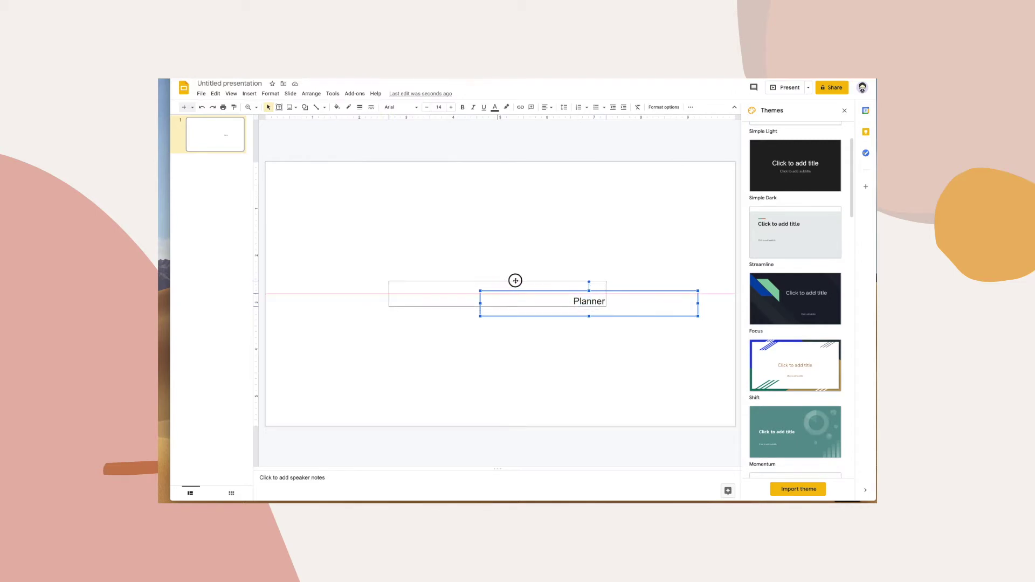
pyautogui.moveTo(511, 284); pyautogui.dragTo(535, 274)
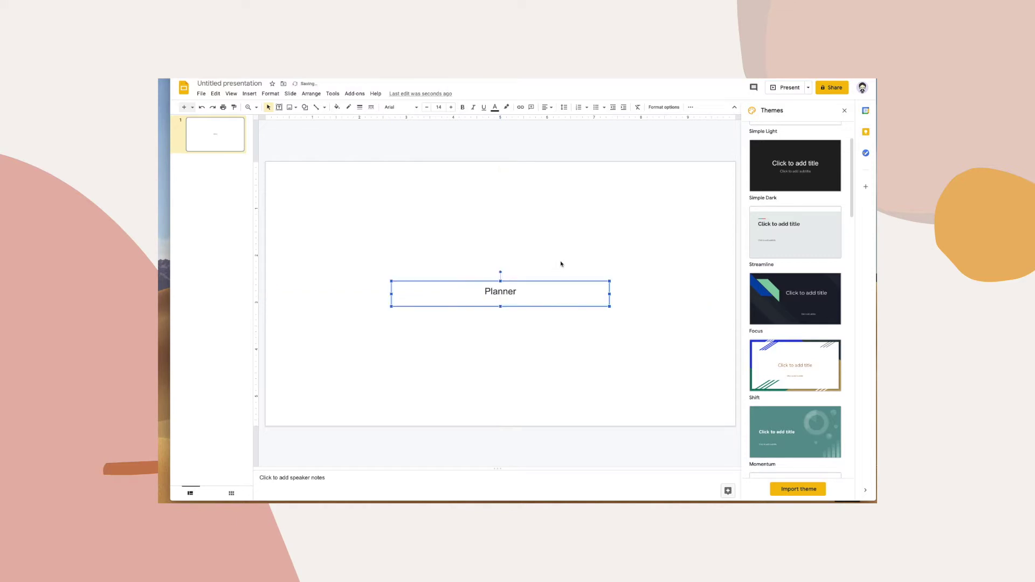
pyautogui.click(563, 261)
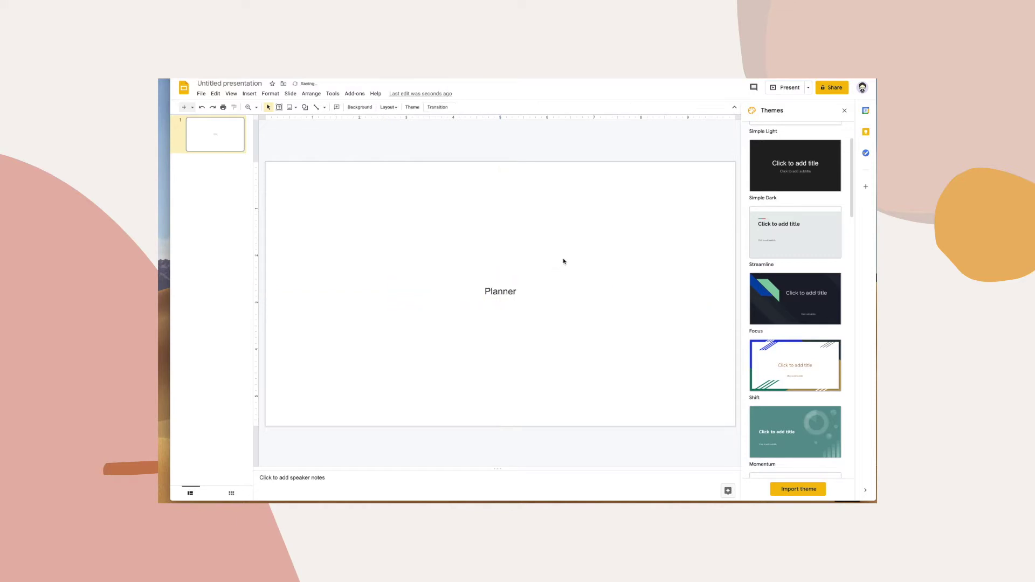
# Step: Draw a small rectangle tab fitted into the slide's top-right corner
pyautogui.click(304, 107)
pyautogui.moveTo(323, 120)
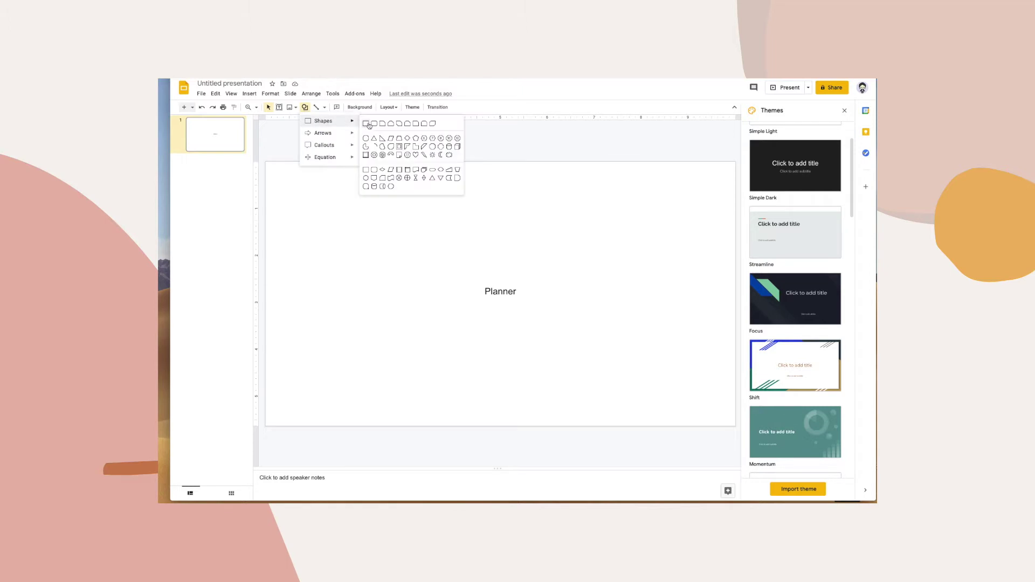
pyautogui.click(367, 124)
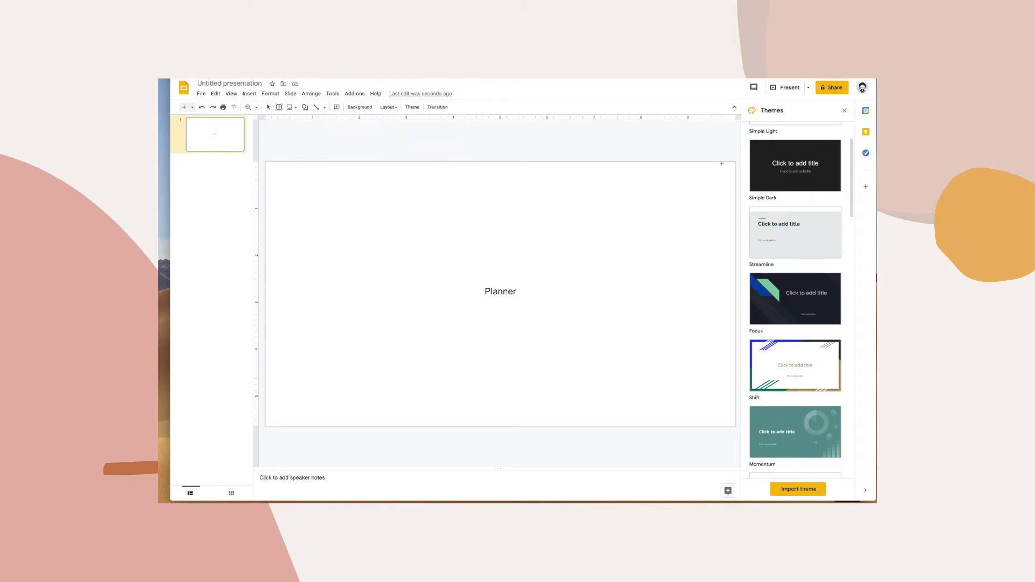
pyautogui.moveTo(720, 162); pyautogui.dragTo(735, 192)
pyautogui.moveTo(727, 180)
pyautogui.mouseDown()
pyautogui.moveTo(733, 198)
pyautogui.moveTo(728, 187)
pyautogui.mouseUp()
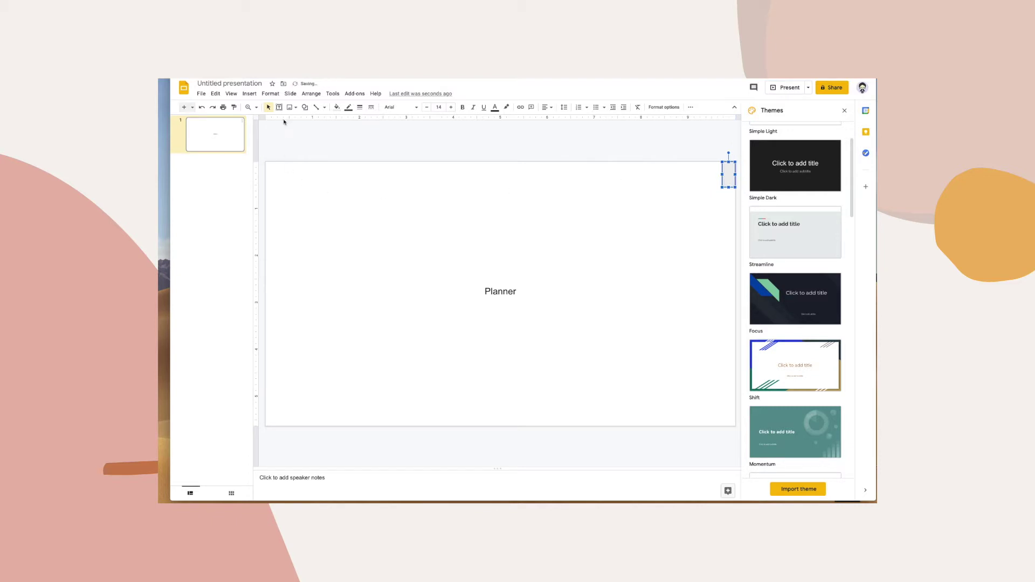
pyautogui.click(273, 171)
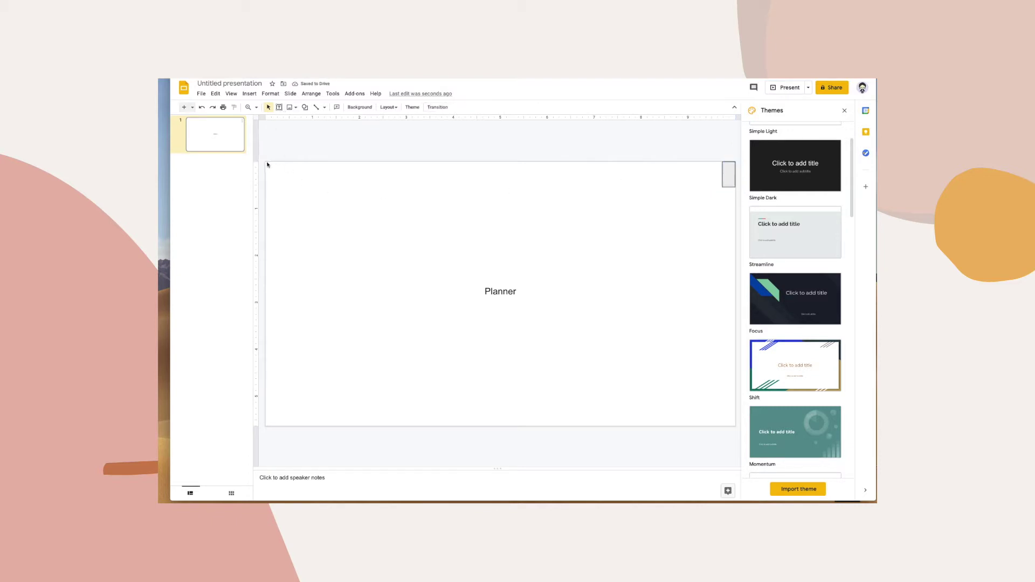
pyautogui.click(304, 106)
pyautogui.moveTo(323, 120)
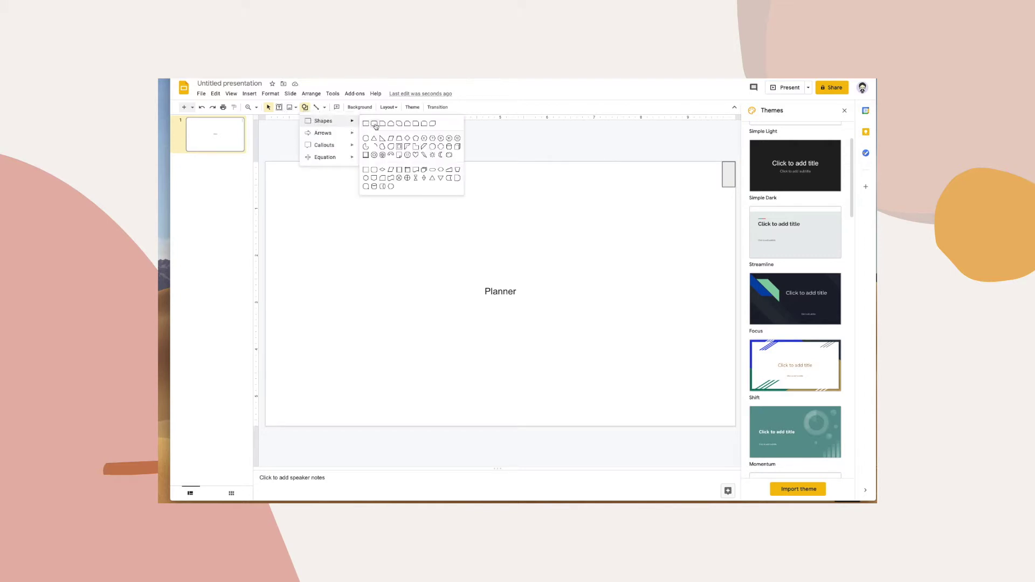
# Step: Draw a large rounded rectangle across the slide with less corner rounding
pyautogui.click(366, 124)
pyautogui.moveTo(267, 162); pyautogui.dragTo(723, 426)
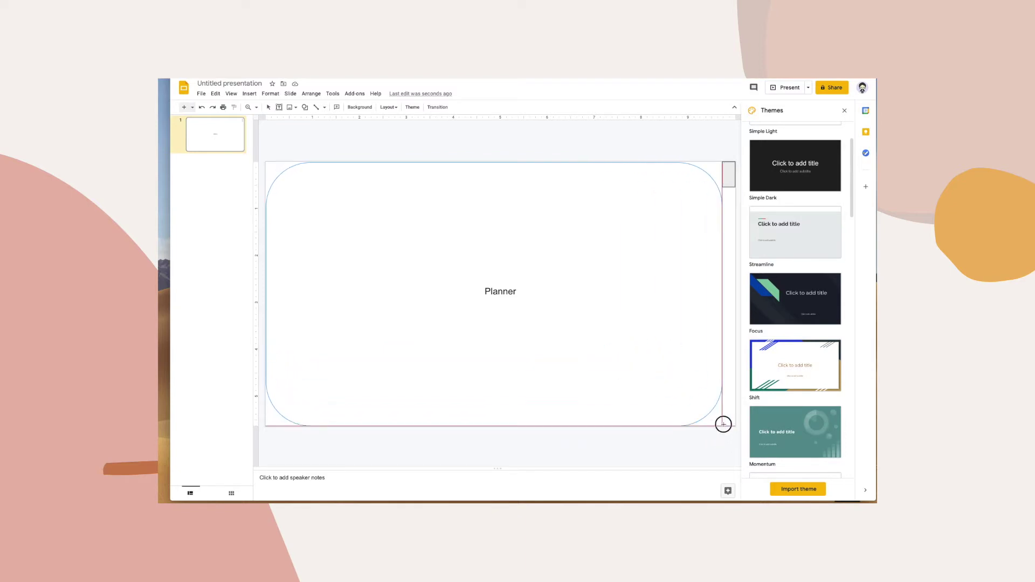
pyautogui.moveTo(722, 426); pyautogui.dragTo(722, 425)
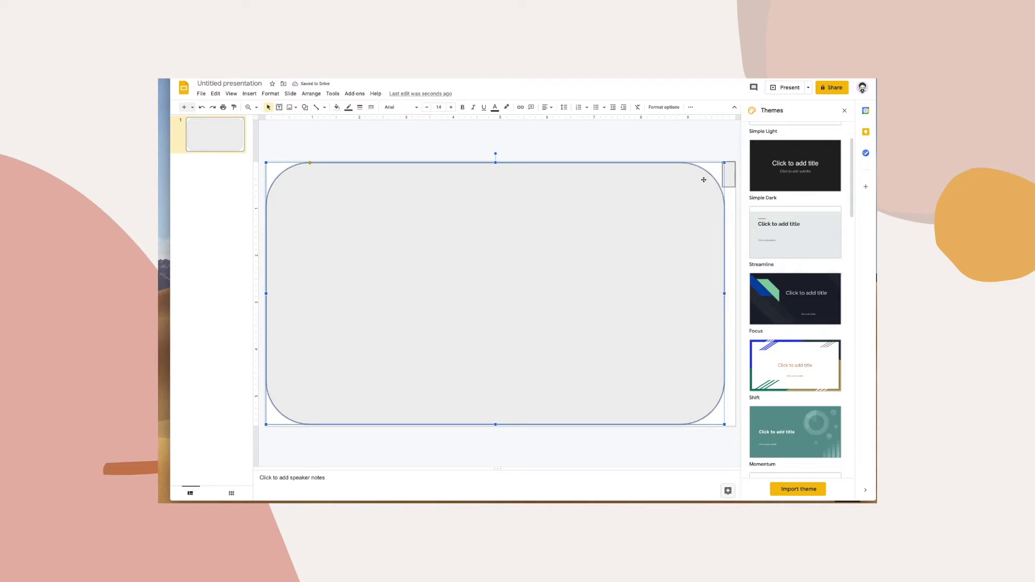
pyautogui.click(712, 178)
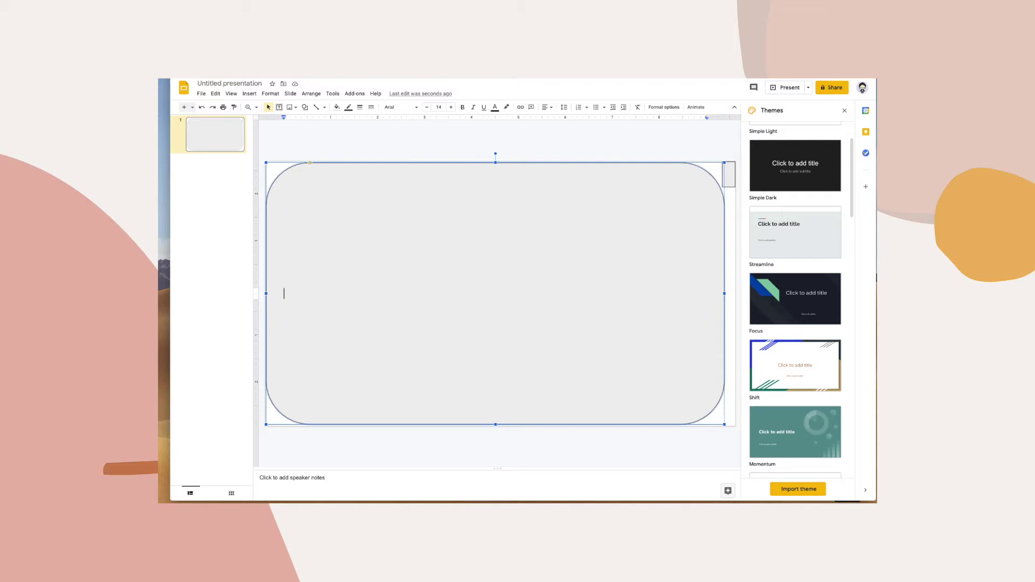
pyautogui.moveTo(310, 162); pyautogui.dragTo(282, 162)
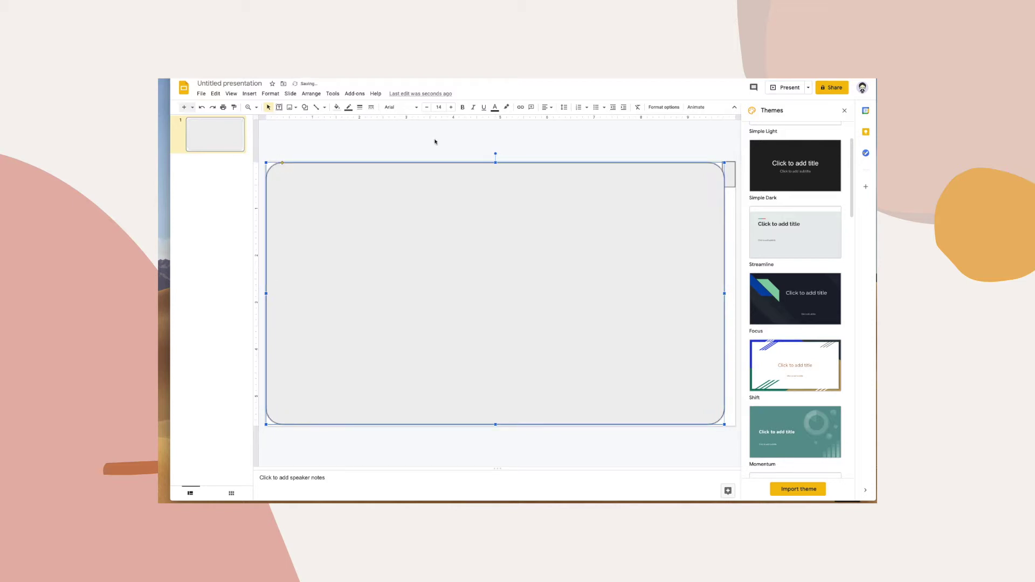
pyautogui.click(659, 138)
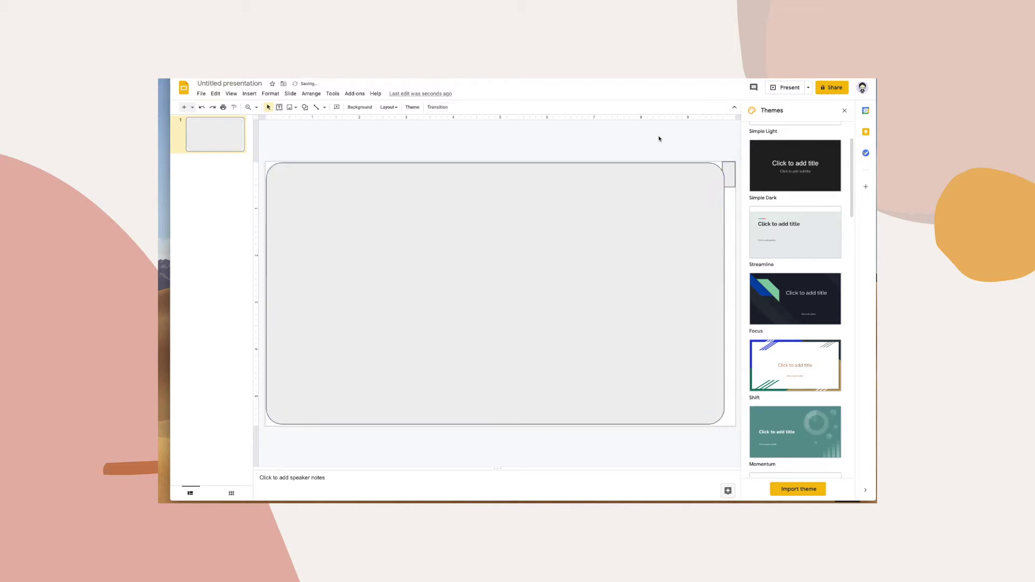
# Step: Send the rounded rectangle behind the Planner title and align the small tab to its right edge
pyautogui.rightClick(625, 220)
pyautogui.moveTo(679, 335)
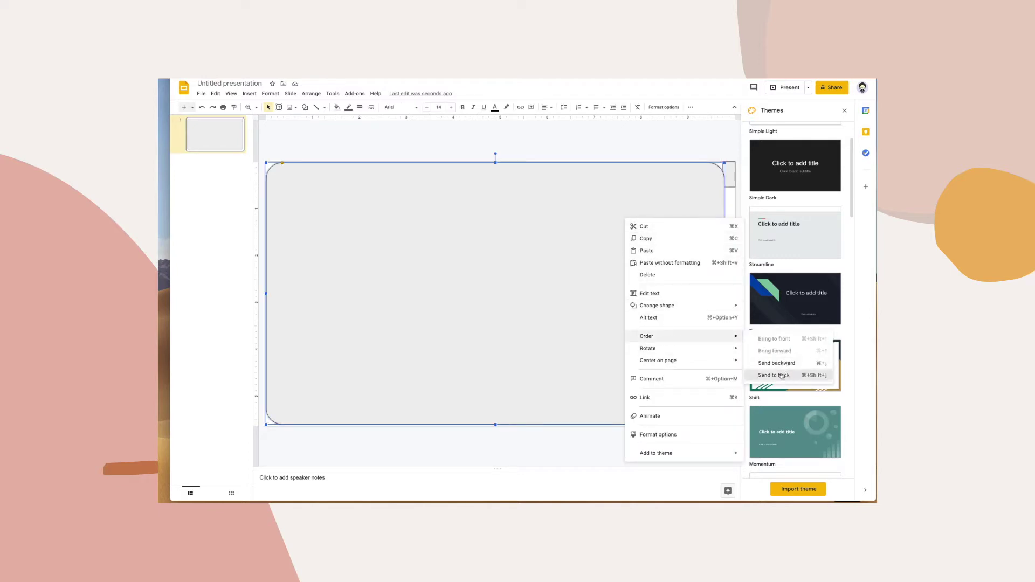
pyautogui.click(779, 375)
pyautogui.click(674, 153)
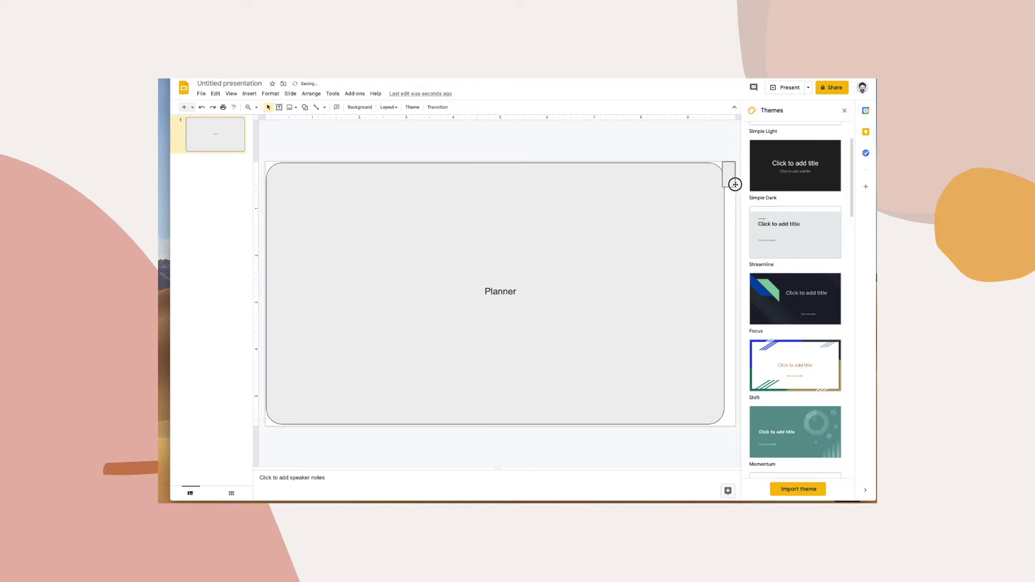
pyautogui.click(733, 183)
pyautogui.moveTo(732, 184); pyautogui.dragTo(736, 178)
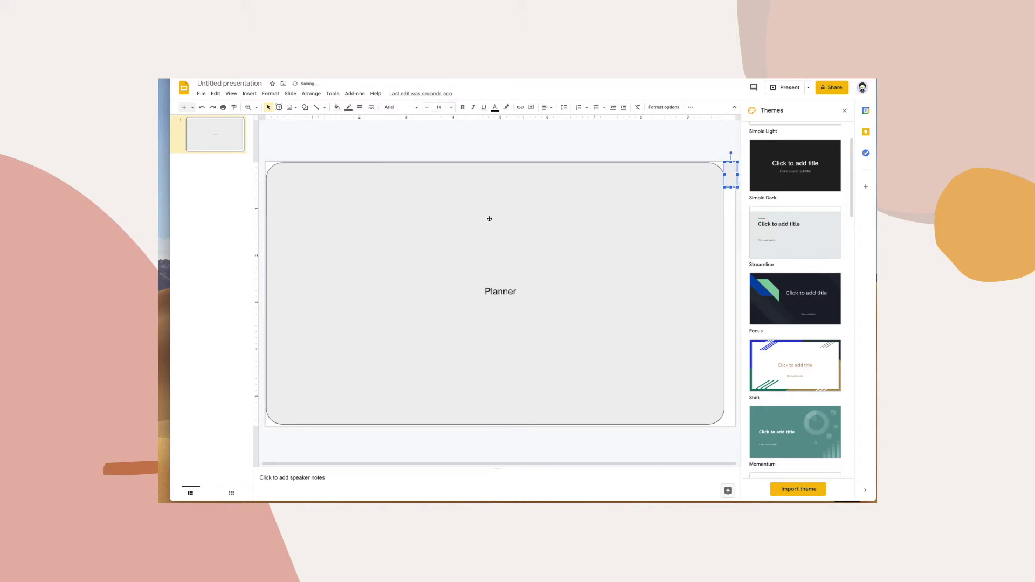
pyautogui.click(220, 140)
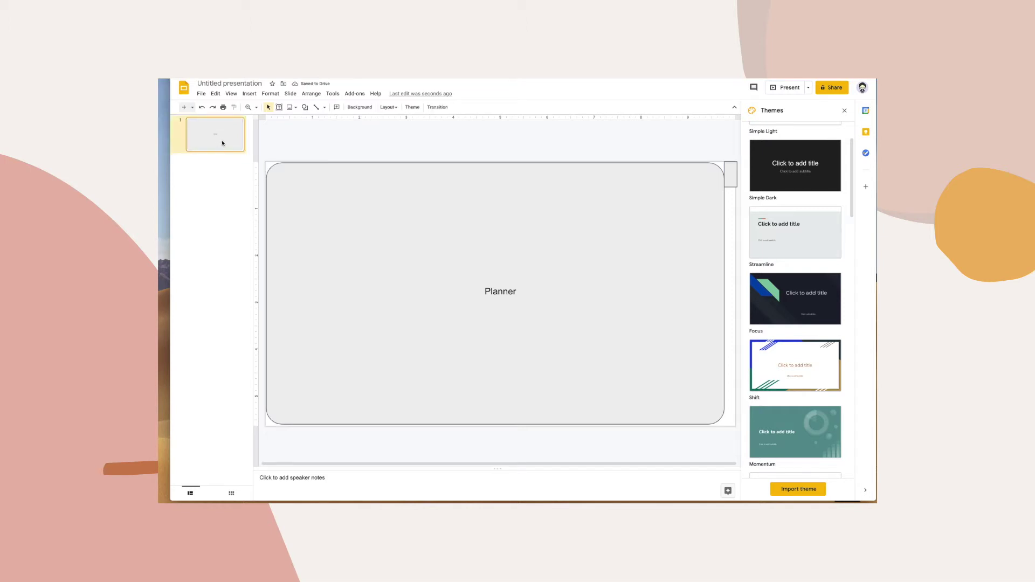
# Step: Duplicate the slide several times and relabel slide 2 as January
pyautogui.hotkey('ctrl', 'd')
pyautogui.hotkey('ctrl', 'd')
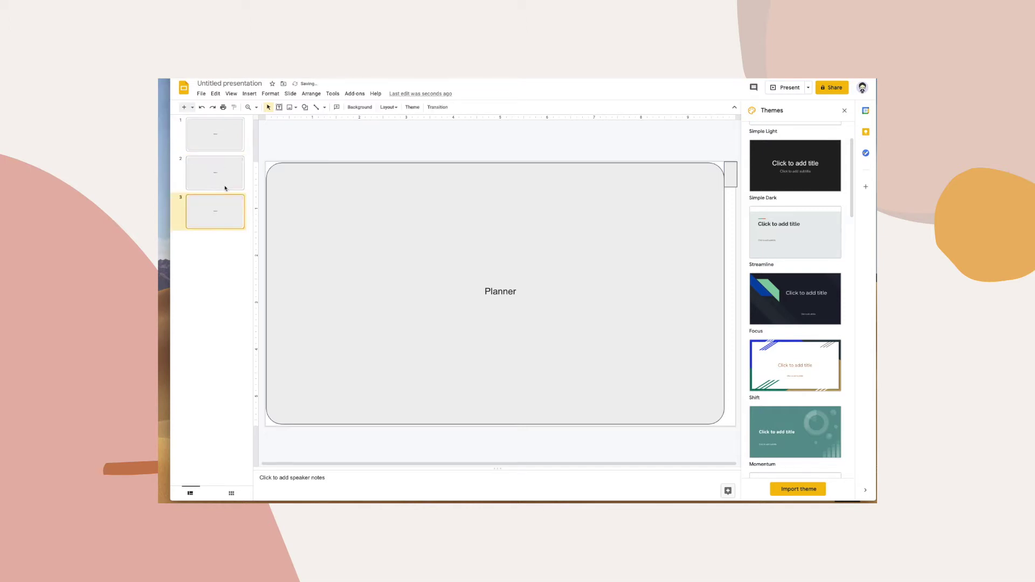
pyautogui.hotkey('ctrl', 'd')
pyautogui.hotkey('ctrl', 'd')
pyautogui.hotkey('ctrl', 'd')
pyautogui.hotkey('ctrl', 'd')
pyautogui.hotkey('ctrl', 'd')
pyautogui.click(220, 174)
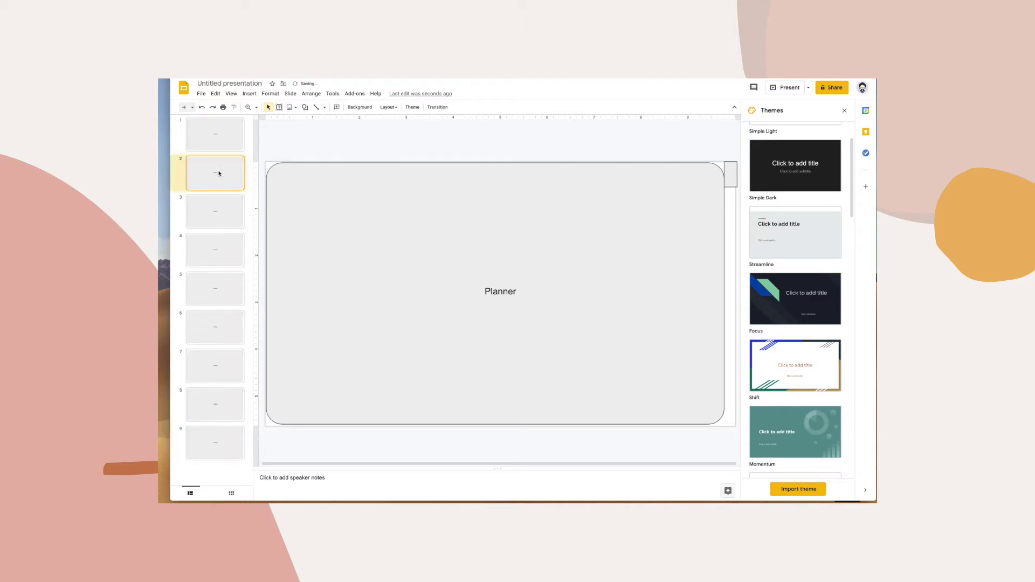
pyautogui.click(502, 292)
pyautogui.doubleClick(502, 292)
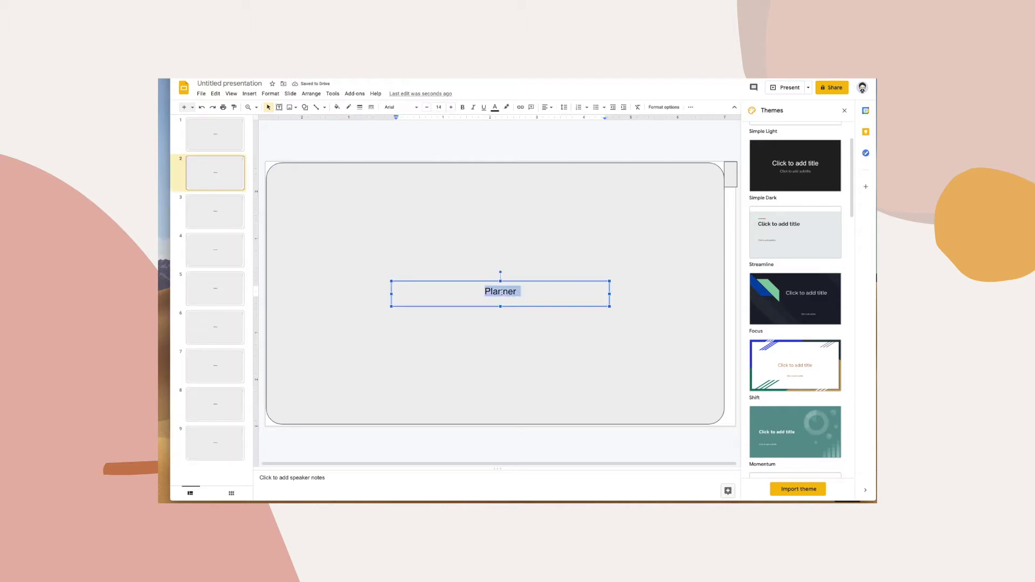
pyautogui.write('Januaryt')
pyautogui.press('BackSpace')
# Step: Relabel slides 3, 4 and 5 as February, March and April
pyautogui.click(234, 219)
pyautogui.doubleClick(515, 294)
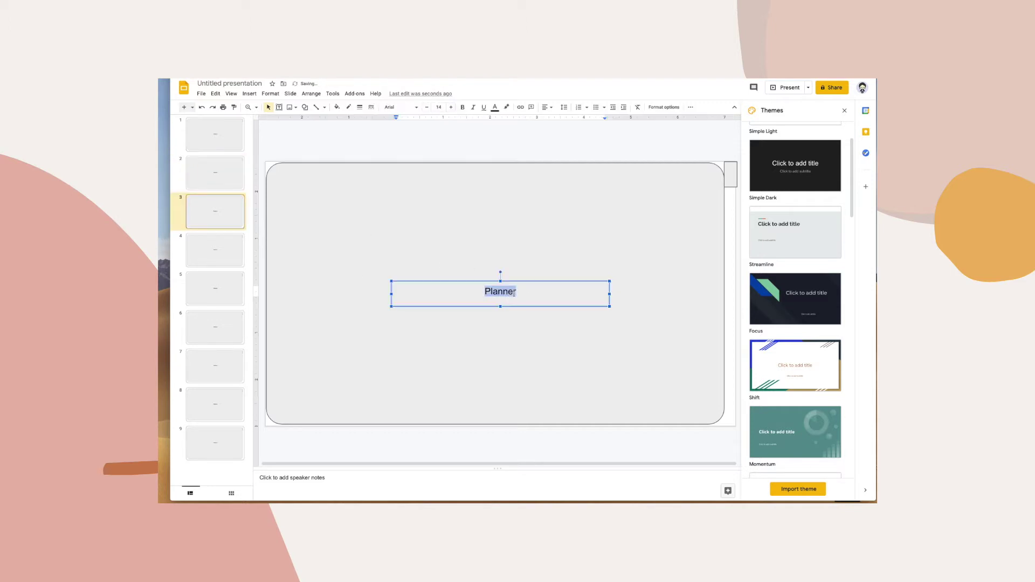
pyautogui.write('February')
pyautogui.click(224, 259)
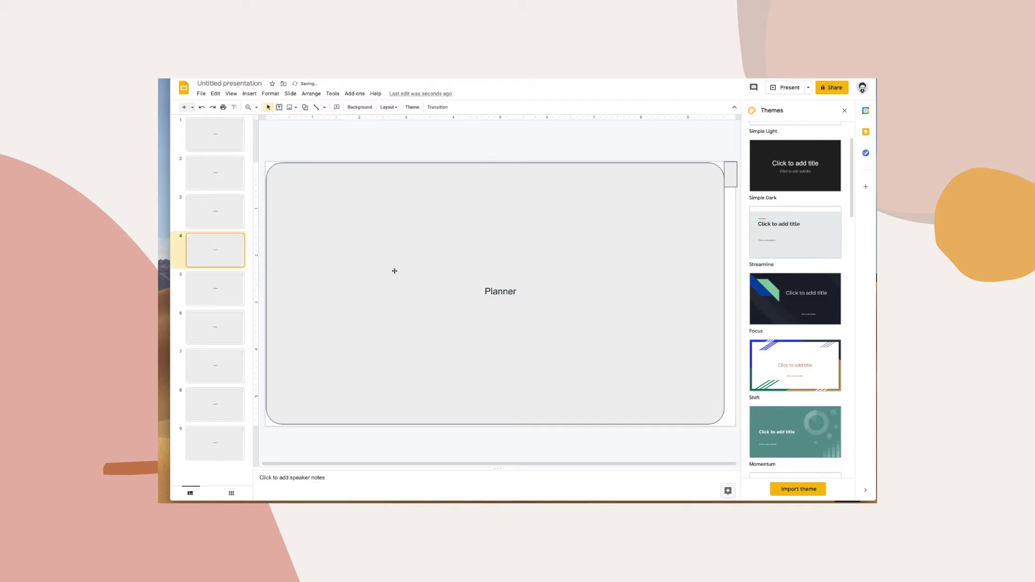
pyautogui.click(493, 290)
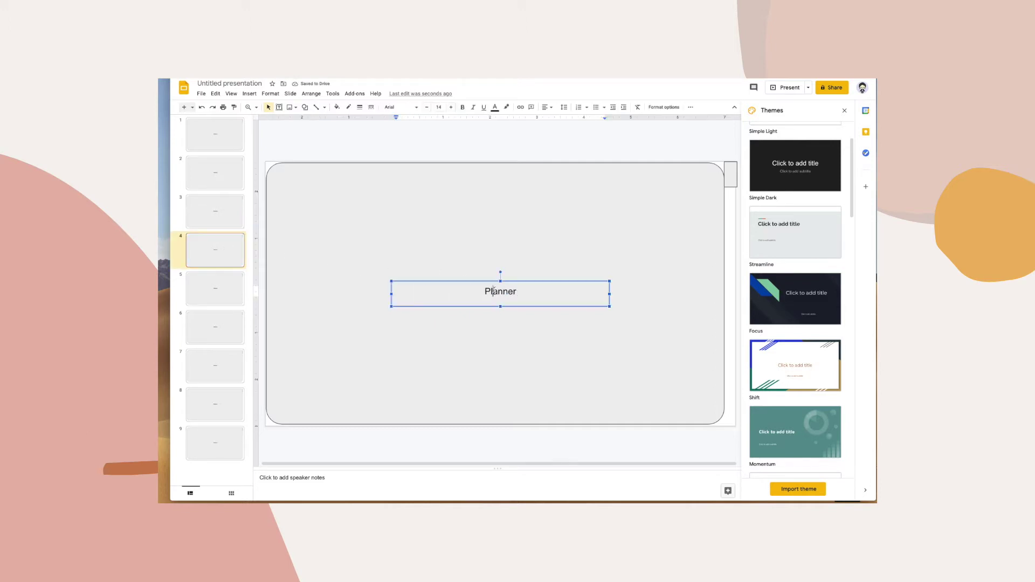
pyautogui.doubleClick(493, 290)
pyautogui.write('March')
pyautogui.click(224, 298)
pyautogui.doubleClick(513, 295)
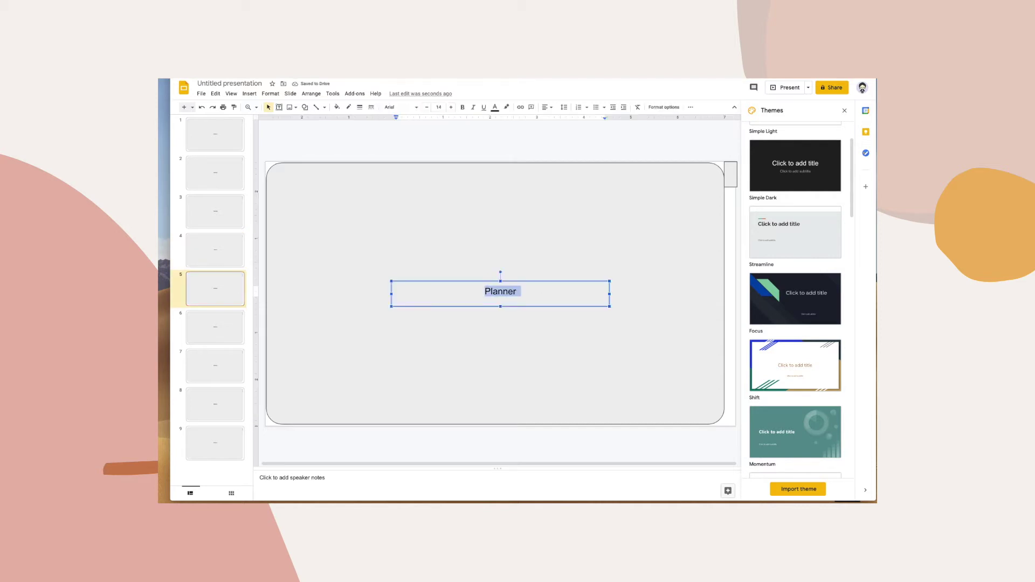
pyautogui.write('Ari')
# Step: Relabel slides 6, 7 and 8 as May, June and July
pyautogui.click(237, 332)
pyautogui.doubleClick(504, 292)
pyautogui.write('May')
pyautogui.click(208, 367)
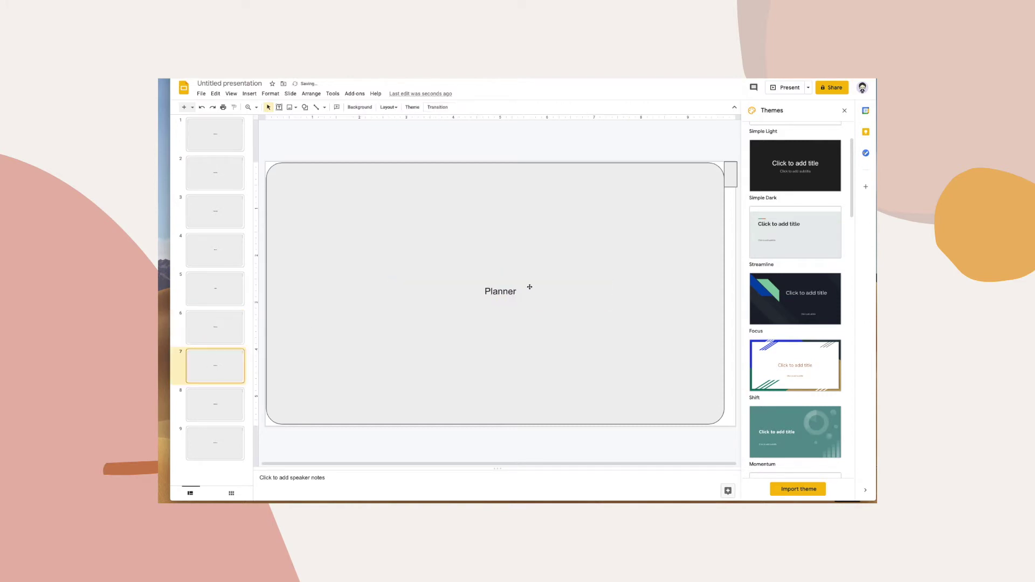
pyautogui.doubleClick(521, 294)
pyautogui.write('June')
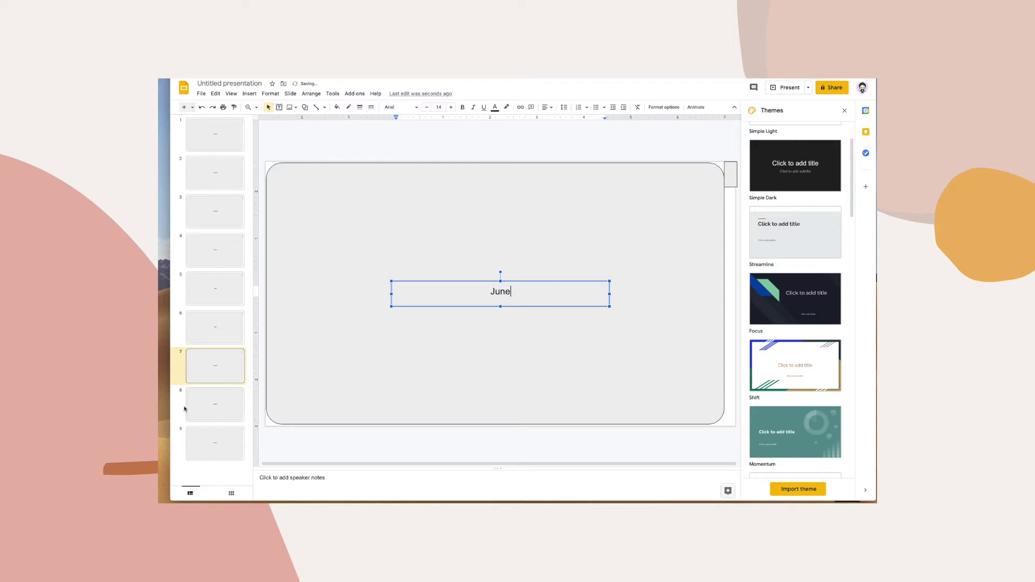
pyautogui.click(186, 408)
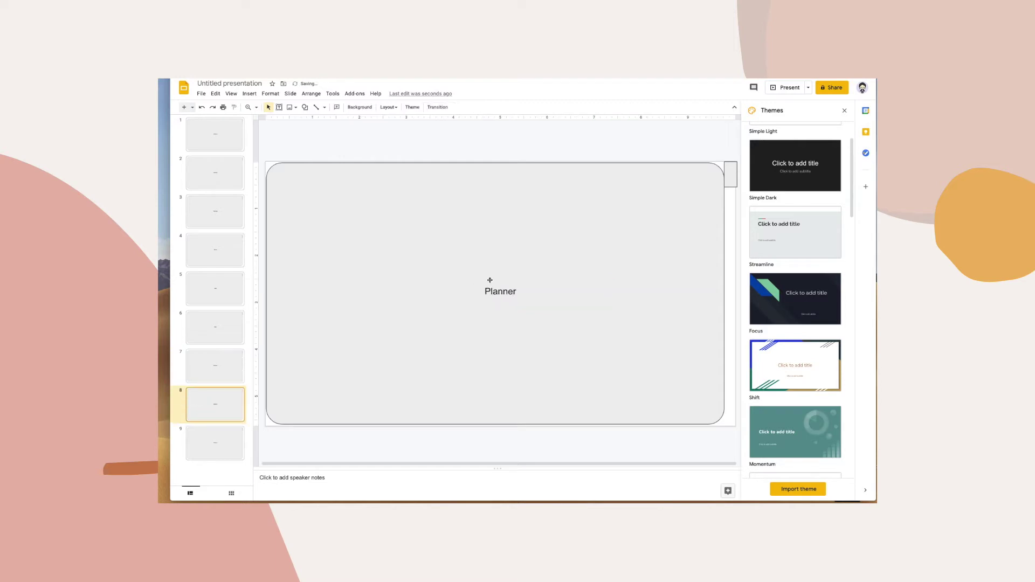
pyautogui.doubleClick(507, 292)
pyautogui.write('Jly')
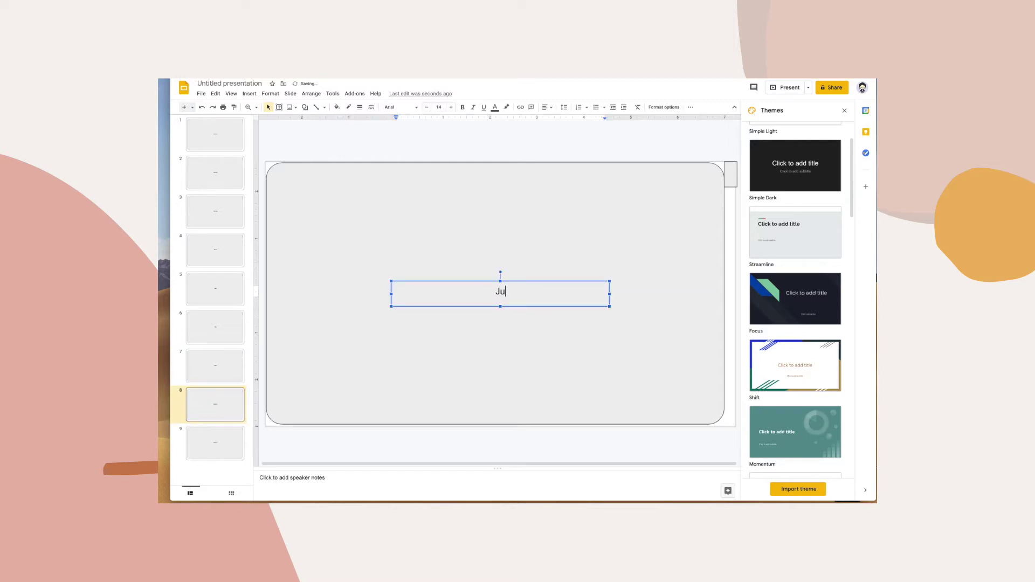
# Step: Relabel slide 9 as August and duplicate it for more tab slides
pyautogui.click(229, 372)
pyautogui.click(224, 435)
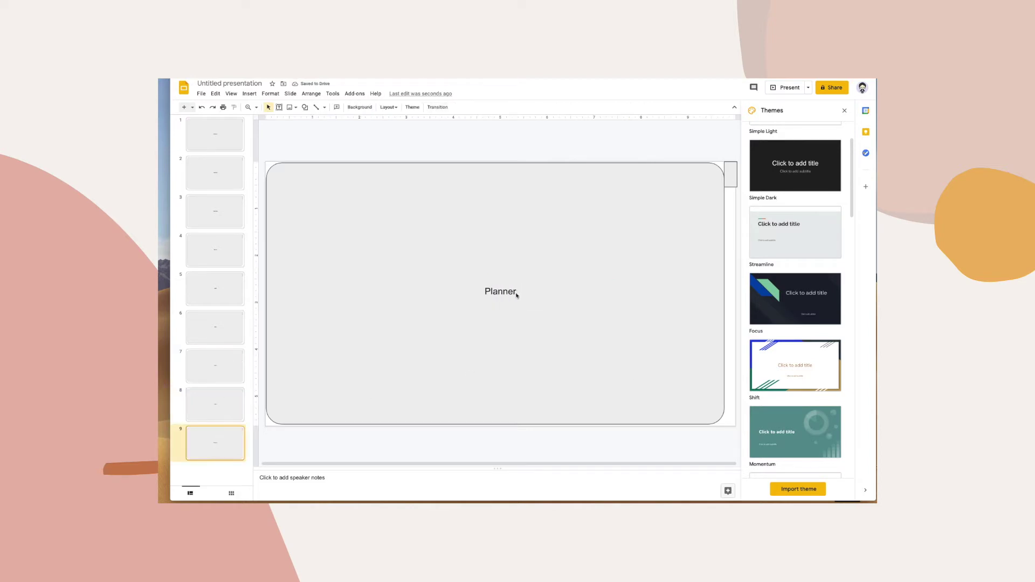
pyautogui.doubleClick(514, 292)
pyautogui.write('August')
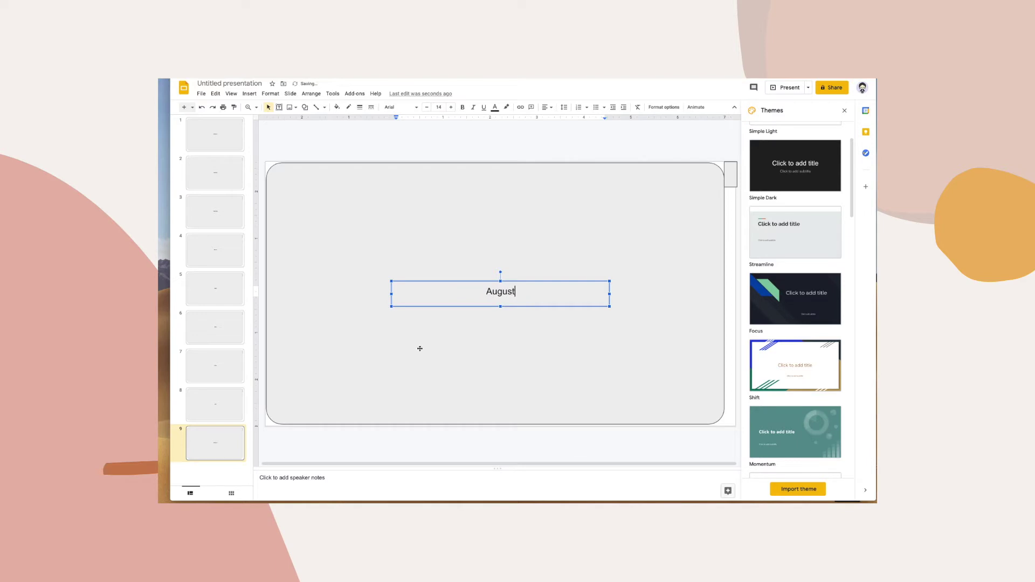
pyautogui.click(221, 473)
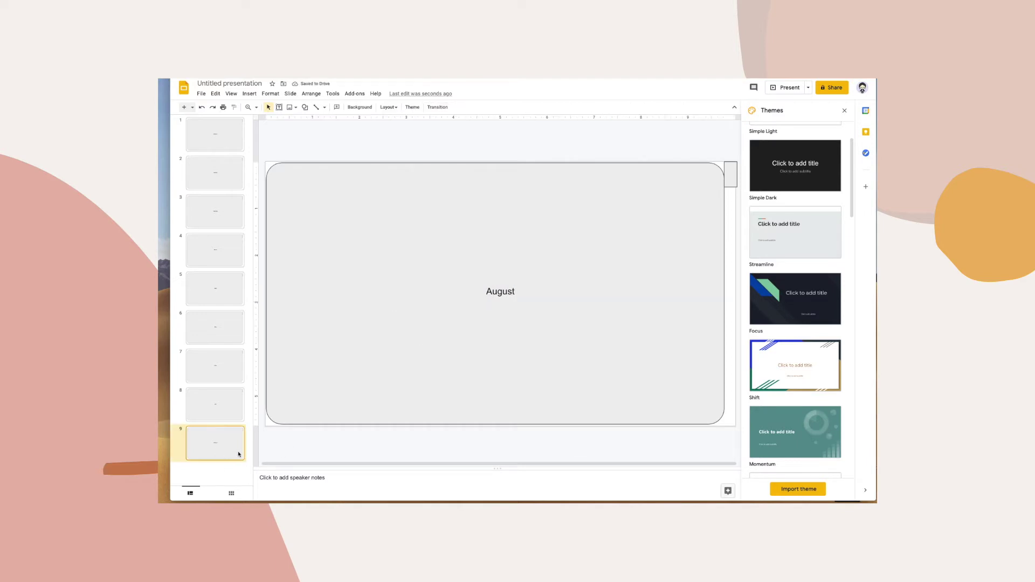
pyautogui.hotkey('ctrl', 'd')
pyautogui.hotkey('ctrl', 'd')
pyautogui.hotkey('ctrl', 'd')
pyautogui.hotkey('ctrl', 'd')
pyautogui.hotkey('ctrl', 'd')
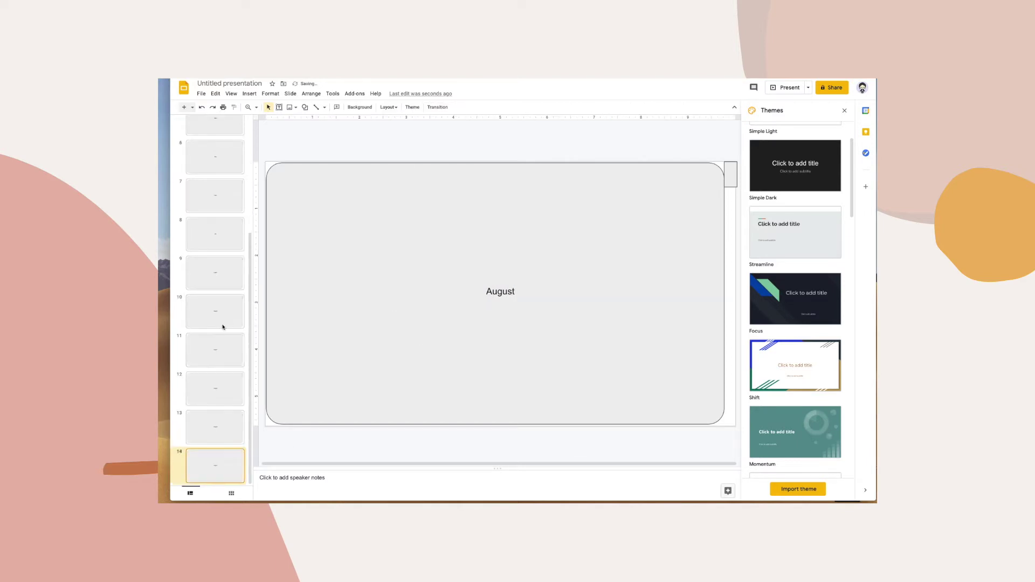
# Step: Relabel the copied slide 10 as September
pyautogui.click(230, 310)
pyautogui.click(224, 288)
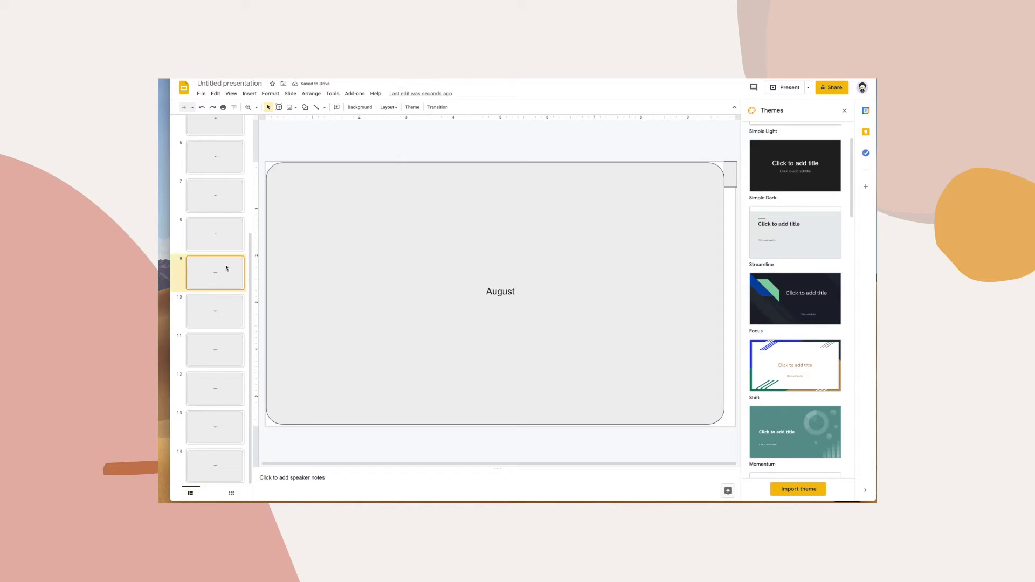
pyautogui.press('Up')
pyautogui.press('Down')
pyautogui.click(219, 308)
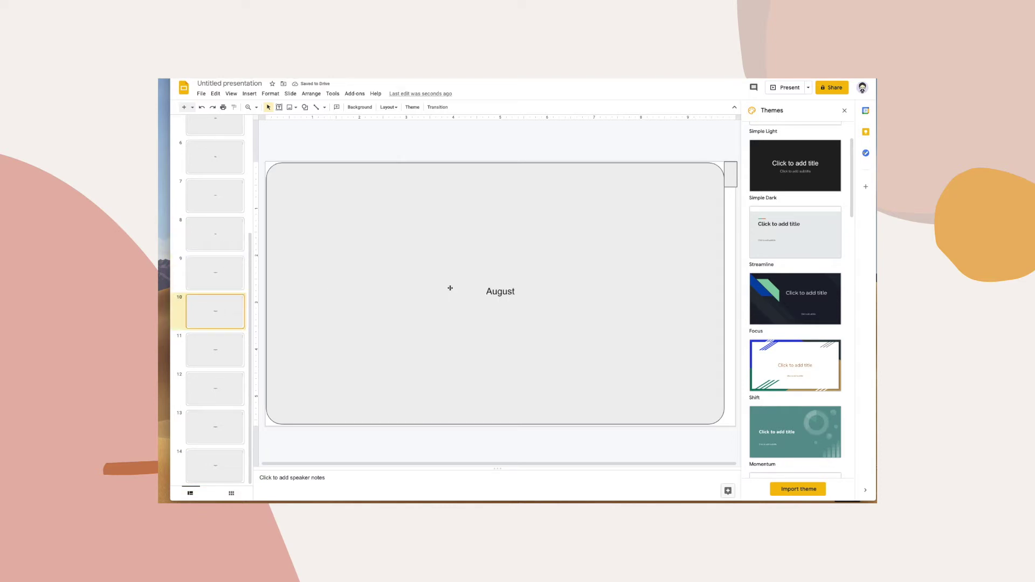
pyautogui.doubleClick(505, 296)
pyautogui.write('Septemb')
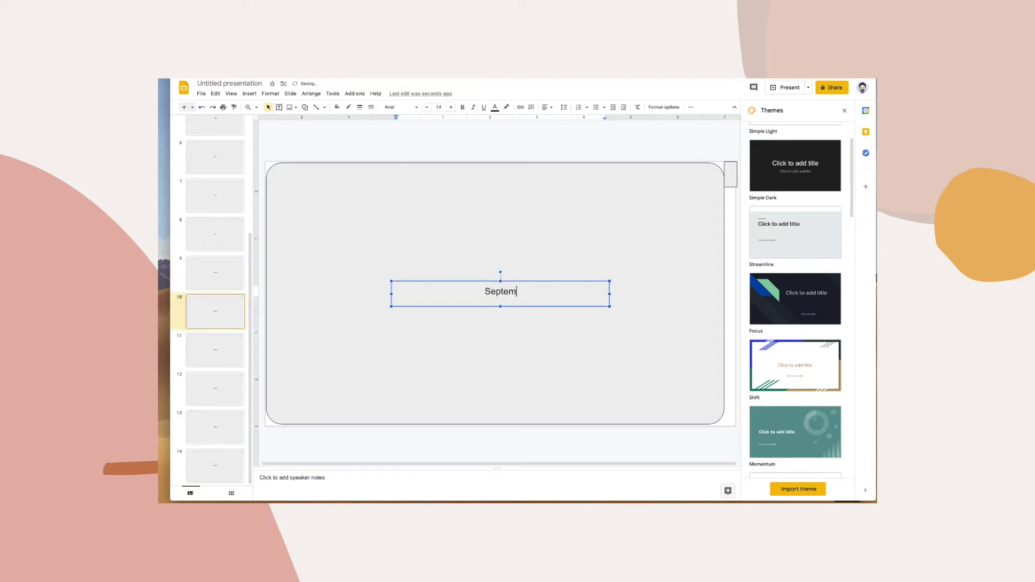
pyautogui.write('er')
# Step: Relabel slides 11 and 12 as October and November
pyautogui.click(239, 360)
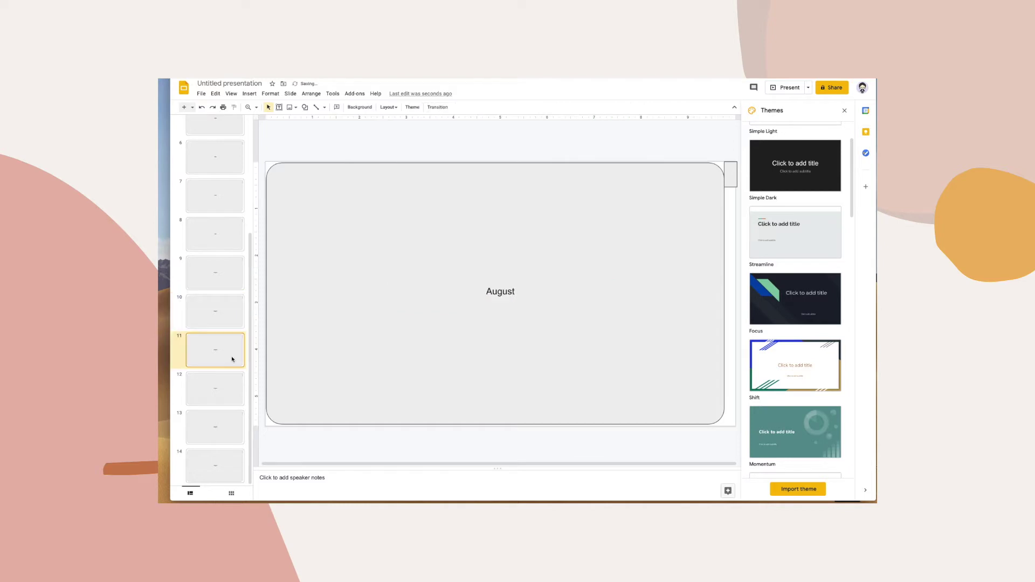
pyautogui.click(504, 296)
pyautogui.doubleClick(504, 296)
pyautogui.write('October')
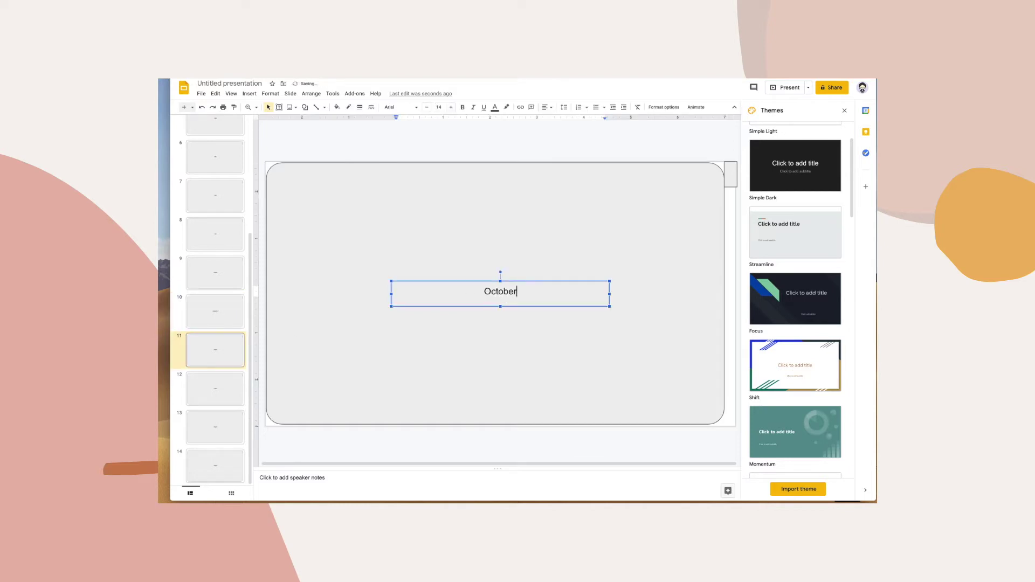
pyautogui.click(210, 395)
pyautogui.doubleClick(511, 295)
pyautogui.write('No')
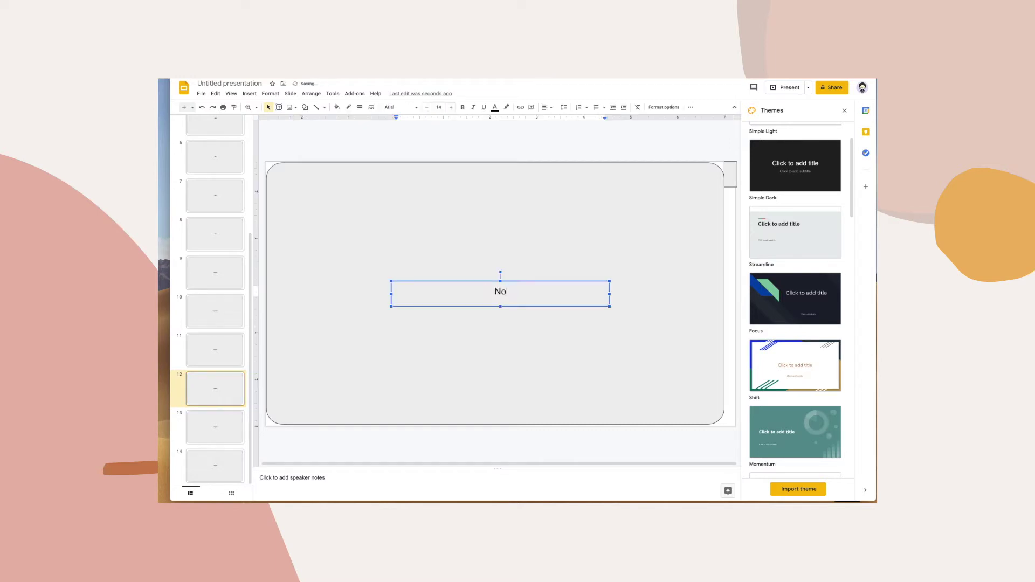
pyautogui.write('vember')
# Step: Relabel slides 13 and 14 as December and Notes
pyautogui.click(212, 429)
pyautogui.click(519, 295)
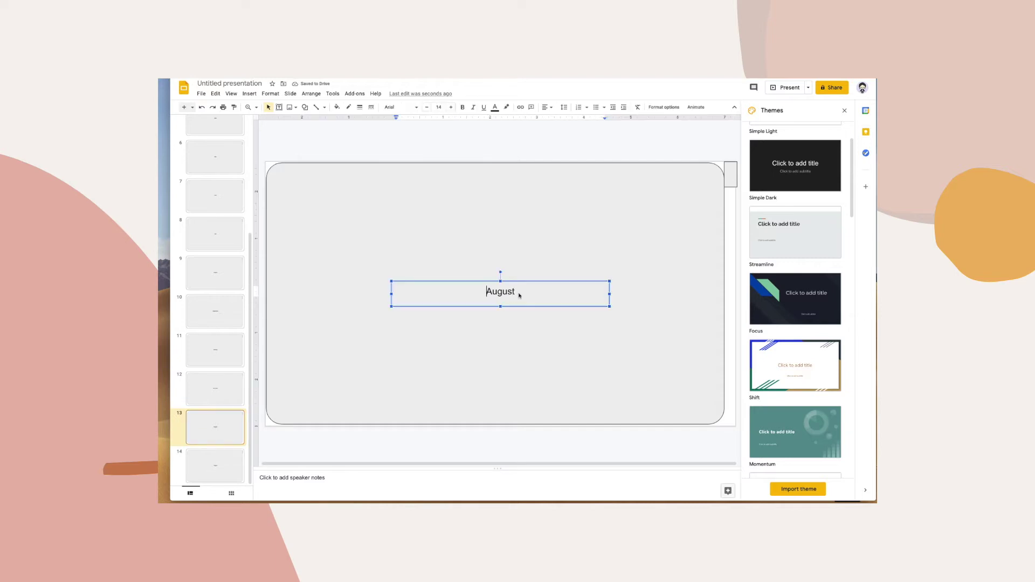
pyautogui.doubleClick(519, 296)
pyautogui.write('December')
pyautogui.click(221, 461)
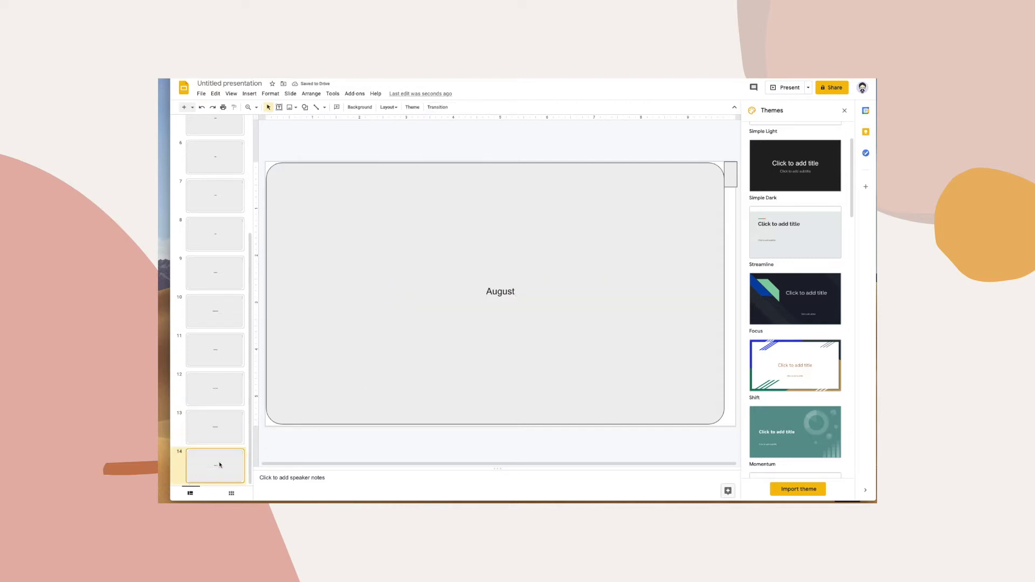
pyautogui.doubleClick(520, 294)
pyautogui.write('Notes')
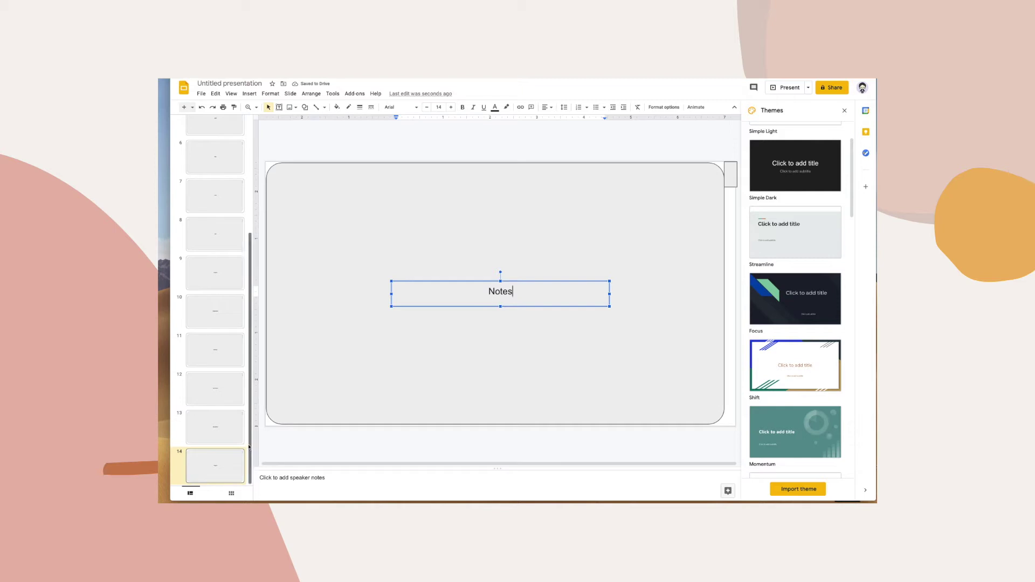
pyautogui.click(599, 329)
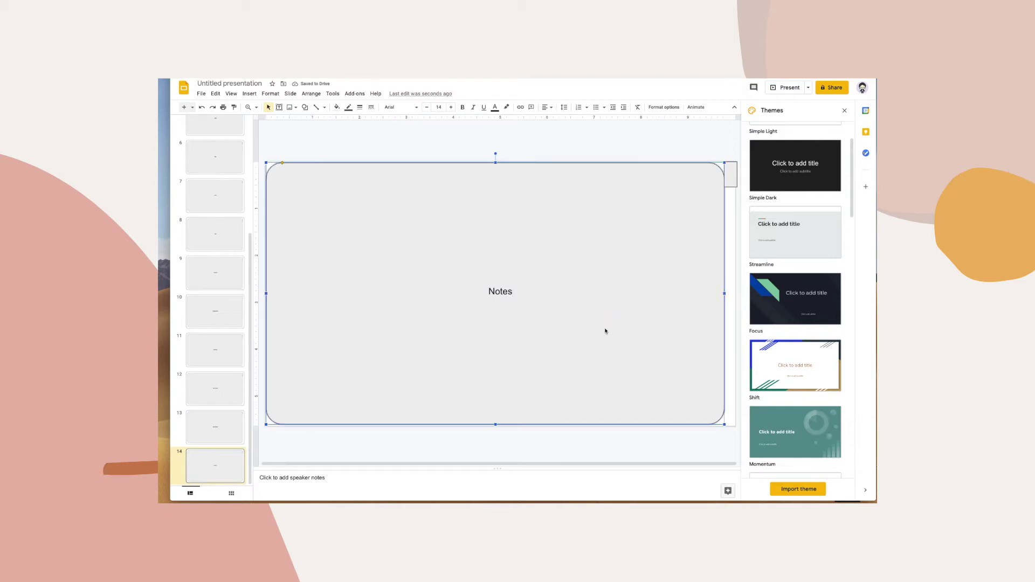
pyautogui.scroll(3, 218, 179)
# Step: On the Planner cover, duplicate the small tab box into a cascade of copies
pyautogui.click(226, 144)
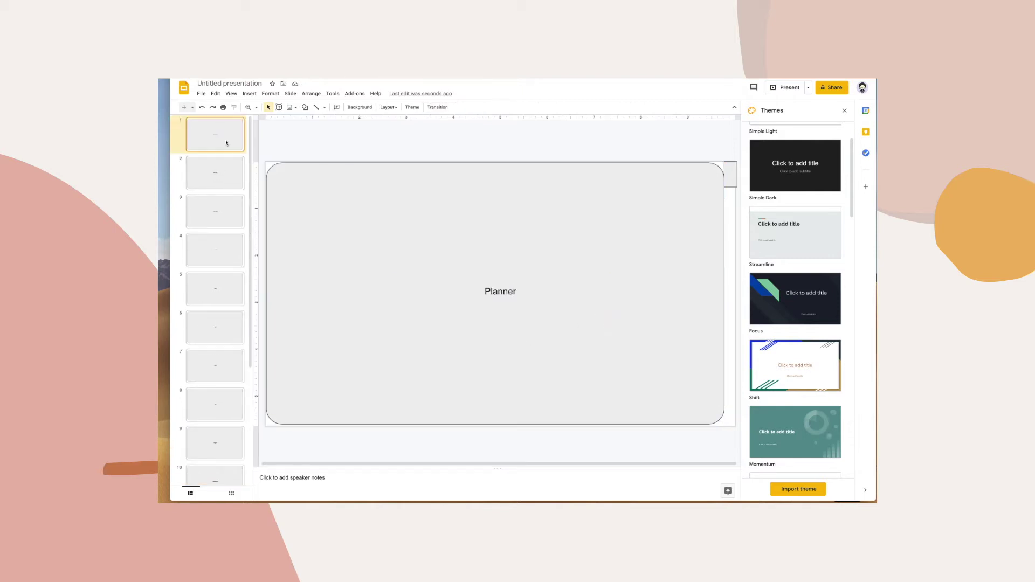
pyautogui.click(731, 175)
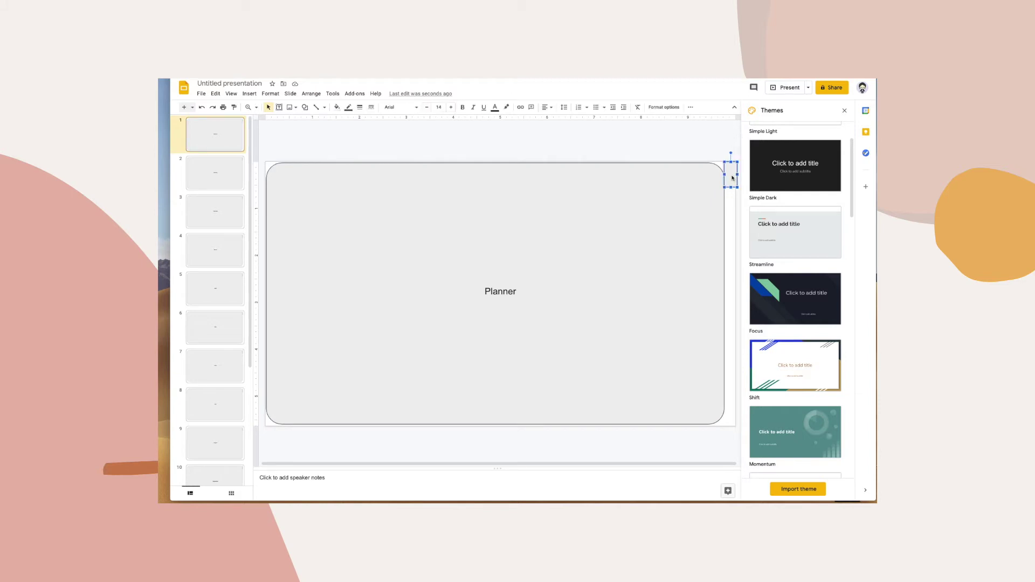
pyautogui.moveTo(731, 164); pyautogui.dragTo(731, 163)
pyautogui.hotkey('ctrl', 'd')
pyautogui.hotkey('ctrl', 'd')
pyautogui.hotkey('ctrl', 'd')
pyautogui.hotkey('ctrl', 'd')
pyautogui.hotkey('ctrl', 'd')
pyautogui.hotkey('ctrl', 'd')
pyautogui.hotkey('ctrl', 'd')
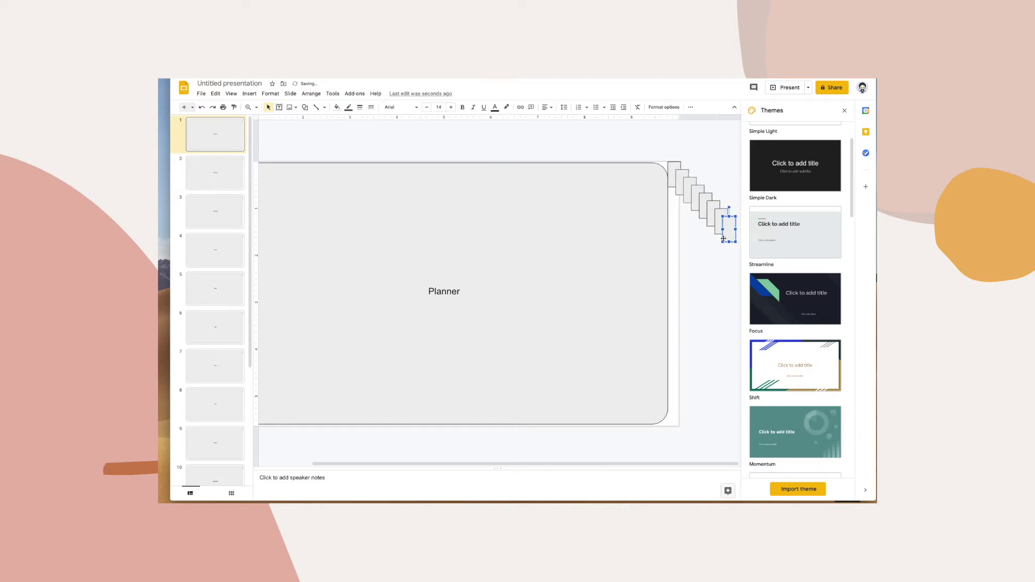
pyautogui.hotkey('ctrl', 'd')
pyautogui.hotkey('ctrl', 'd')
pyautogui.hotkey('ctrl', 'd')
pyautogui.hotkey('ctrl', 'd')
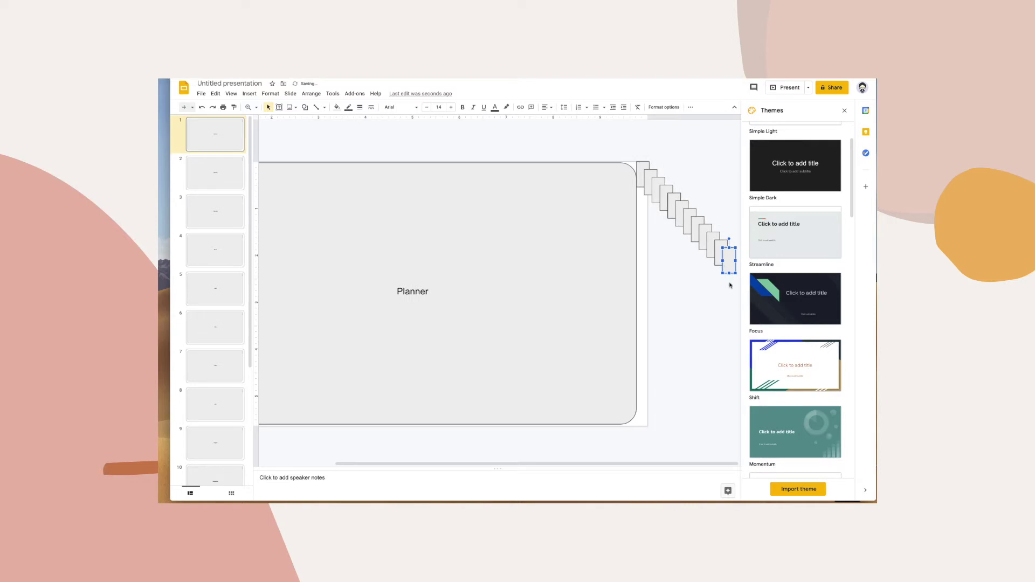
# Step: Spread the tab copies from the slide's top-right corner to its bottom-right corner
pyautogui.moveTo(731, 284); pyautogui.dragTo(637, 160)
pyautogui.moveTo(684, 225); pyautogui.dragTo(647, 359)
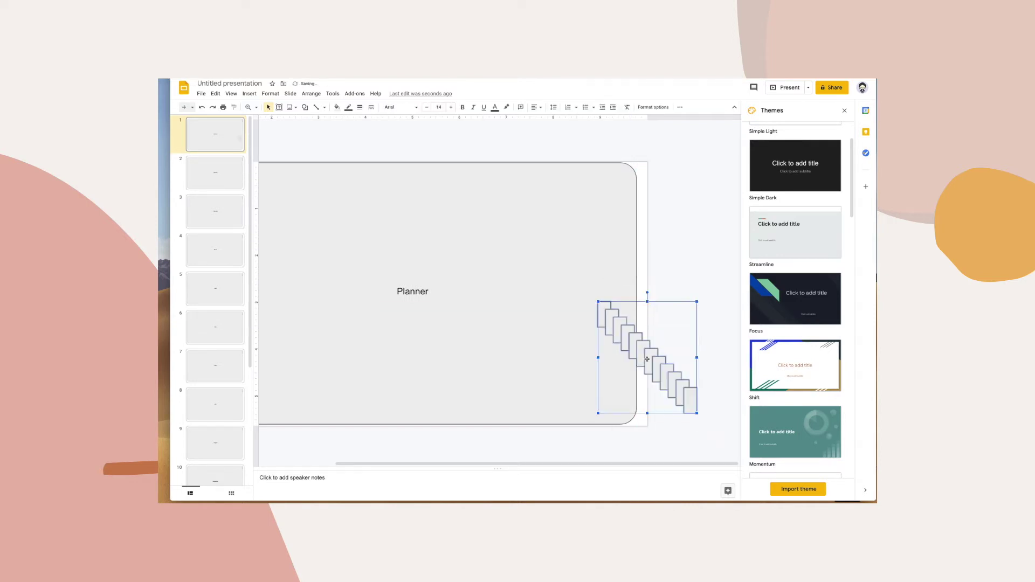
pyautogui.click(668, 264)
pyautogui.moveTo(604, 307); pyautogui.dragTo(653, 193)
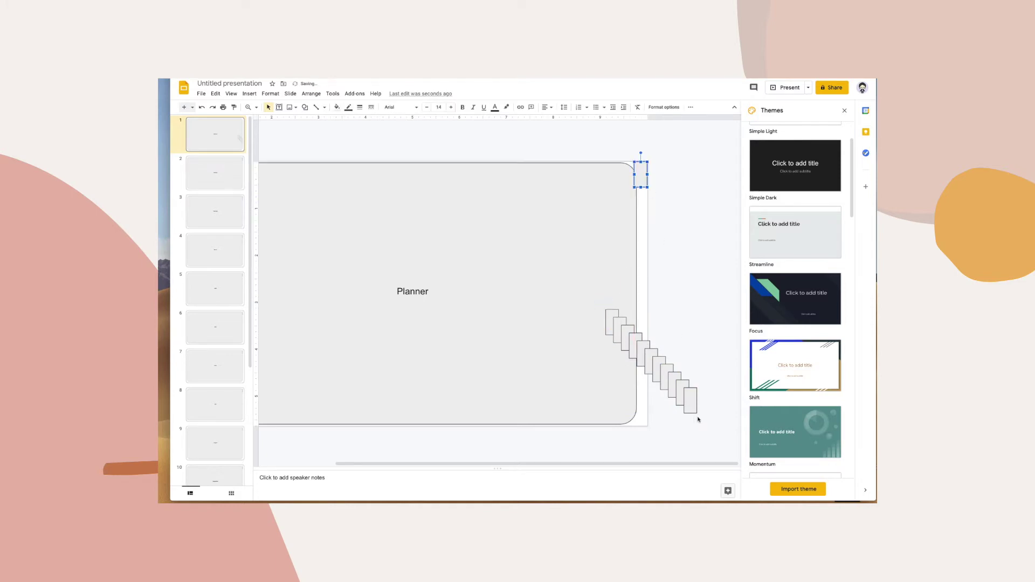
pyautogui.moveTo(691, 407); pyautogui.dragTo(641, 419)
pyautogui.click(604, 309)
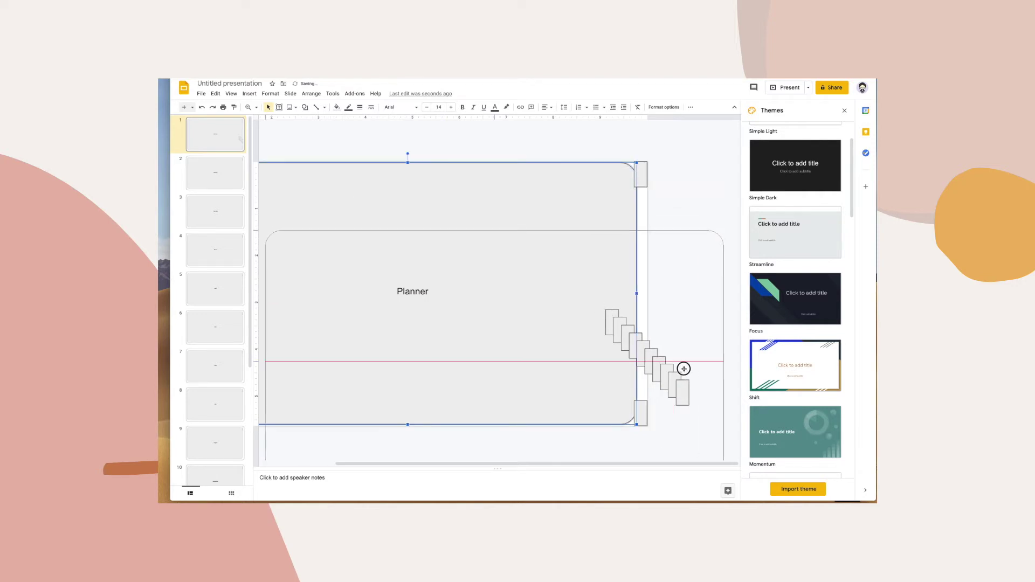
pyautogui.hscroll(-2, 670, 356)
pyautogui.hotkey('ctrl', 'z')
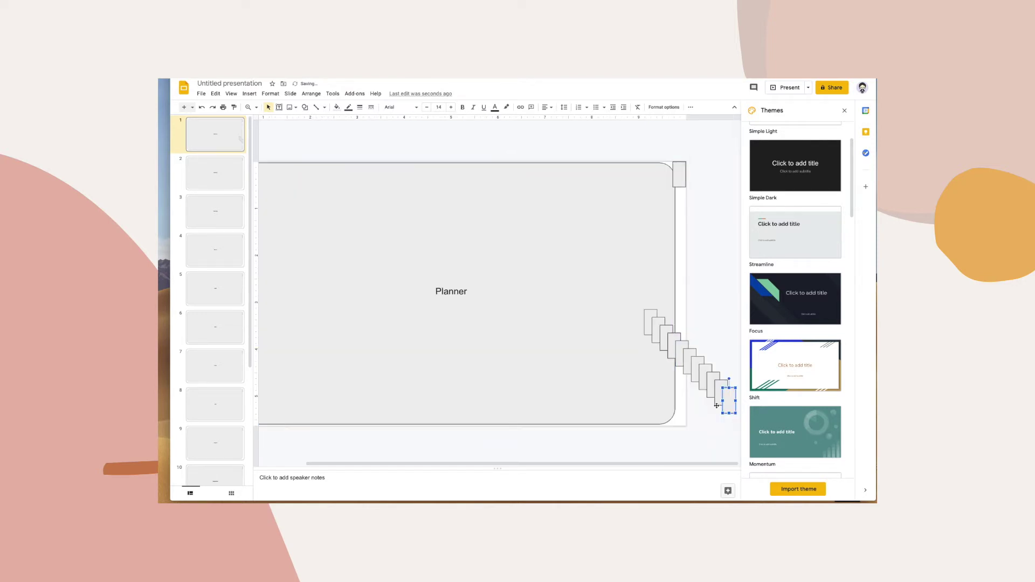
pyautogui.moveTo(716, 405); pyautogui.dragTo(679, 417)
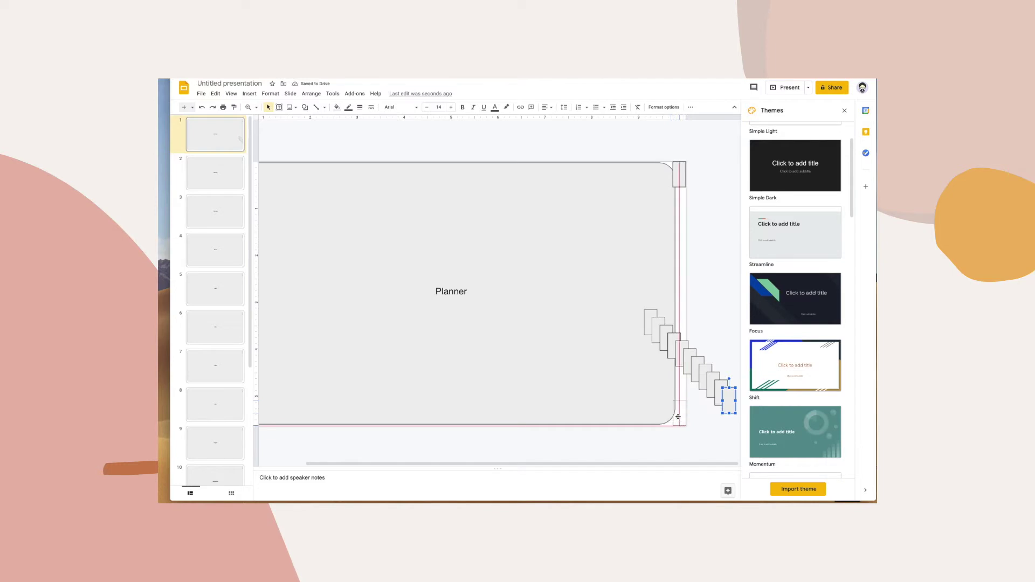
pyautogui.moveTo(729, 409); pyautogui.dragTo(641, 309)
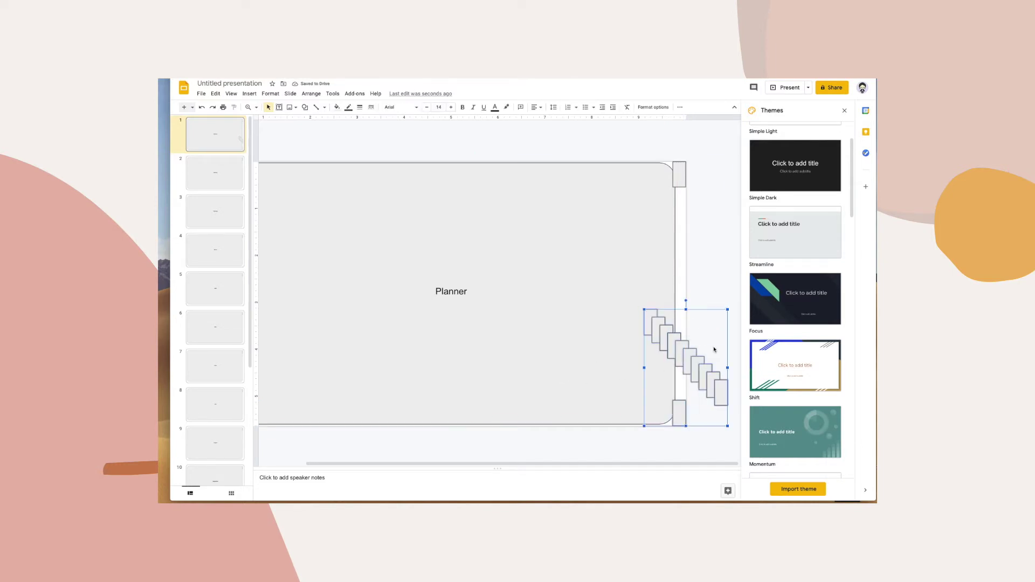
pyautogui.rightClick(694, 337)
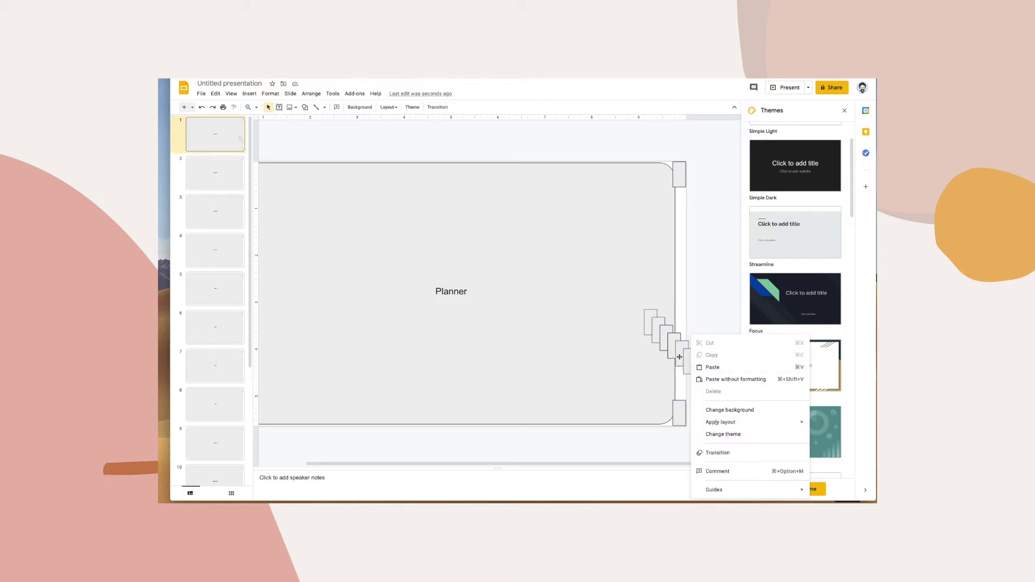
# Step: Align the tab boxes into one vertical column against the slide's right edge
pyautogui.click(680, 357)
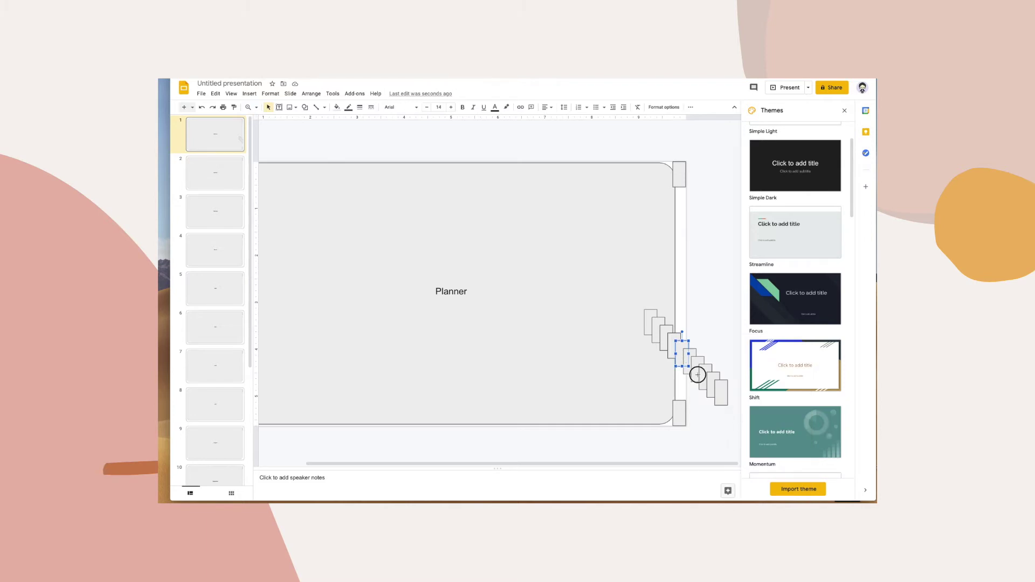
pyautogui.moveTo(729, 421); pyautogui.dragTo(640, 310)
pyautogui.keyDown('shift'); pyautogui.click(610, 346); pyautogui.keyUp('shift')
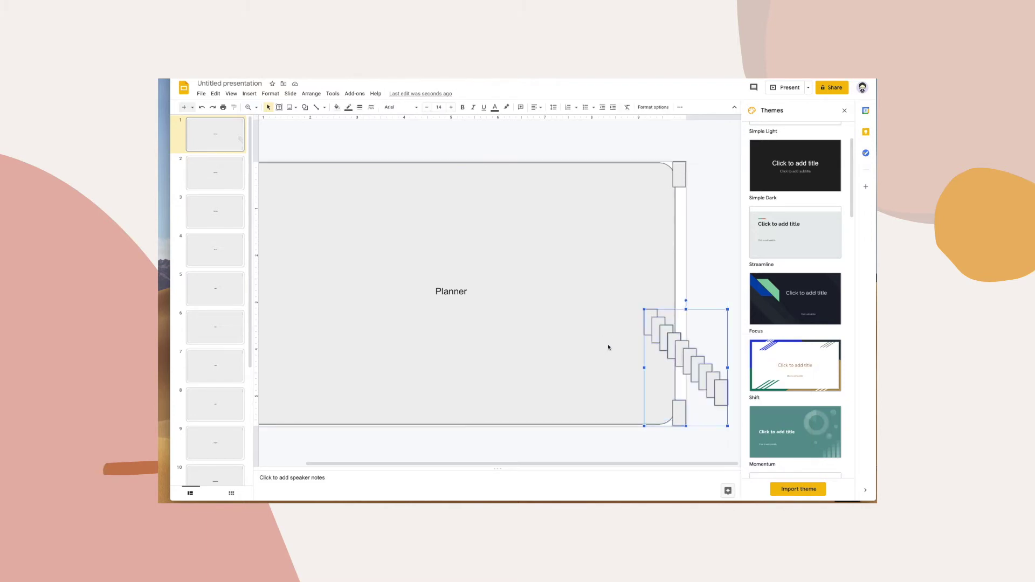
pyautogui.click(311, 94)
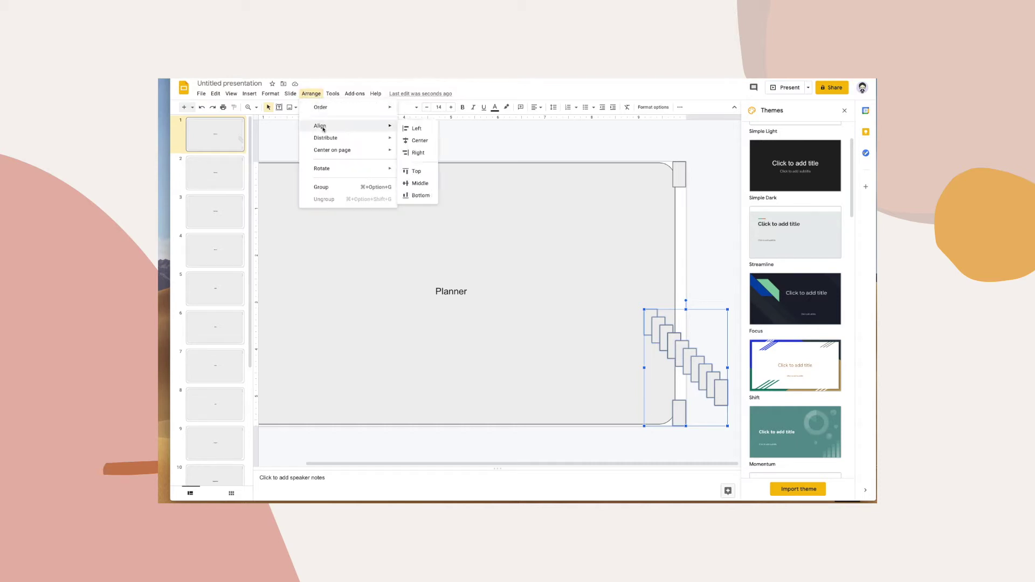
pyautogui.click(420, 141)
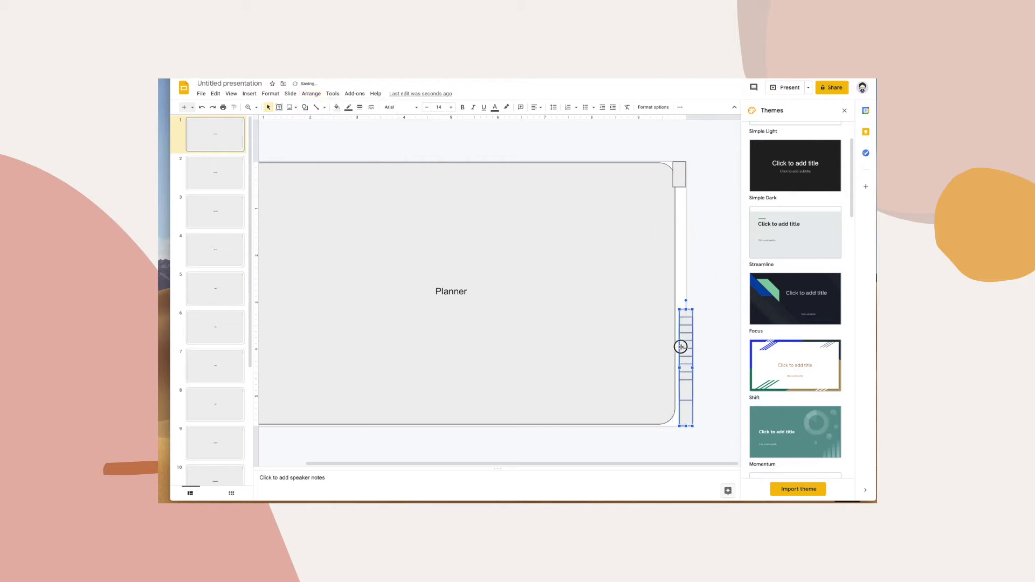
pyautogui.moveTo(681, 345); pyautogui.dragTo(680, 349)
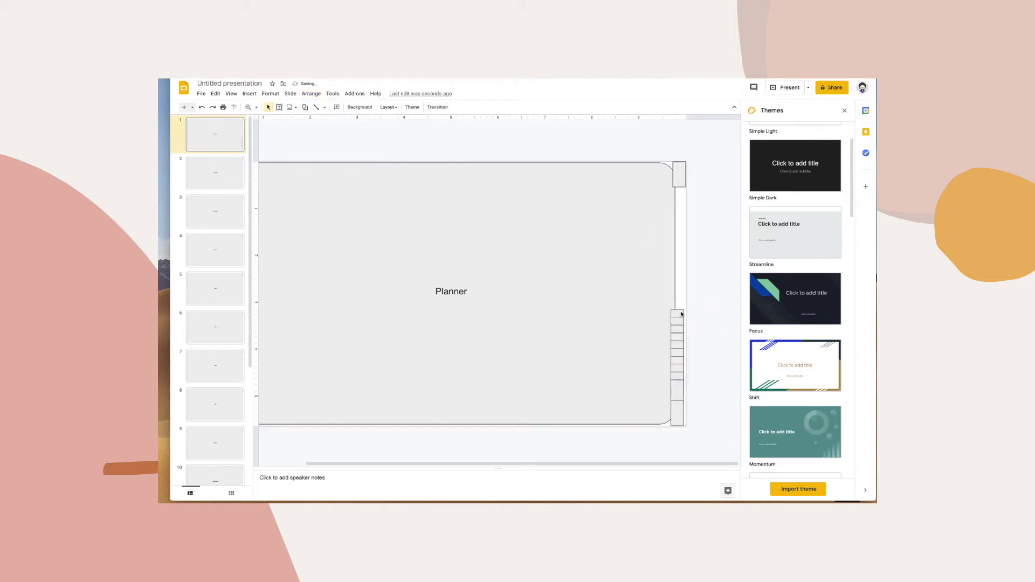
pyautogui.click(678, 311)
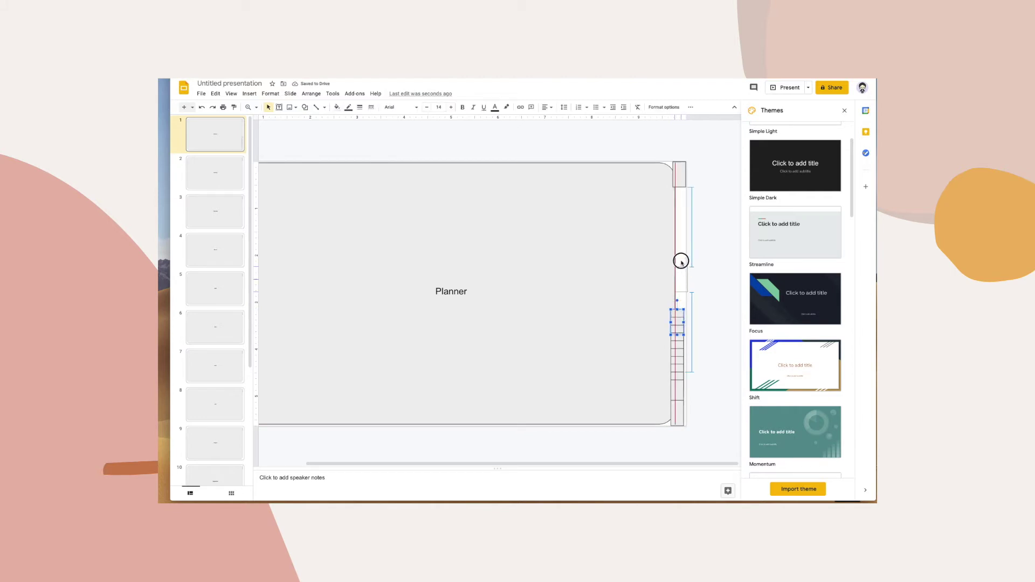
# Step: Move a tab box up the strip and reselect the right-edge tab column
pyautogui.moveTo(682, 297); pyautogui.dragTo(677, 214)
pyautogui.click(695, 173)
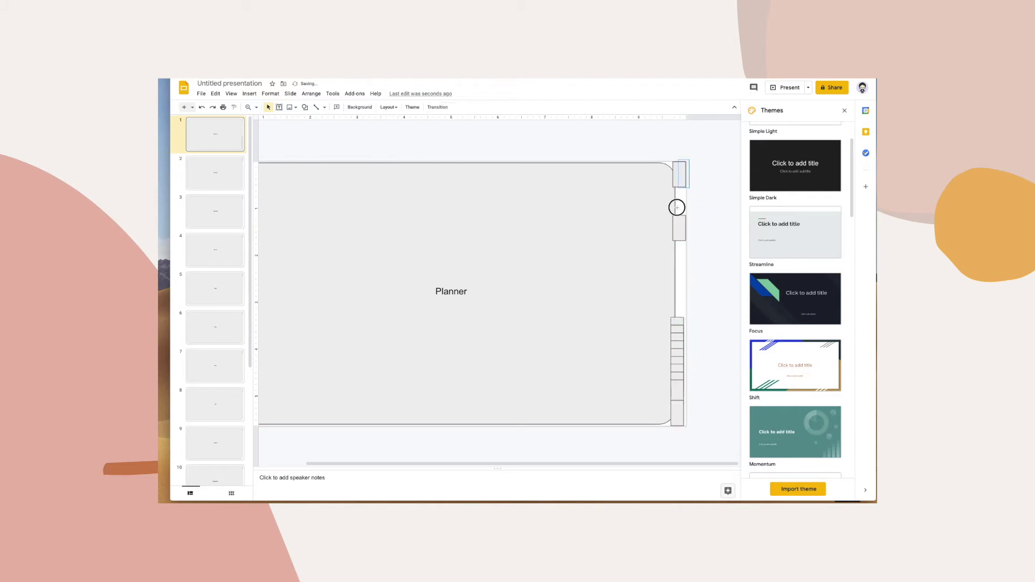
pyautogui.click(637, 365)
pyautogui.click(677, 356)
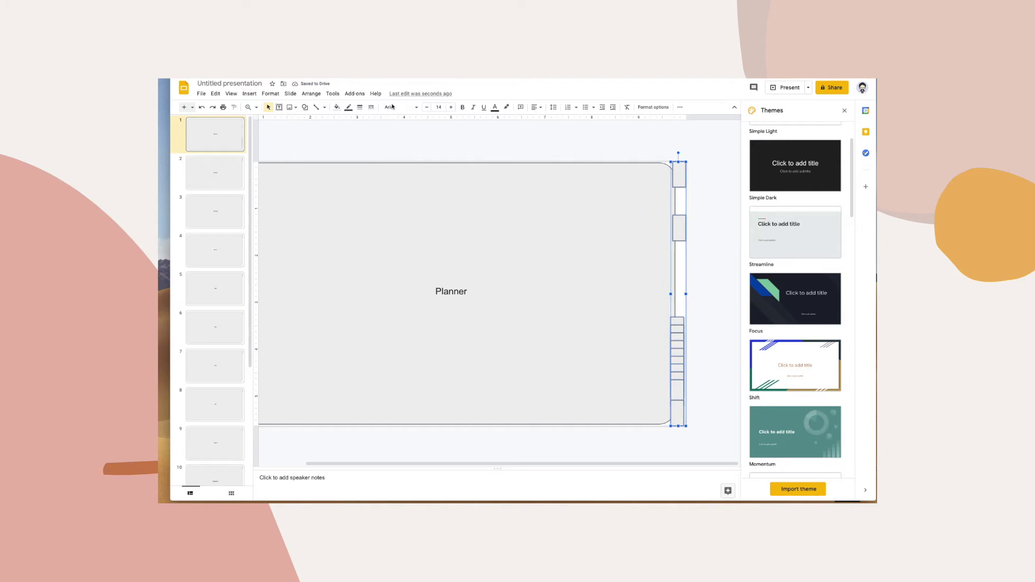
pyautogui.click(313, 94)
pyautogui.moveTo(326, 138)
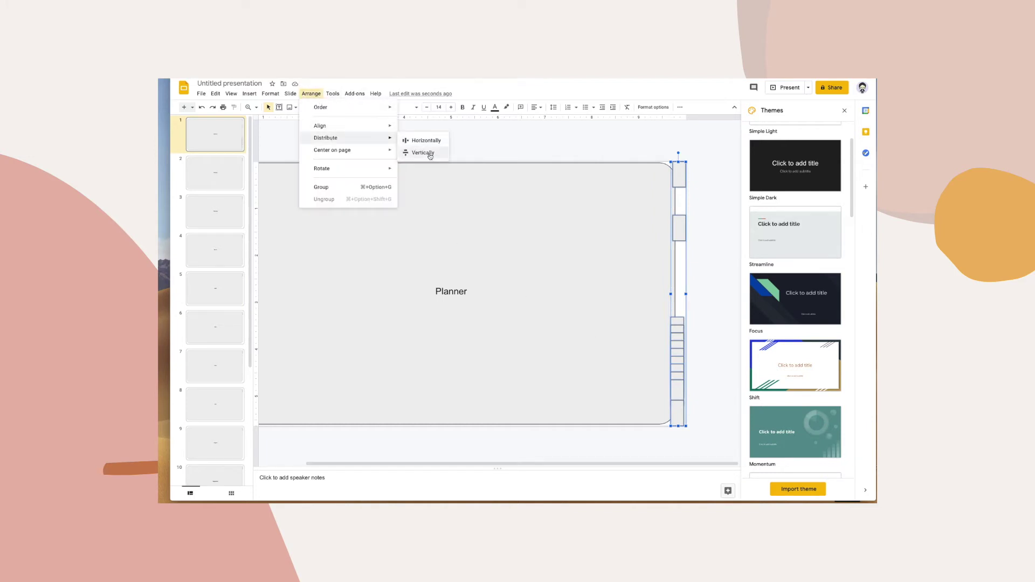
# Step: Distribute the tabs vertically and stretch the strip to the slide's bottom edge
pyautogui.click(423, 153)
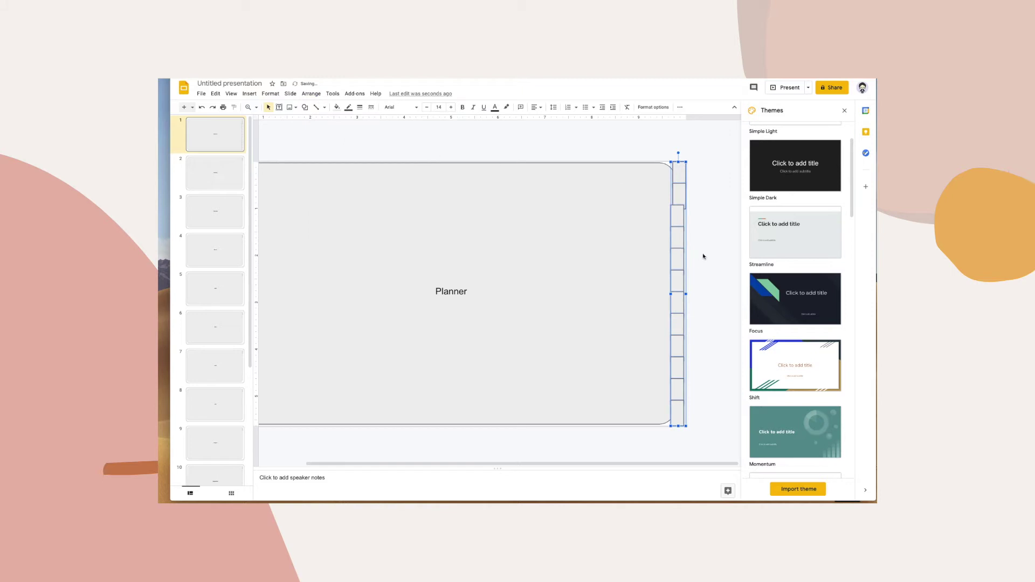
pyautogui.moveTo(686, 427); pyautogui.dragTo(683, 418)
pyautogui.moveTo(683, 419); pyautogui.dragTo(684, 419)
pyautogui.moveTo(676, 342); pyautogui.dragTo(678, 342)
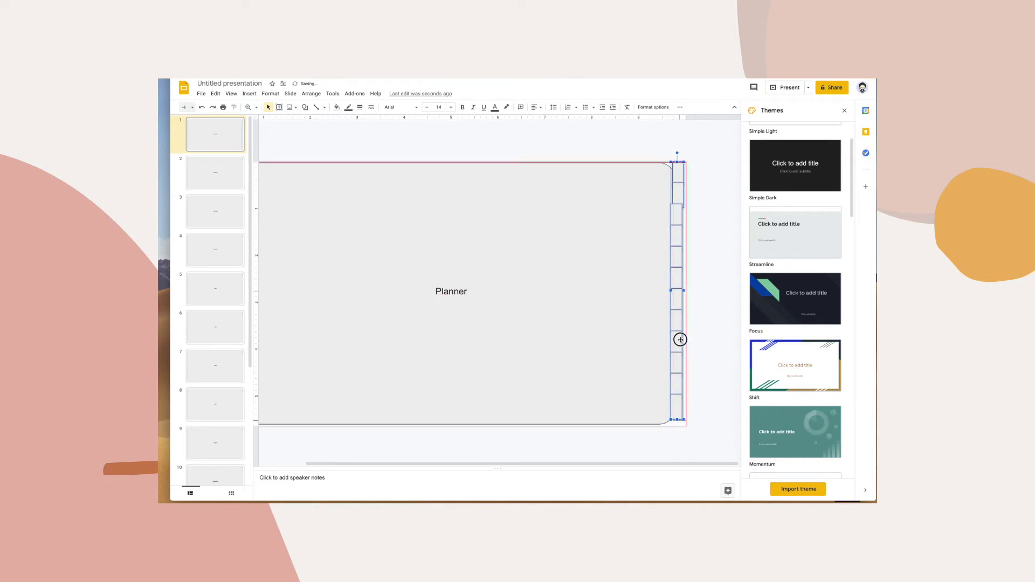
pyautogui.click(697, 414)
pyautogui.moveTo(681, 416); pyautogui.dragTo(683, 422)
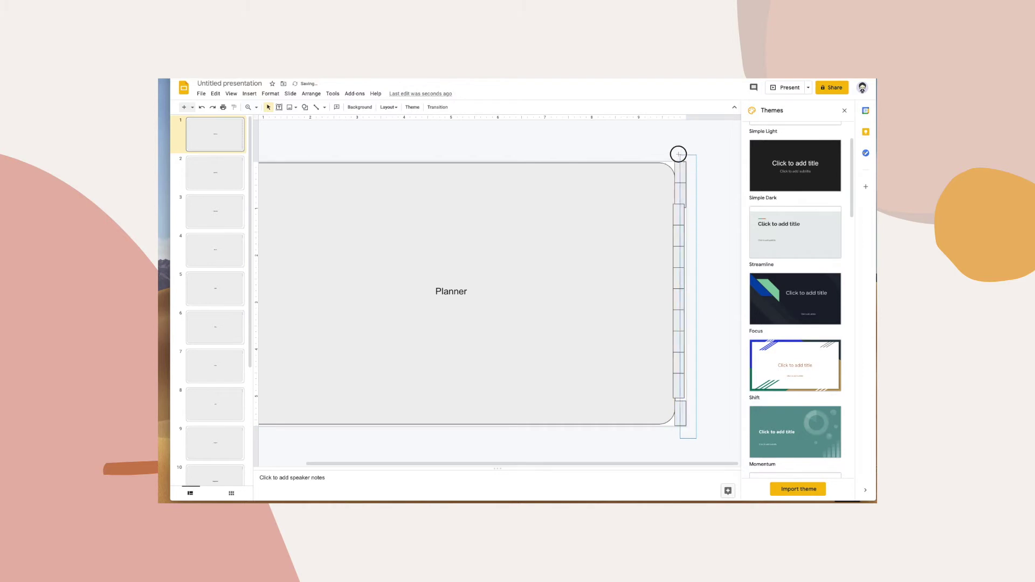
# Step: Redistribute the tab column vertically and centre-align the boxes in one straight column
pyautogui.moveTo(703, 424); pyautogui.dragTo(624, 157)
pyautogui.click(311, 93)
pyautogui.moveTo(326, 138)
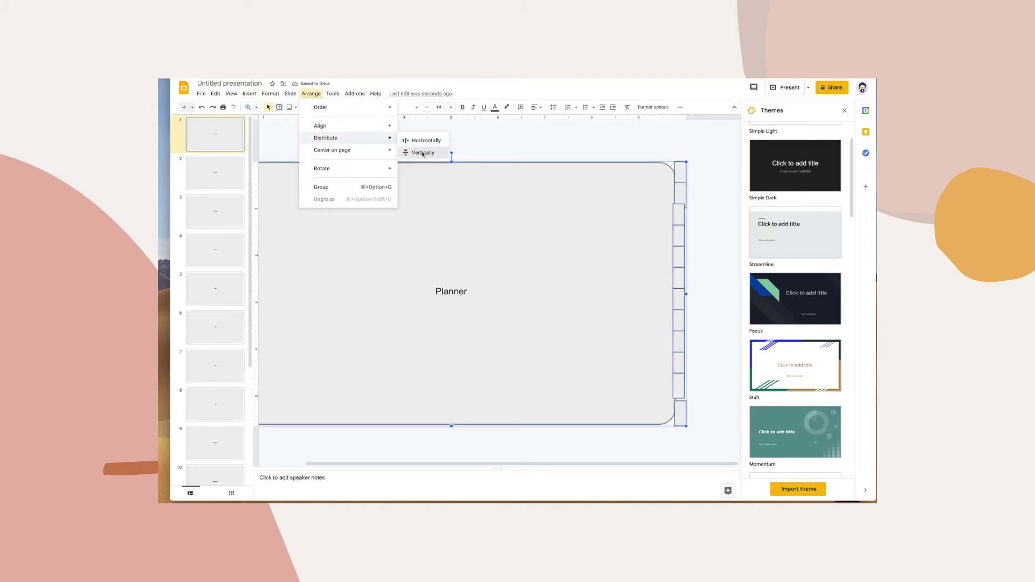
pyautogui.click(423, 153)
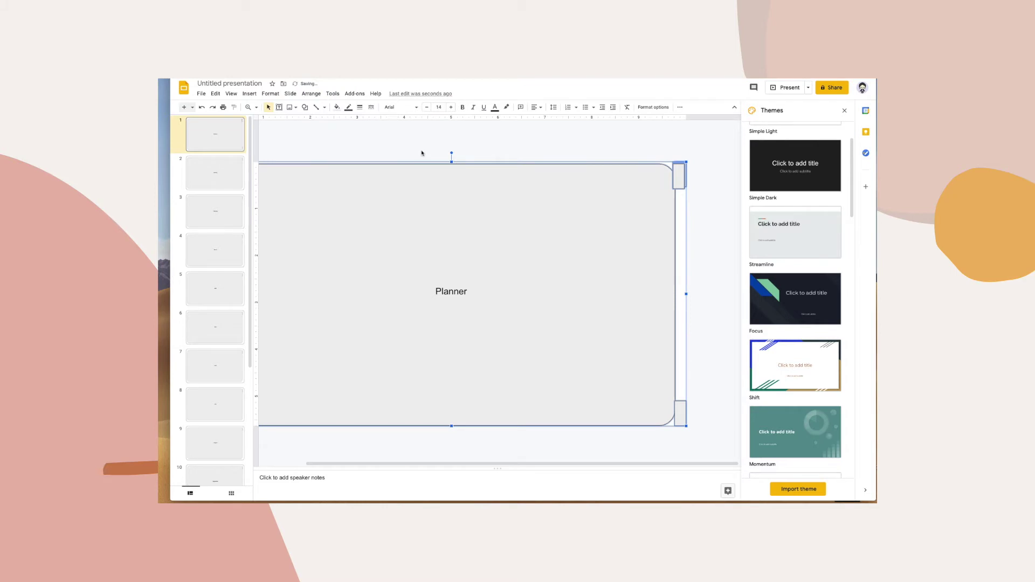
pyautogui.keyDown('shift'); pyautogui.click(541, 249); pyautogui.keyUp('shift')
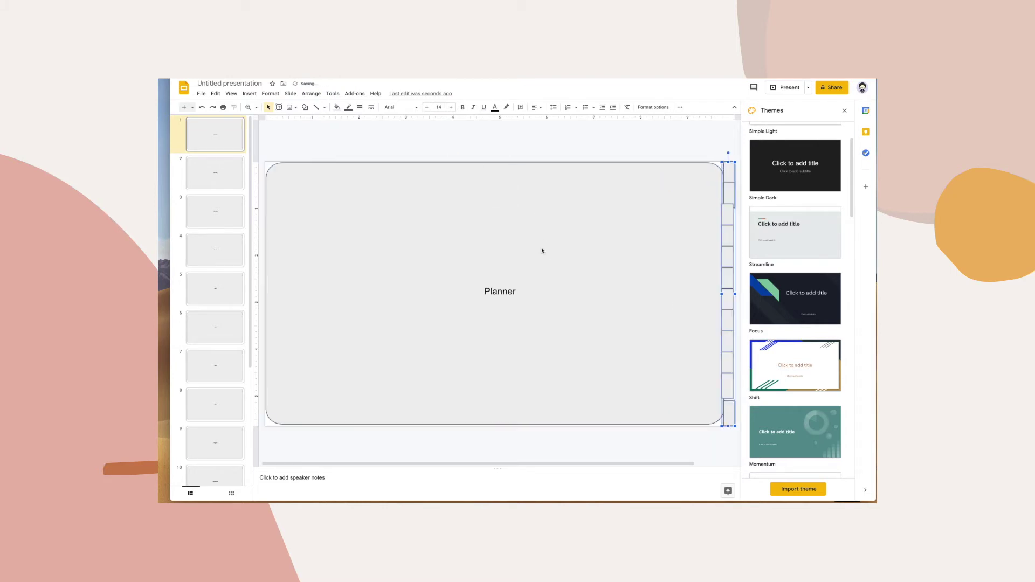
pyautogui.click(311, 93)
pyautogui.moveTo(325, 138)
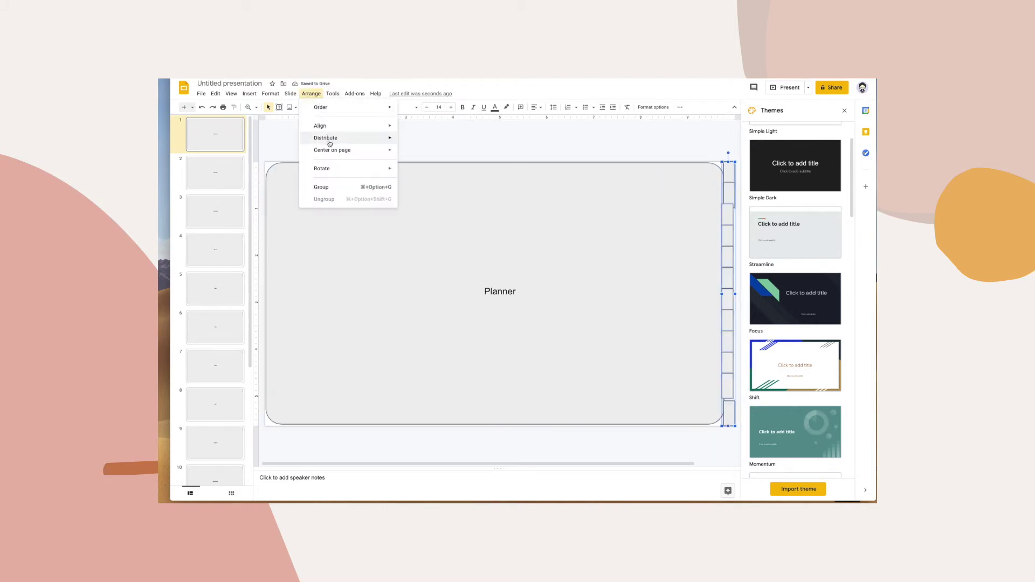
pyautogui.click(422, 154)
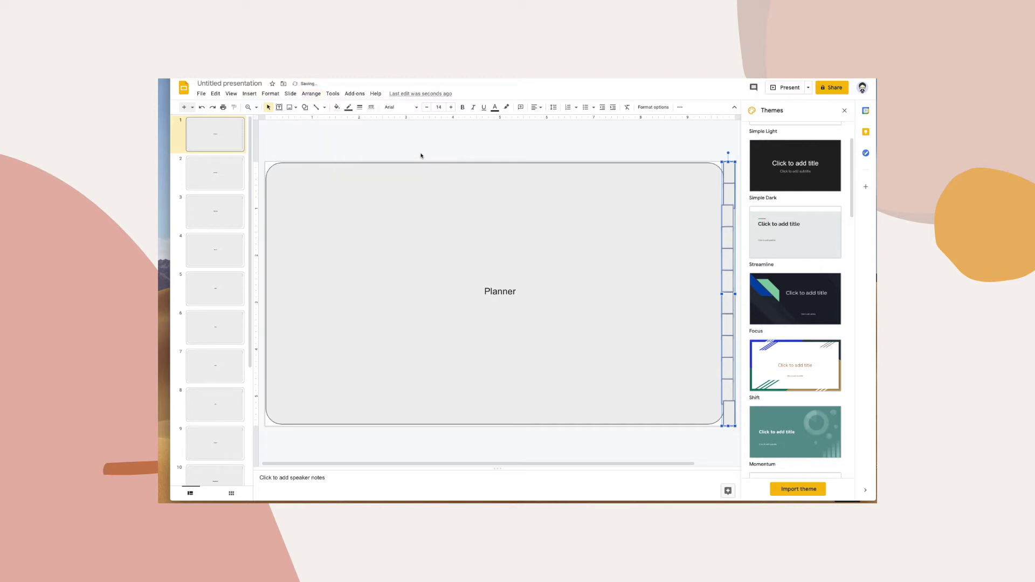
pyautogui.click(321, 94)
pyautogui.moveTo(347, 138)
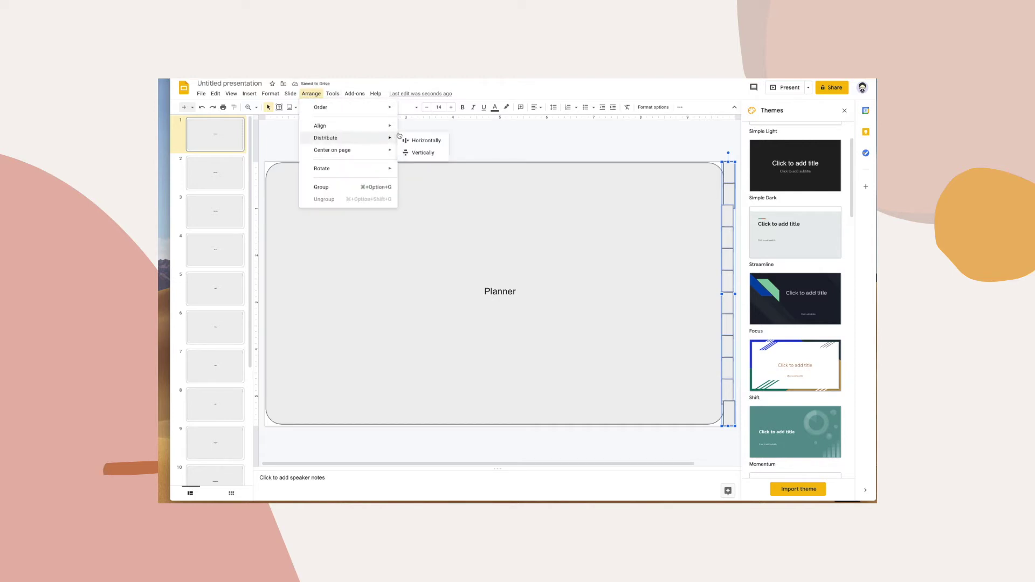
pyautogui.click(413, 141)
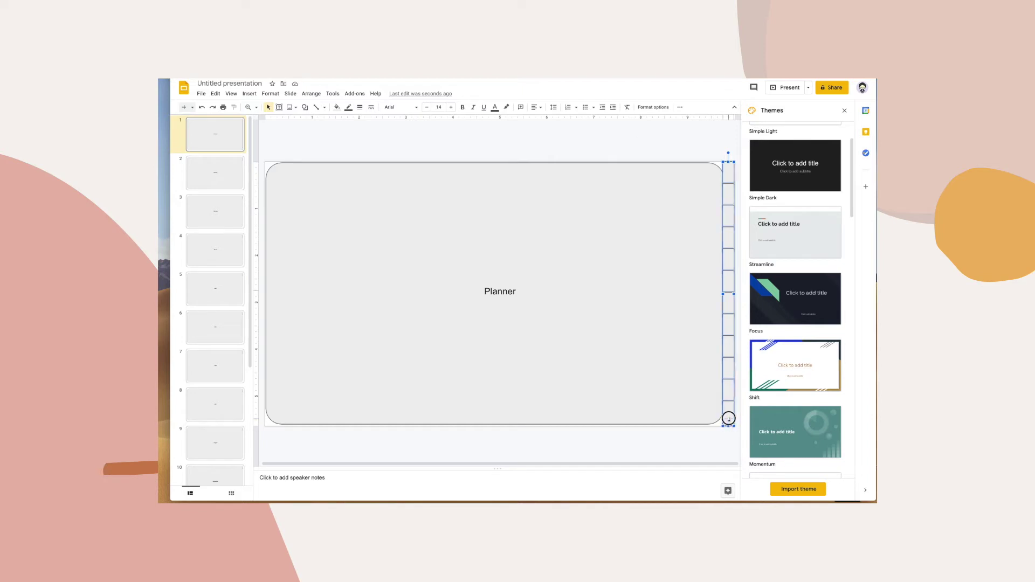
# Step: Shorten the tab column slightly and distribute the tab boxes evenly down it
pyautogui.moveTo(728, 417); pyautogui.dragTo(729, 416)
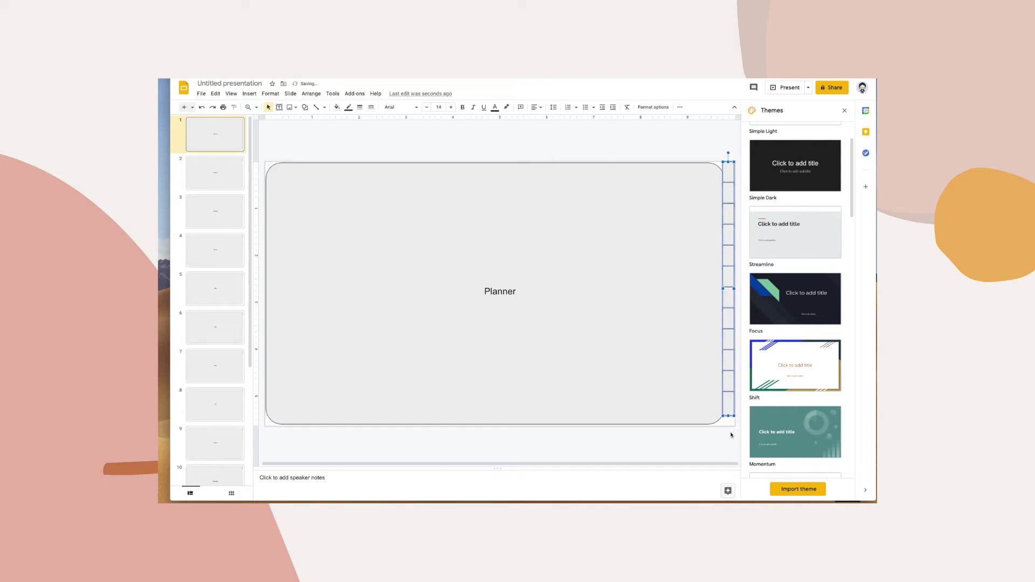
pyautogui.click(729, 430)
pyautogui.click(729, 413)
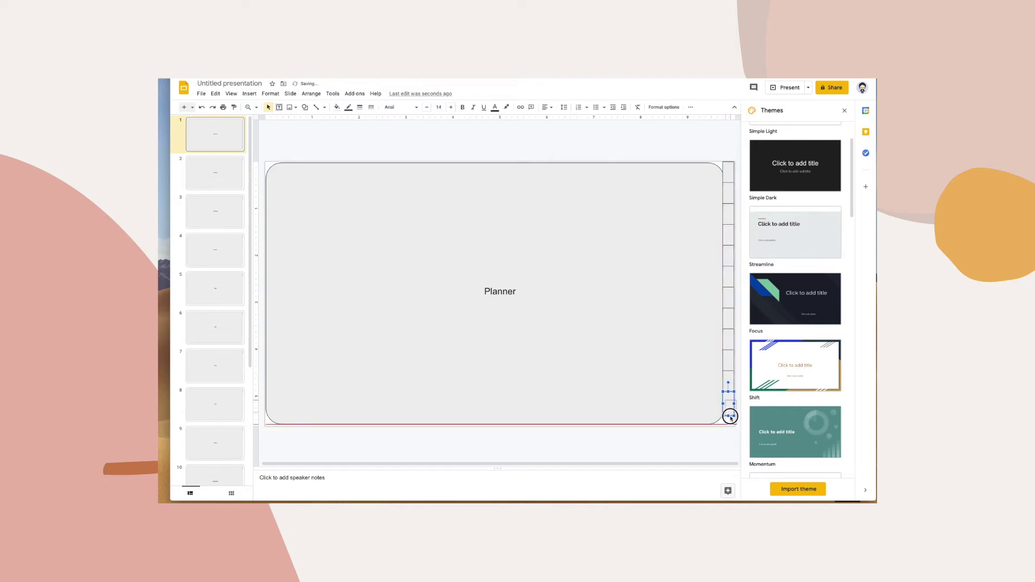
pyautogui.moveTo(734, 443)
pyautogui.mouseDown()
pyautogui.moveTo(703, 283)
pyautogui.moveTo(714, 152)
pyautogui.mouseUp()
pyautogui.click(311, 94)
pyautogui.moveTo(326, 137)
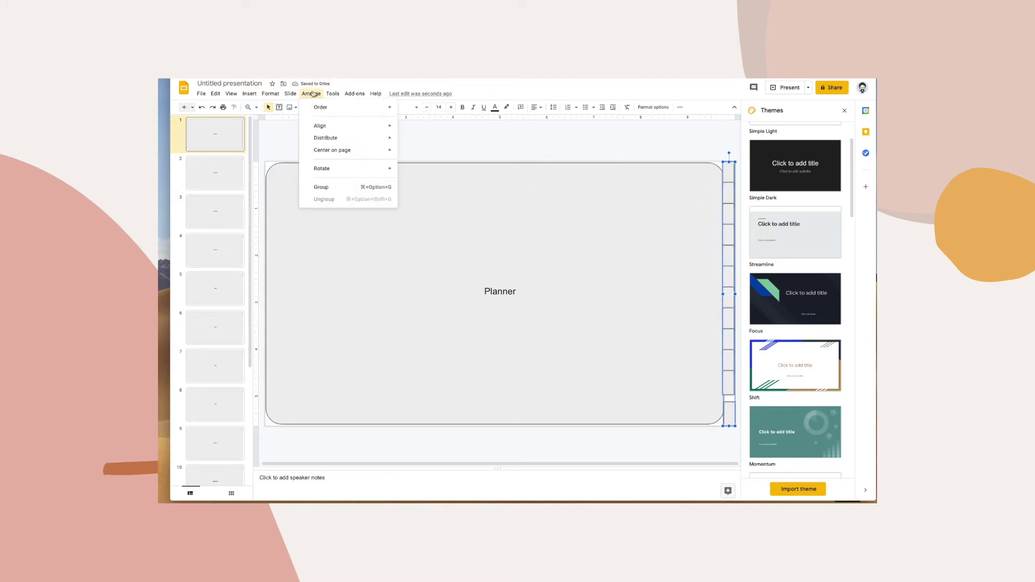
pyautogui.click(413, 153)
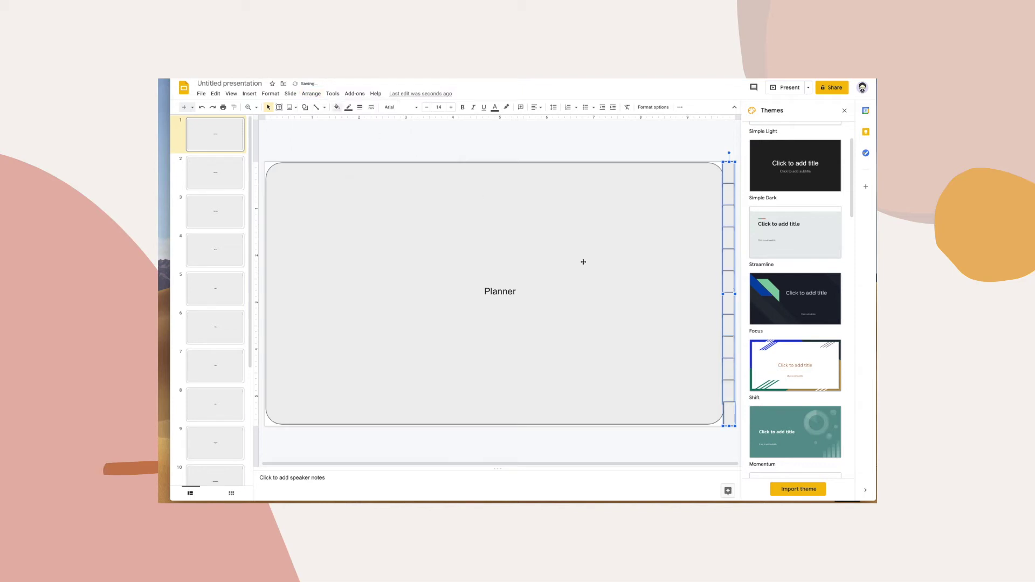
# Step: Adjust the bottom tab, redistribute the tabs vertically, and align them center in one column
pyautogui.moveTo(729, 427); pyautogui.dragTo(731, 414)
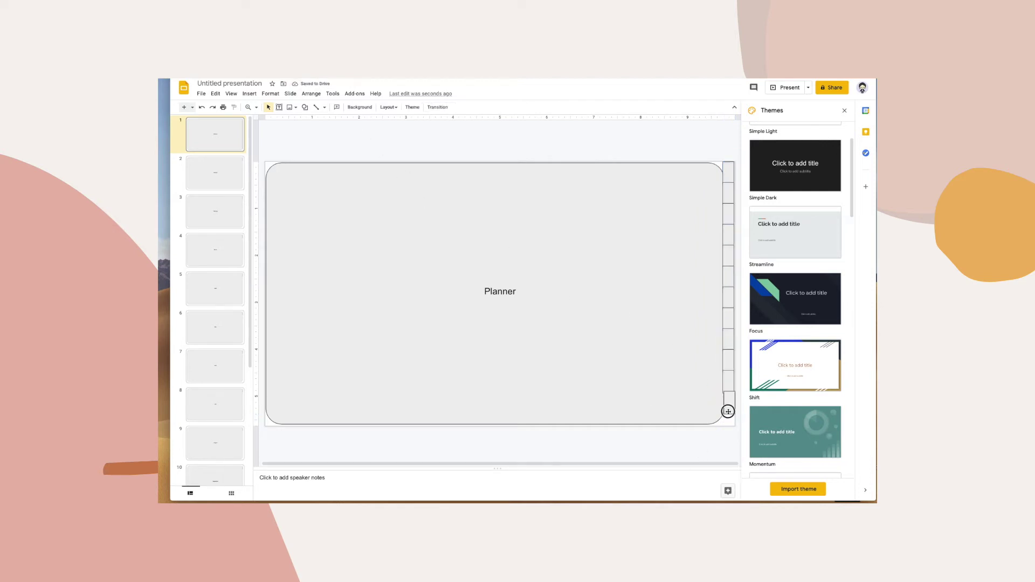
pyautogui.moveTo(727, 409)
pyautogui.mouseDown()
pyautogui.moveTo(727, 418)
pyautogui.moveTo(713, 176)
pyautogui.moveTo(262, 158)
pyautogui.mouseUp()
pyautogui.click(311, 93)
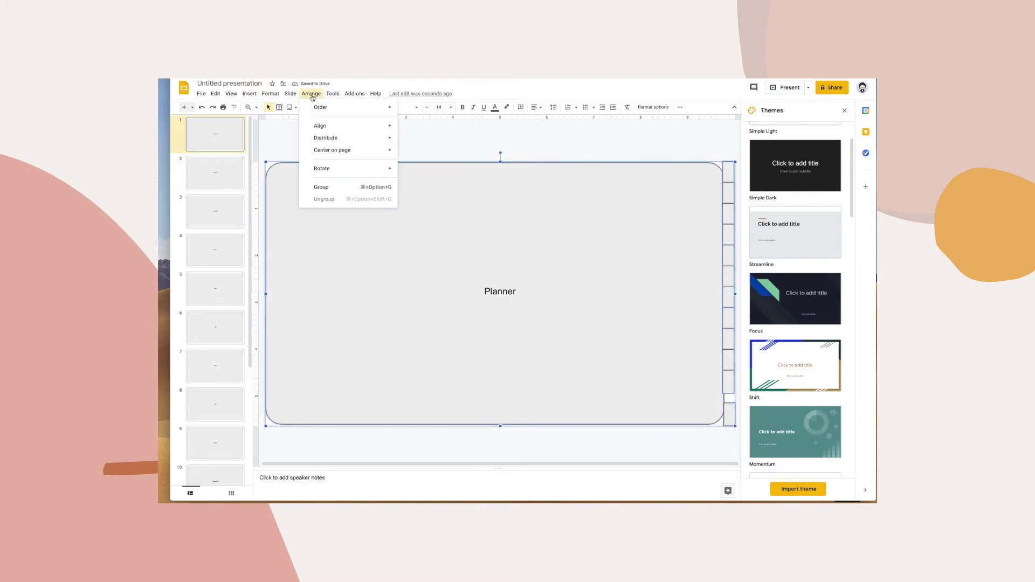
pyautogui.moveTo(326, 138)
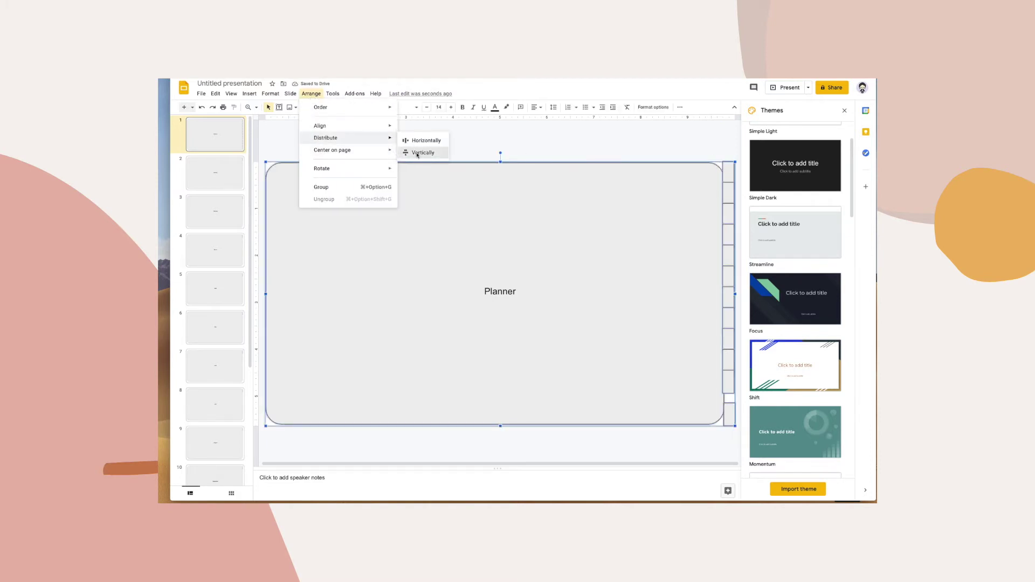
pyautogui.click(418, 153)
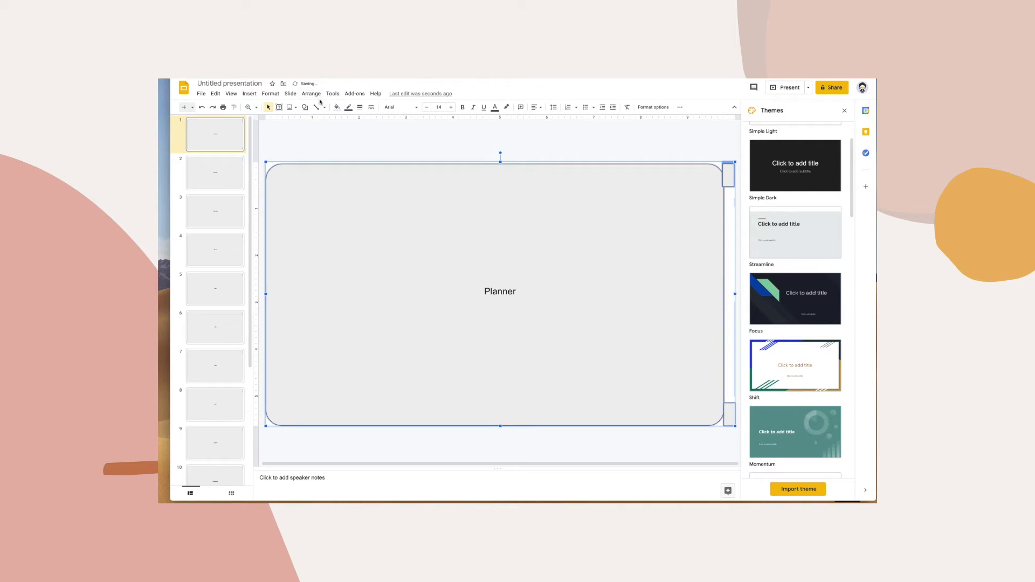
pyautogui.keyDown('shift'); pyautogui.click(473, 214); pyautogui.keyUp('shift')
pyautogui.click(313, 95)
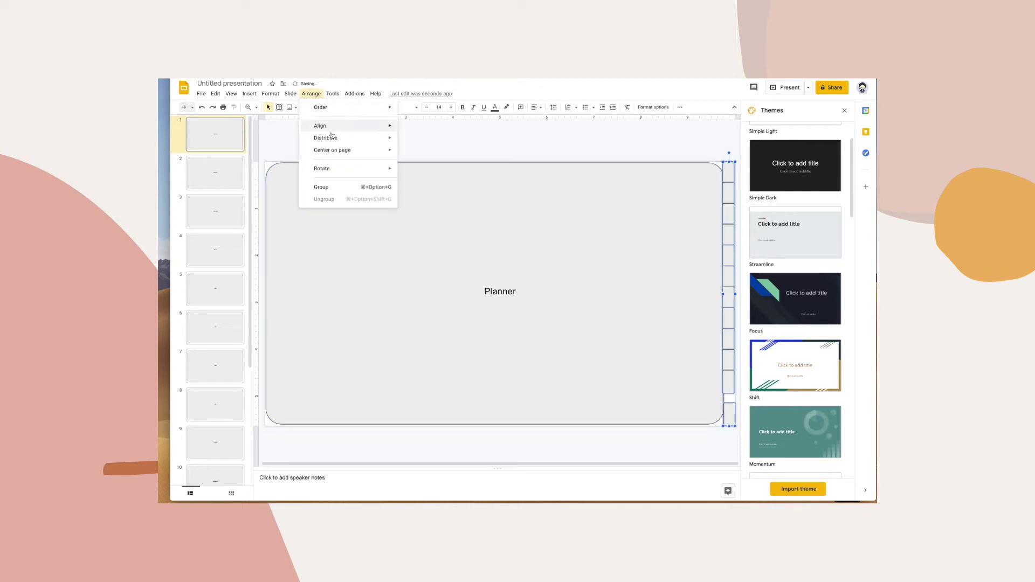
pyautogui.click(429, 153)
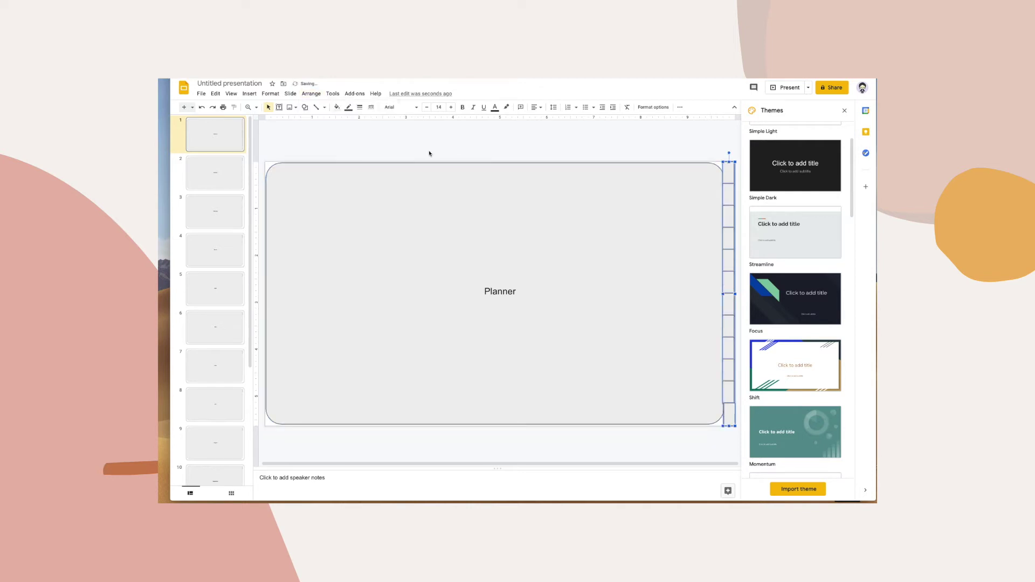
pyautogui.click(311, 93)
pyautogui.moveTo(326, 138)
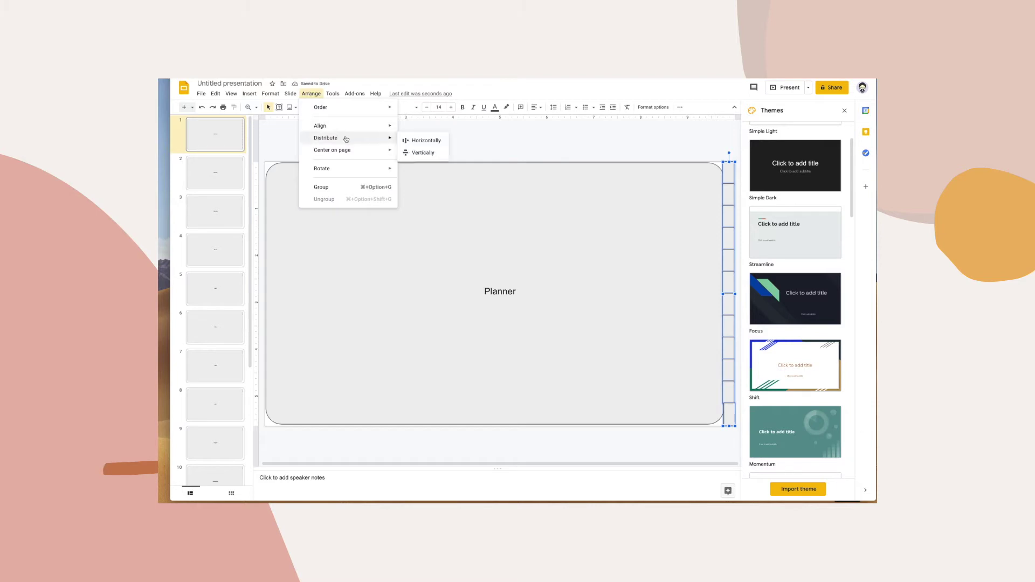
pyautogui.click(412, 141)
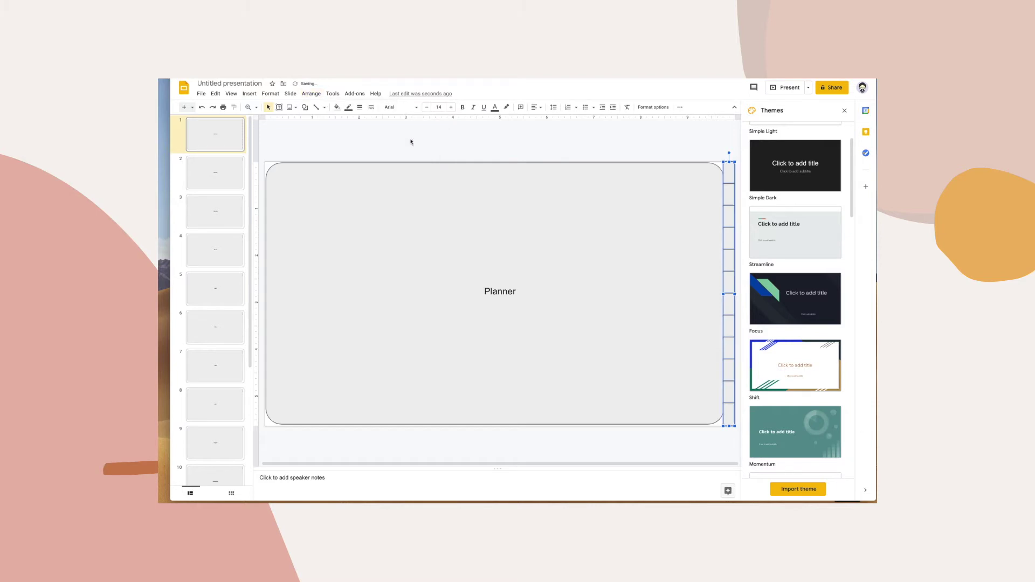
pyautogui.click(689, 152)
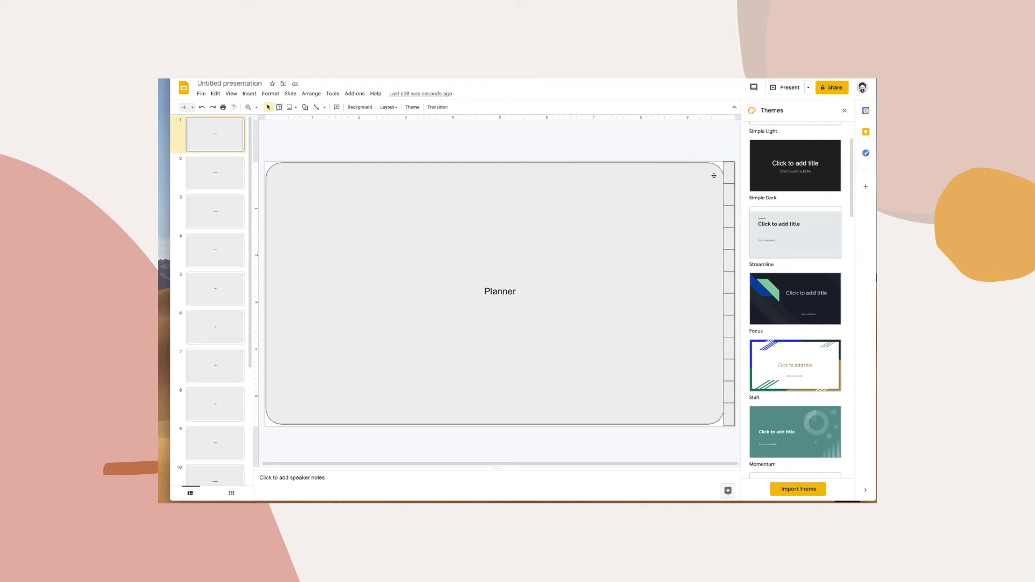
# Step: Drag the Planner rectangle's corner handle to make its corners much less rounded
pyautogui.click(713, 176)
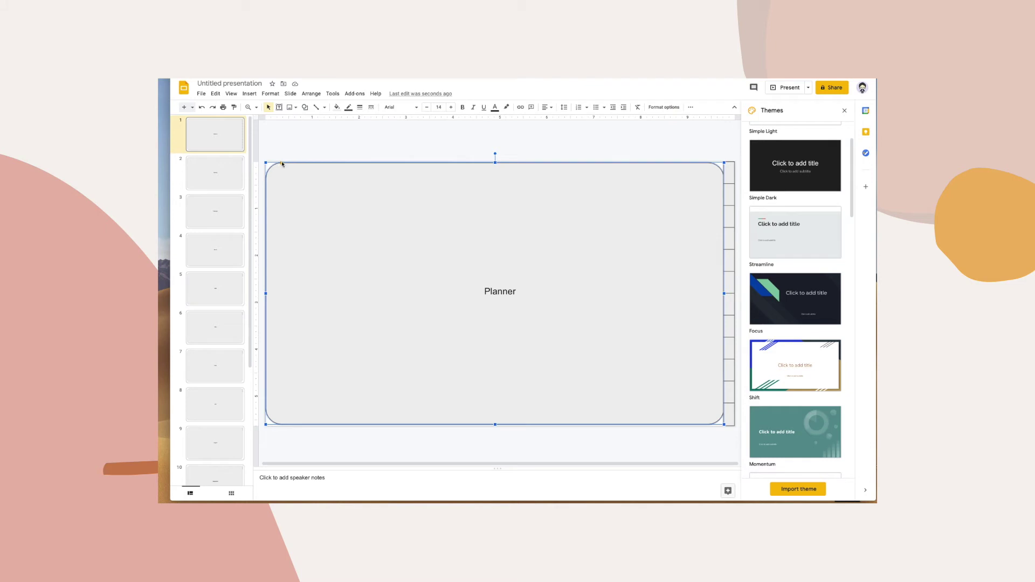
pyautogui.moveTo(282, 163); pyautogui.dragTo(273, 163)
pyautogui.click(678, 141)
pyautogui.moveTo(713, 153); pyautogui.dragTo(736, 446)
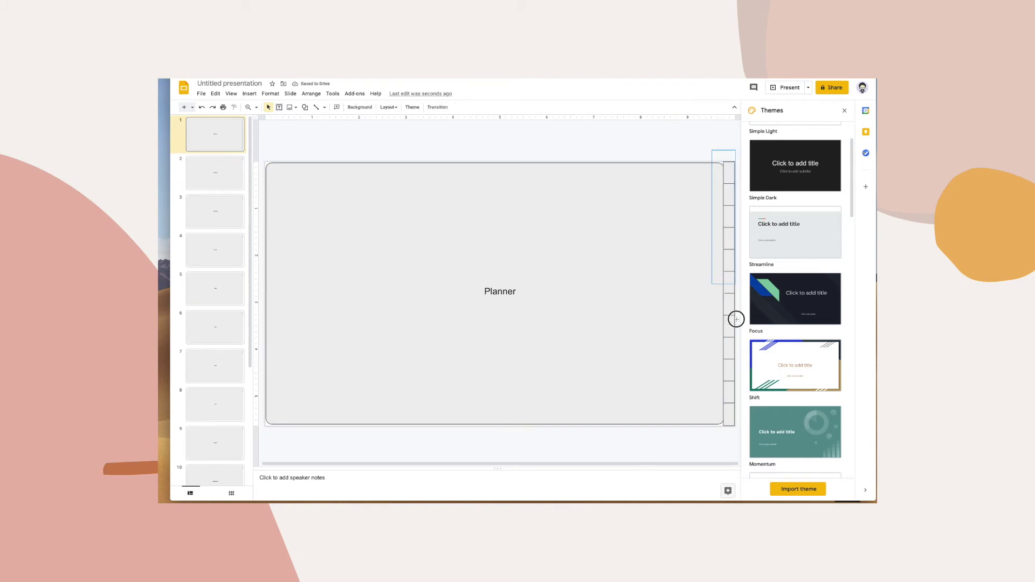
pyautogui.keyDown('shift'); pyautogui.click(643, 308); pyautogui.keyUp('shift')
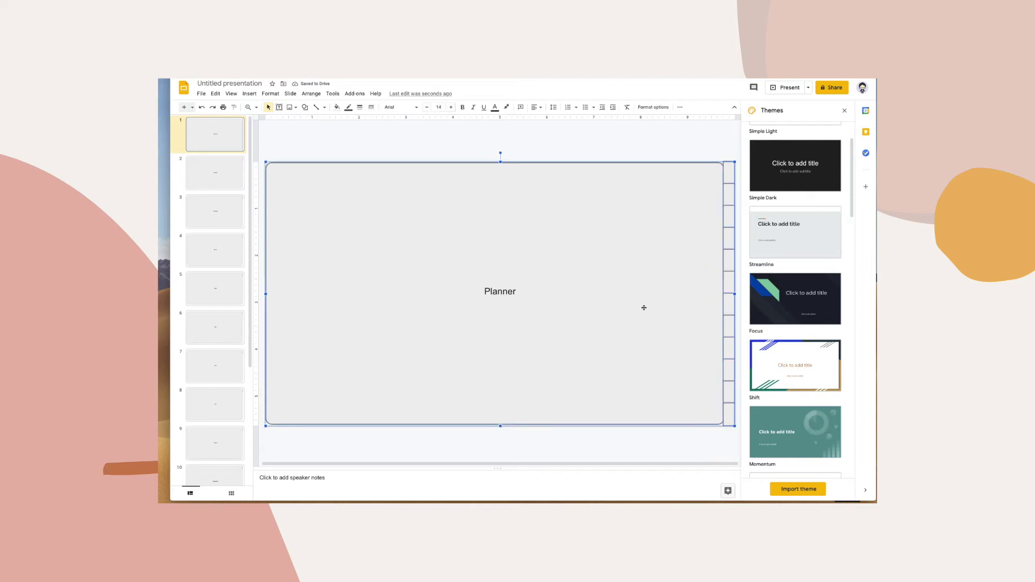
pyautogui.click(612, 135)
pyautogui.click(673, 234)
# Step: Send the right-edge tab strip backward, then to the back, behind the Planner rectangle
pyautogui.rightClick(672, 235)
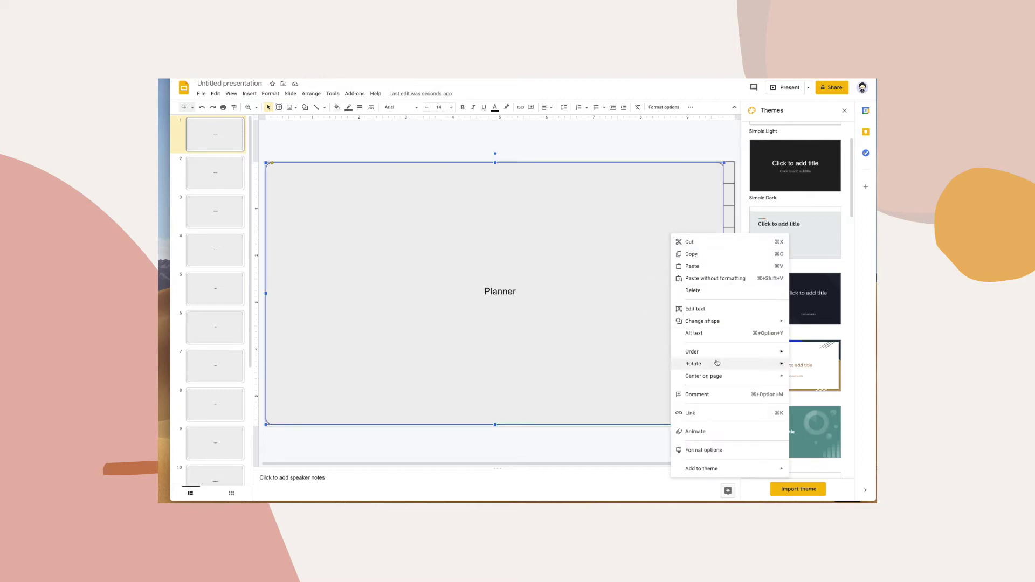
pyautogui.moveTo(711, 351)
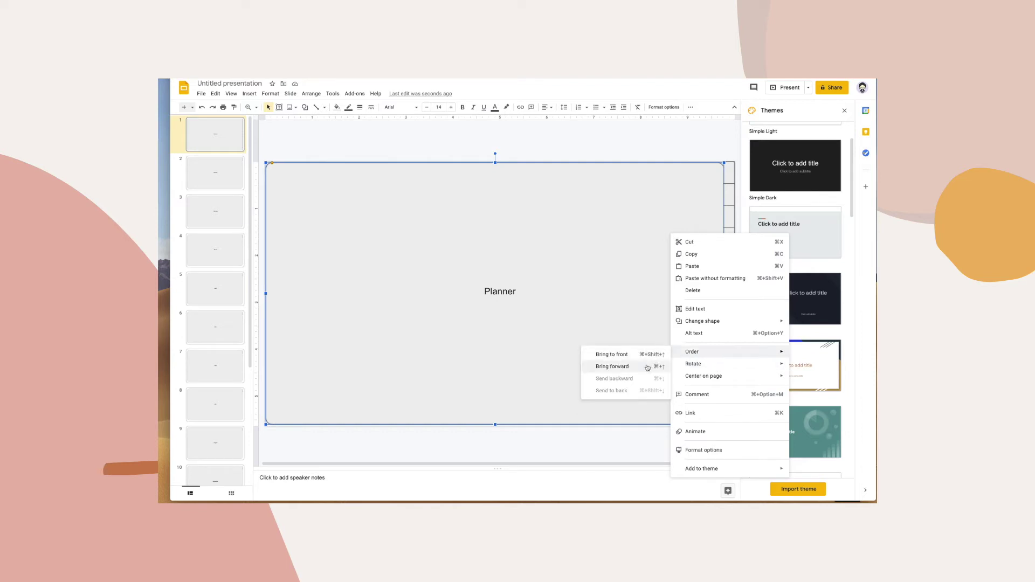
pyautogui.click(615, 366)
pyautogui.hotkey('ctrl', 'z')
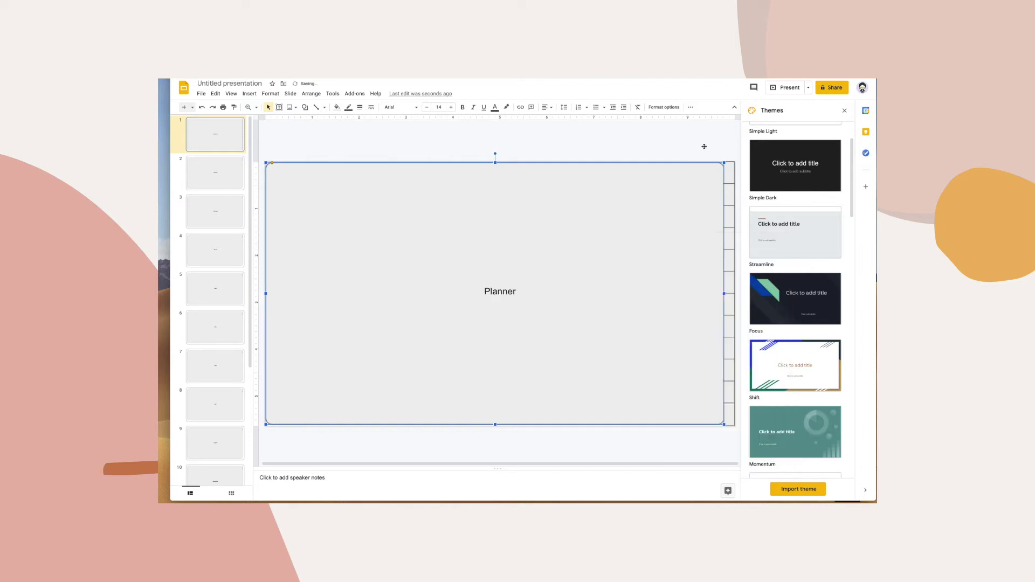
pyautogui.click(732, 173)
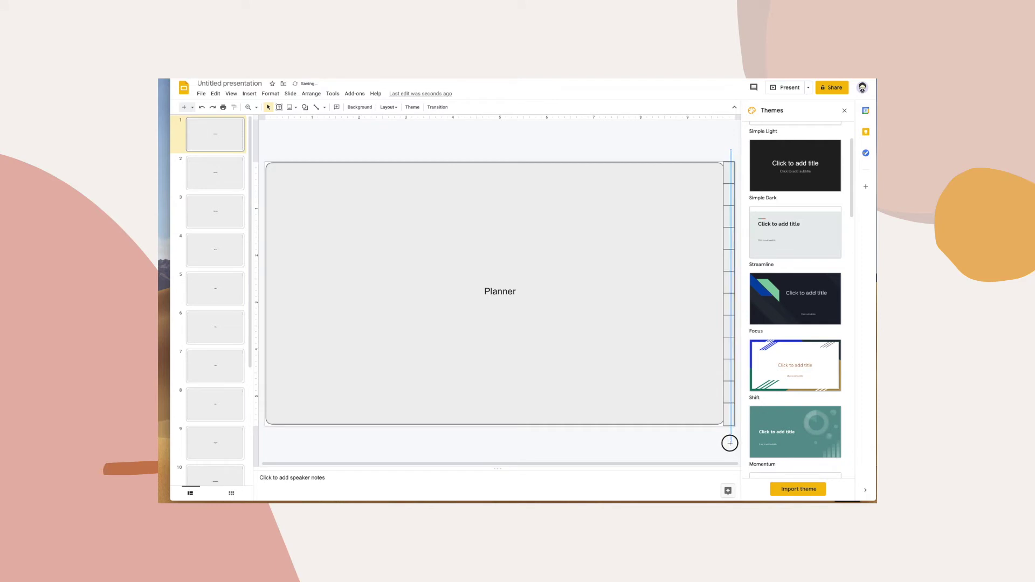
pyautogui.rightClick(733, 257)
pyautogui.moveTo(752, 333)
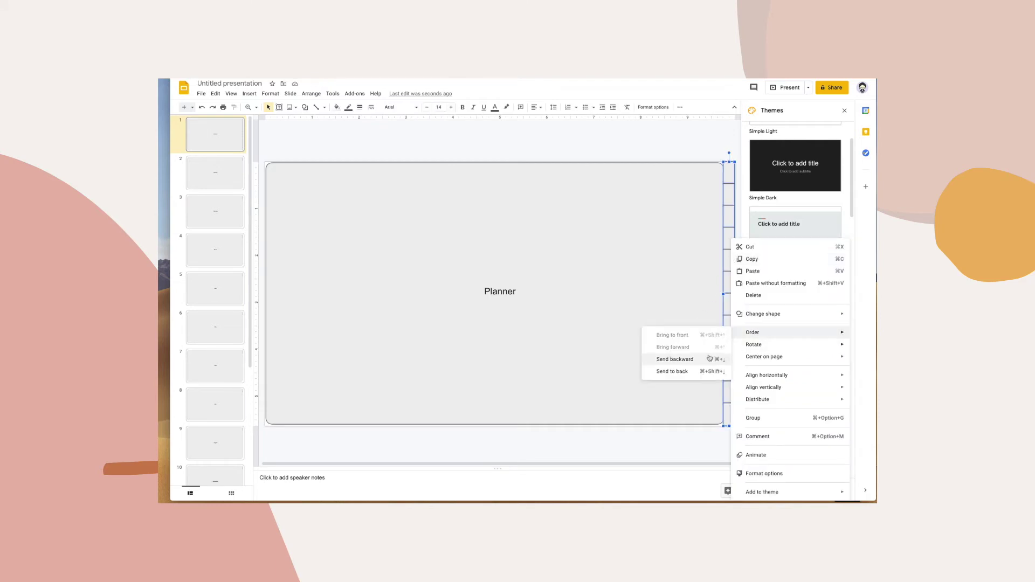
pyautogui.click(705, 360)
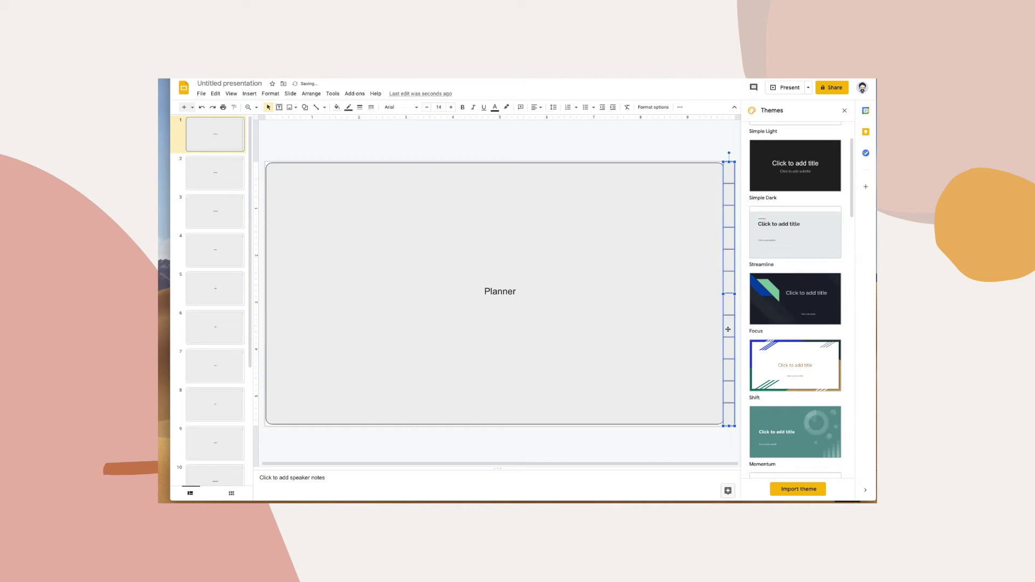
pyautogui.rightClick(728, 330)
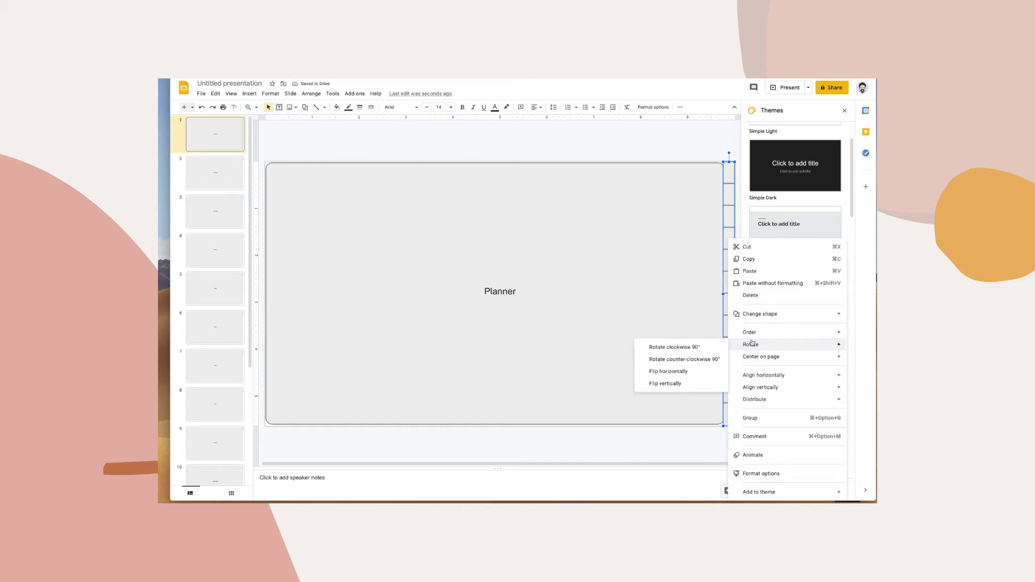
pyautogui.moveTo(749, 332)
pyautogui.click(700, 371)
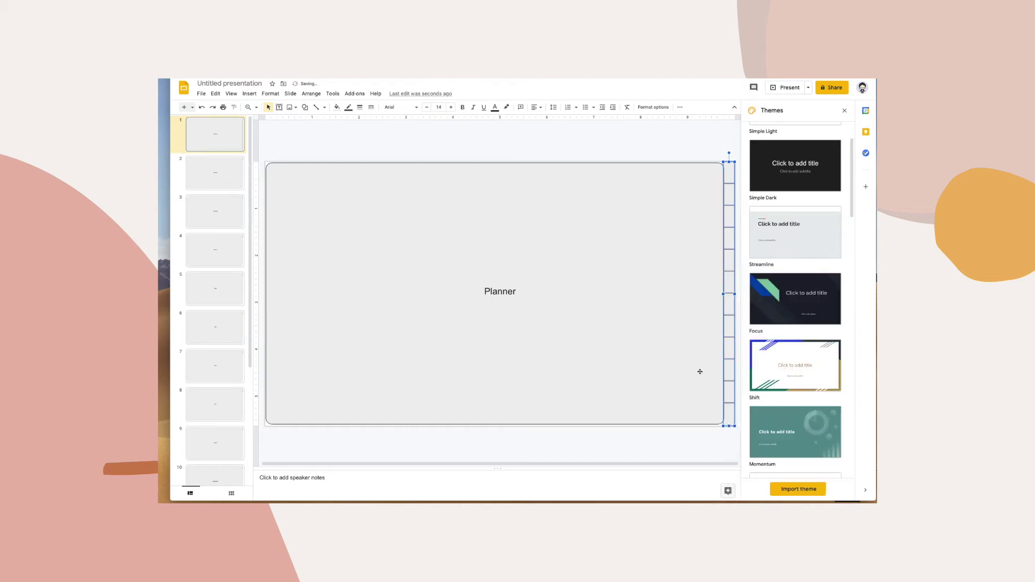
pyautogui.click(681, 147)
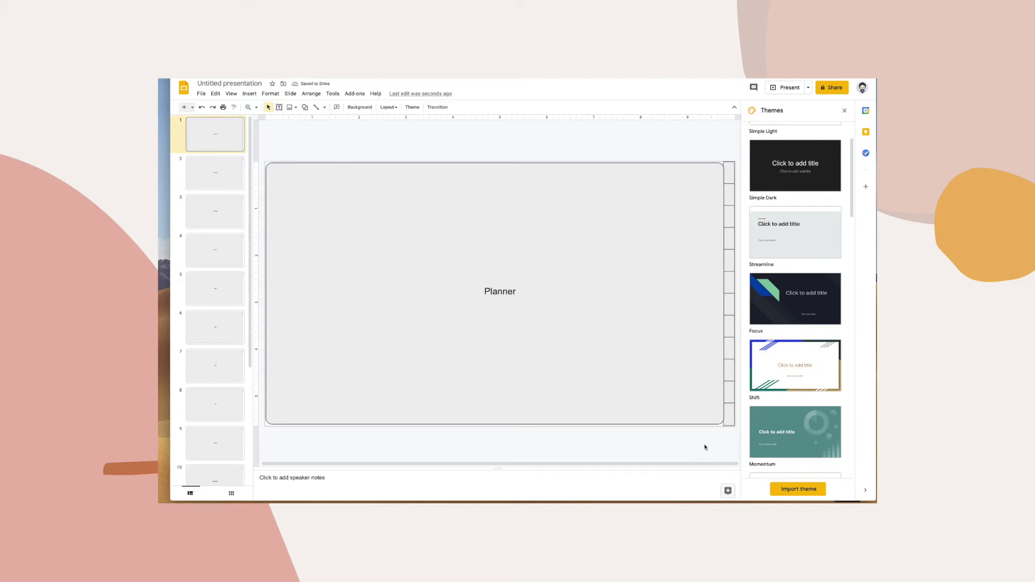
# Step: Link the top tab cell to Slide 2 and label it J
pyautogui.click(732, 173)
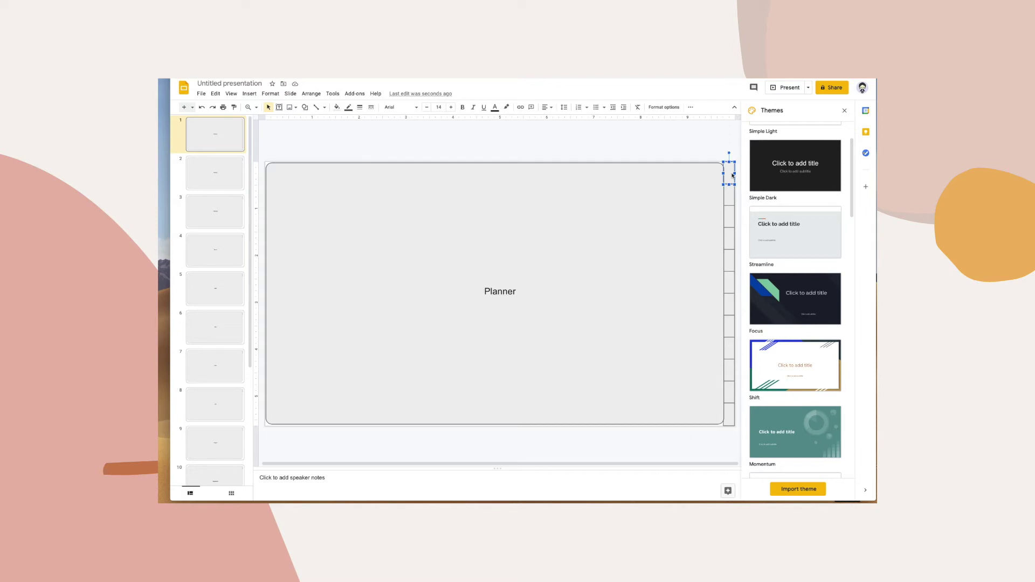
pyautogui.rightClick(732, 175)
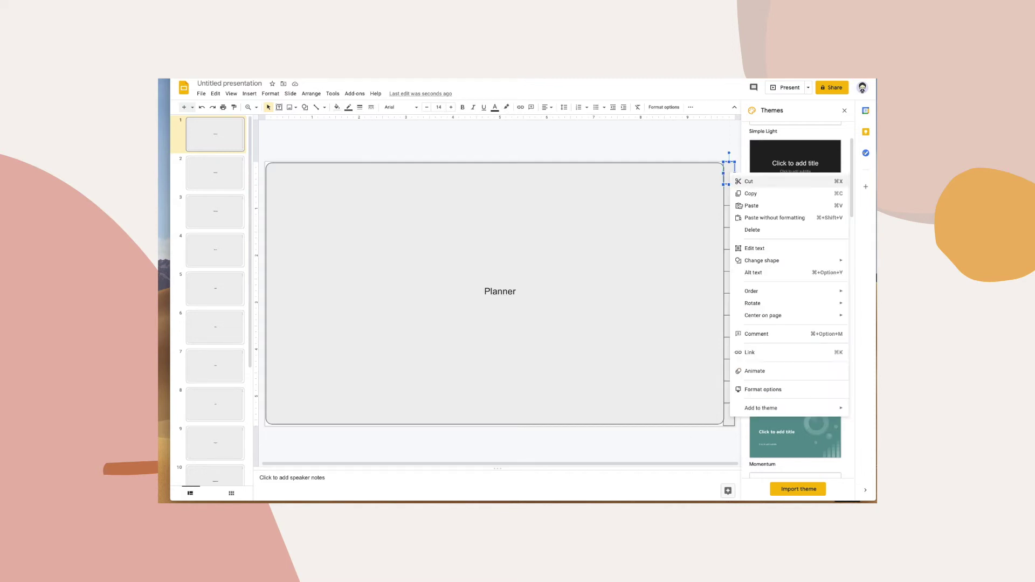
pyautogui.click(770, 354)
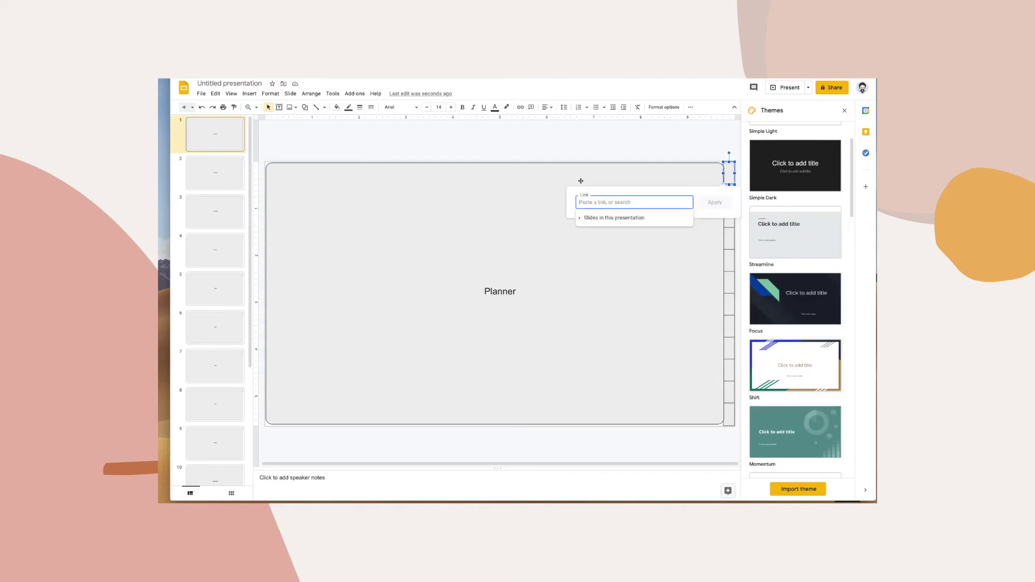
pyautogui.click(597, 217)
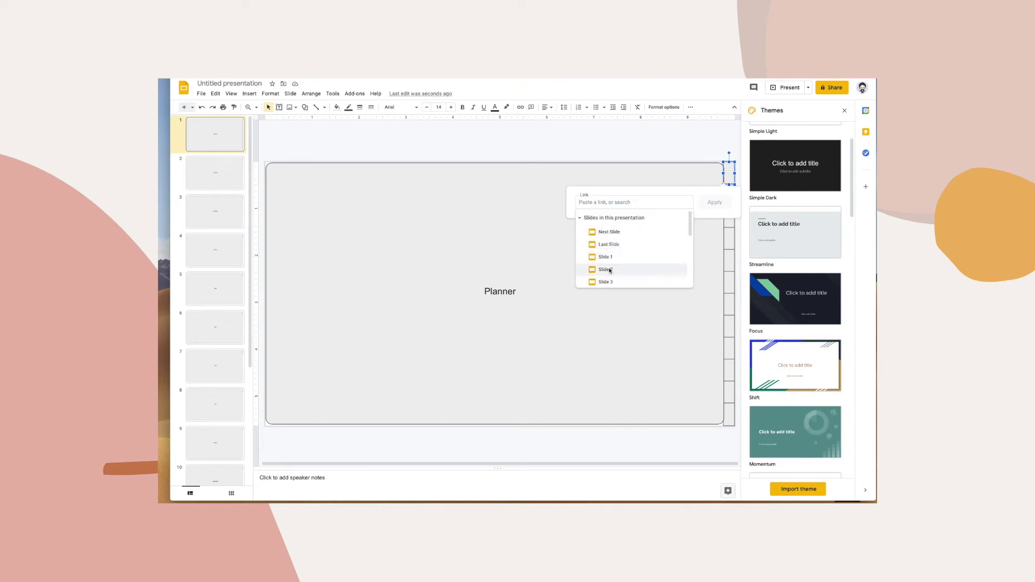
pyautogui.click(605, 270)
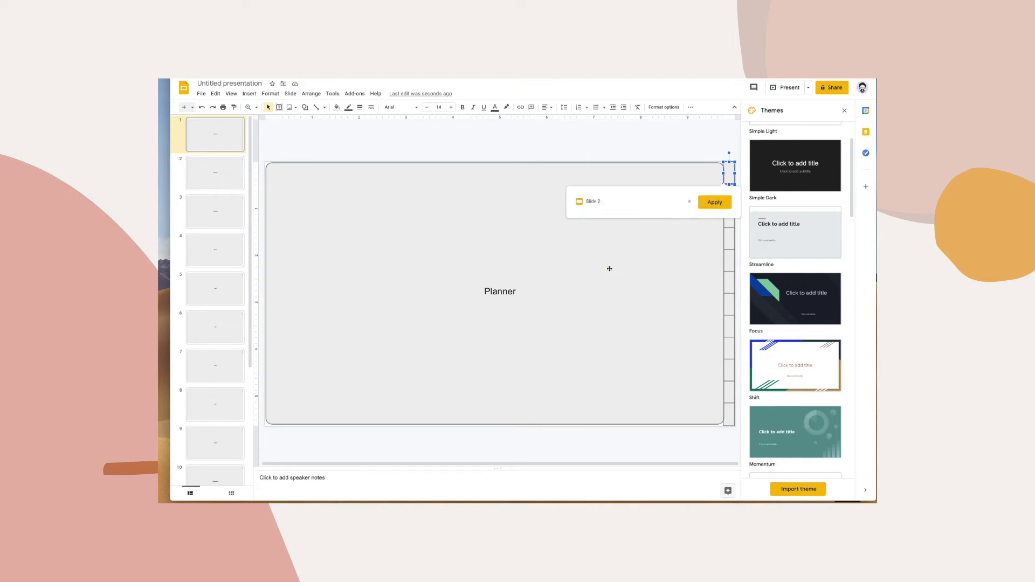
pyautogui.click(705, 203)
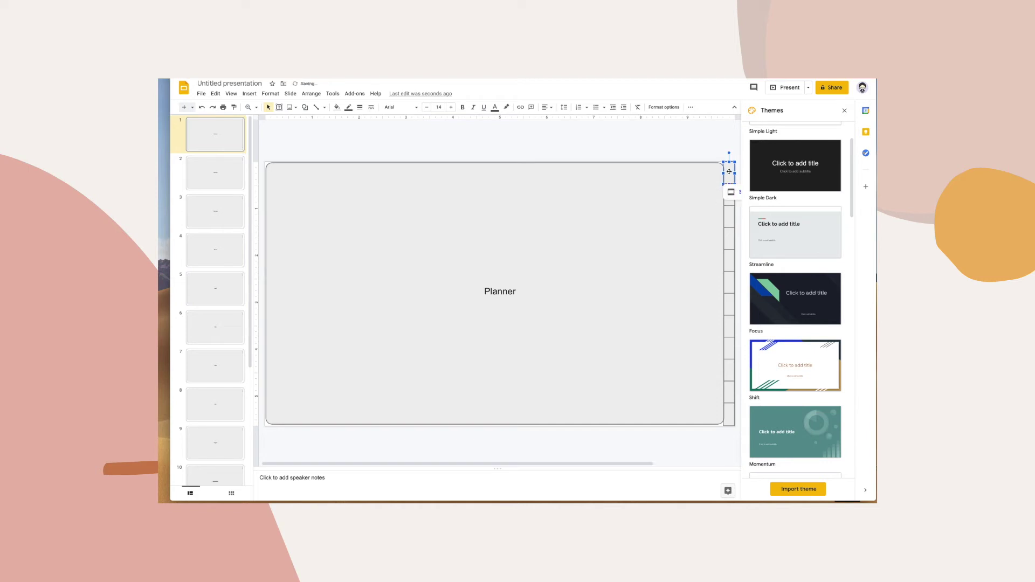
pyautogui.write('J')
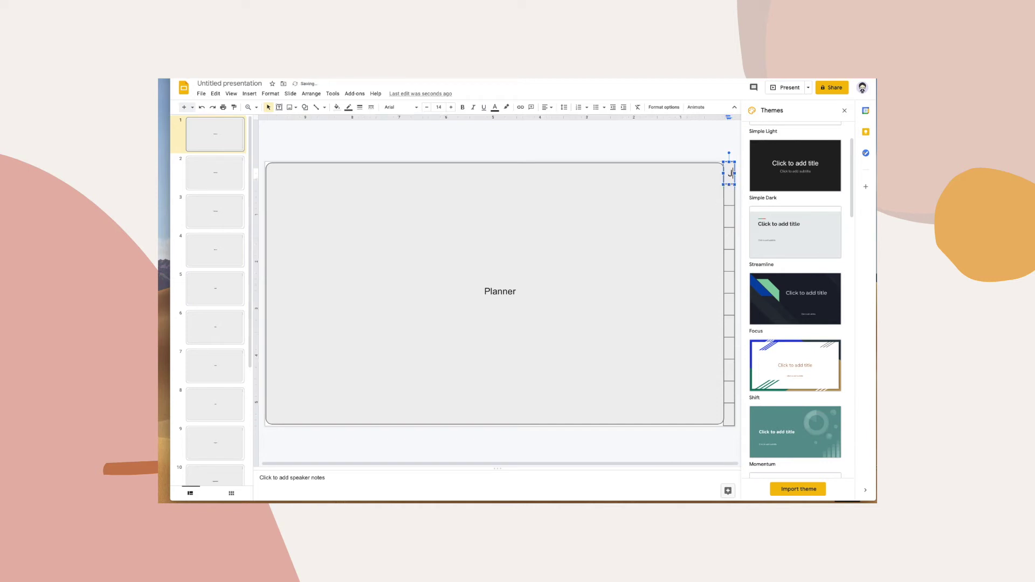
# Step: Link the second tab cell to Slide 3 and label it F
pyautogui.click(731, 196)
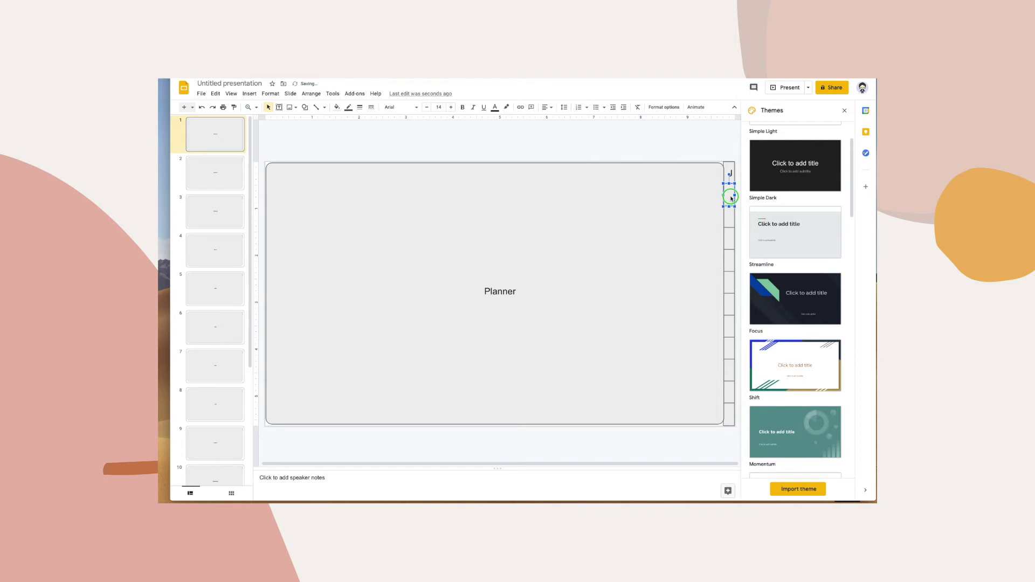
pyautogui.rightClick(731, 199)
pyautogui.click(777, 377)
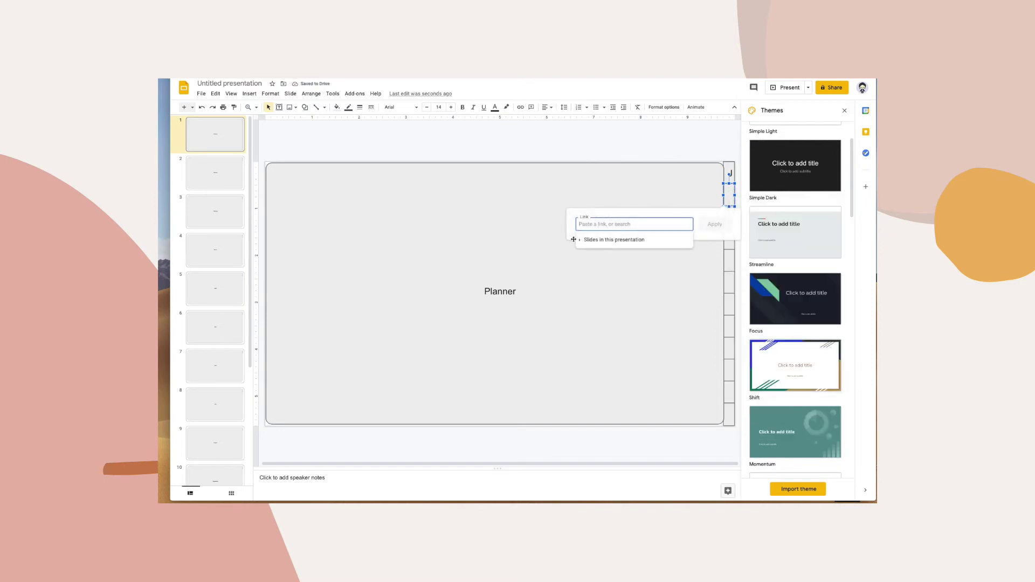
pyautogui.click(606, 240)
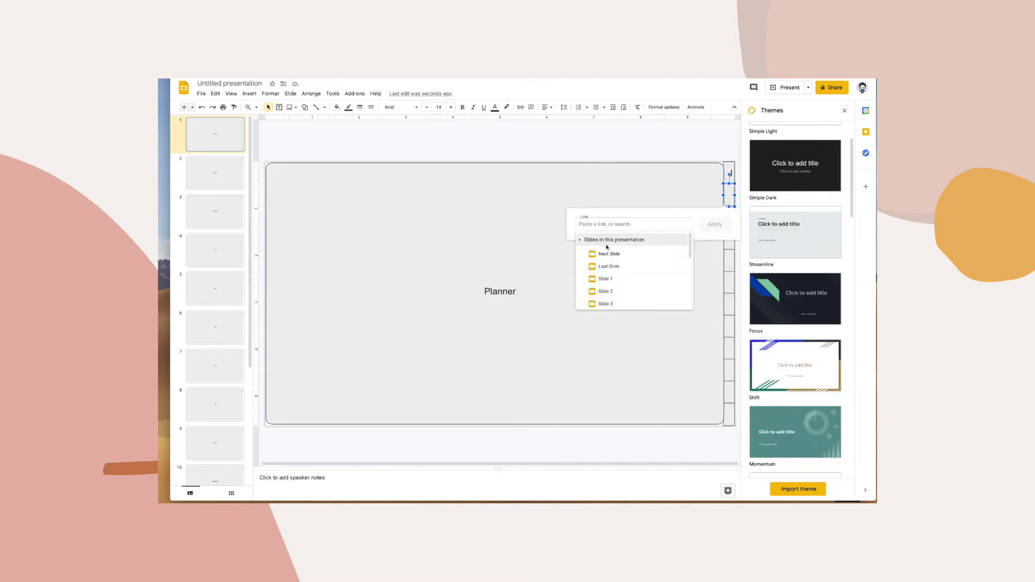
pyautogui.click(612, 304)
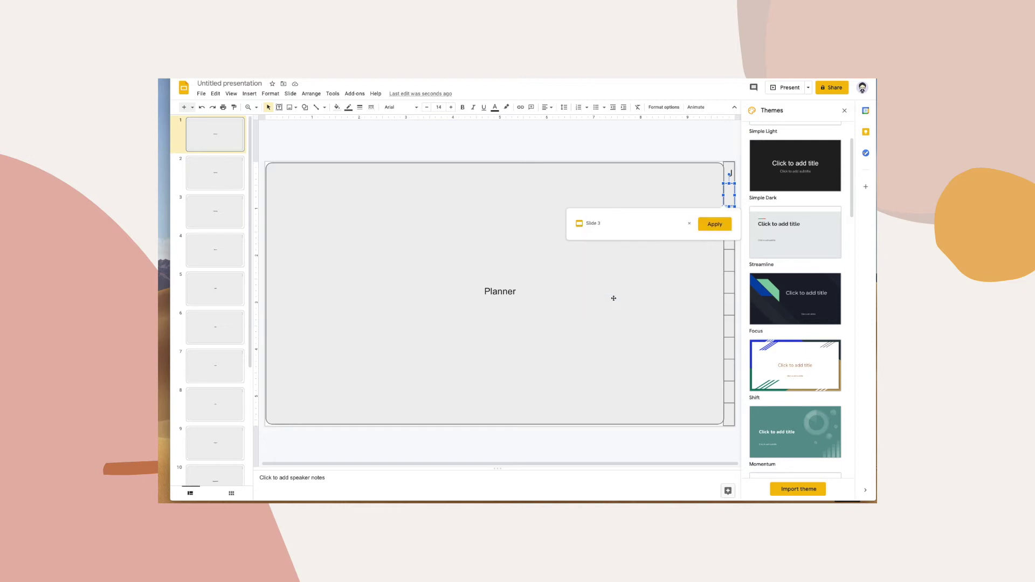
pyautogui.click(714, 224)
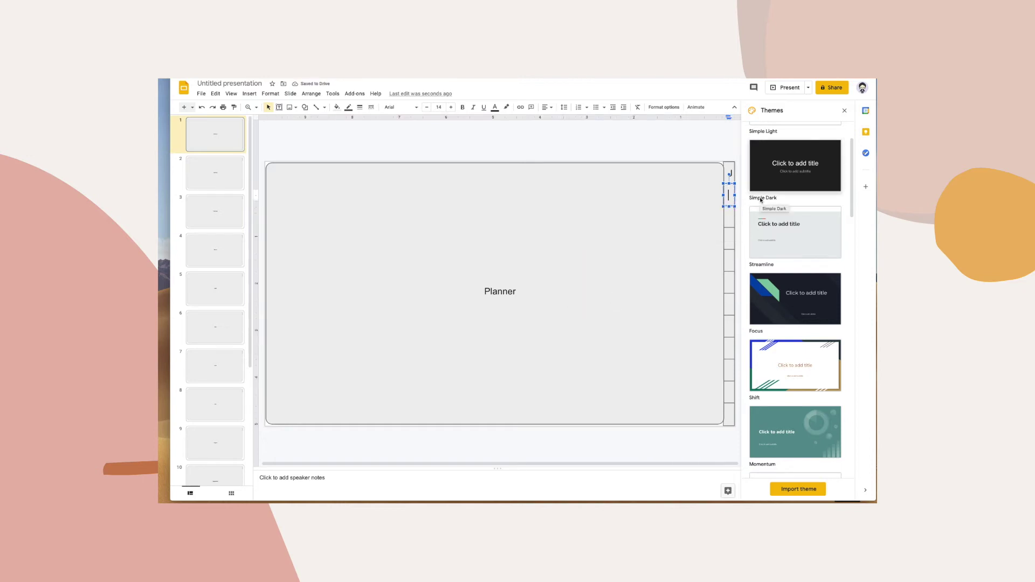
pyautogui.write('F')
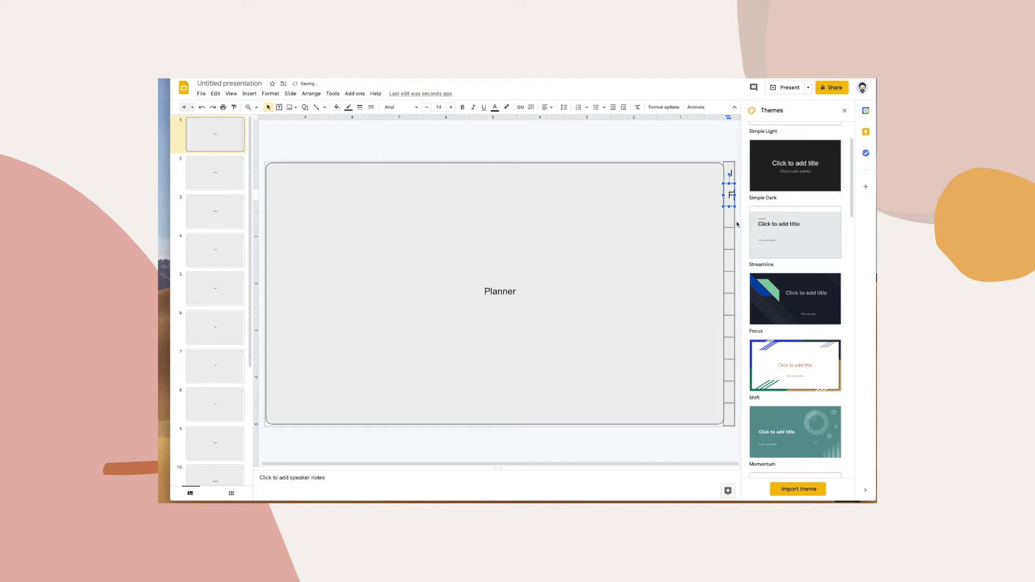
pyautogui.click(730, 217)
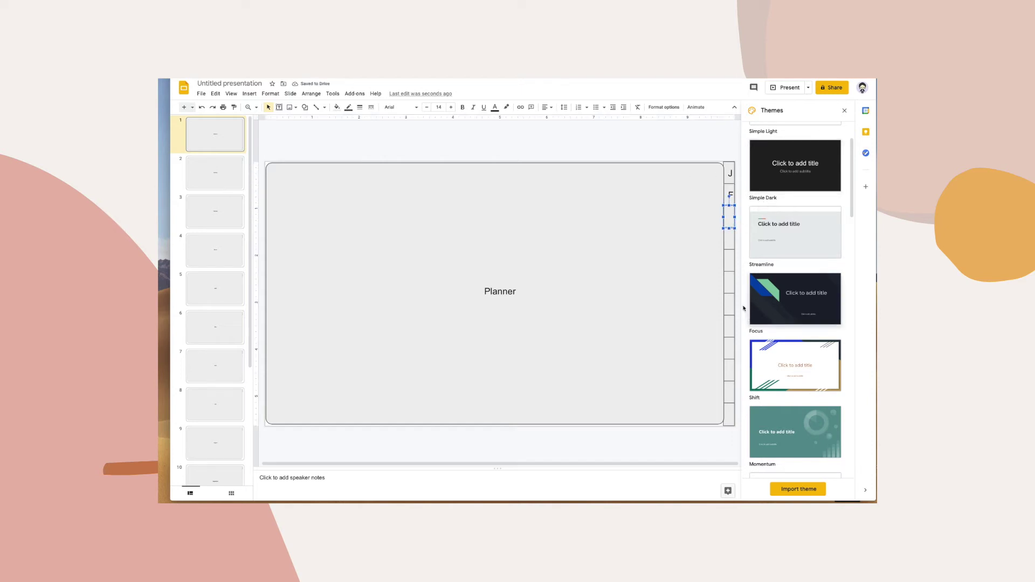
pyautogui.rightClick(730, 218)
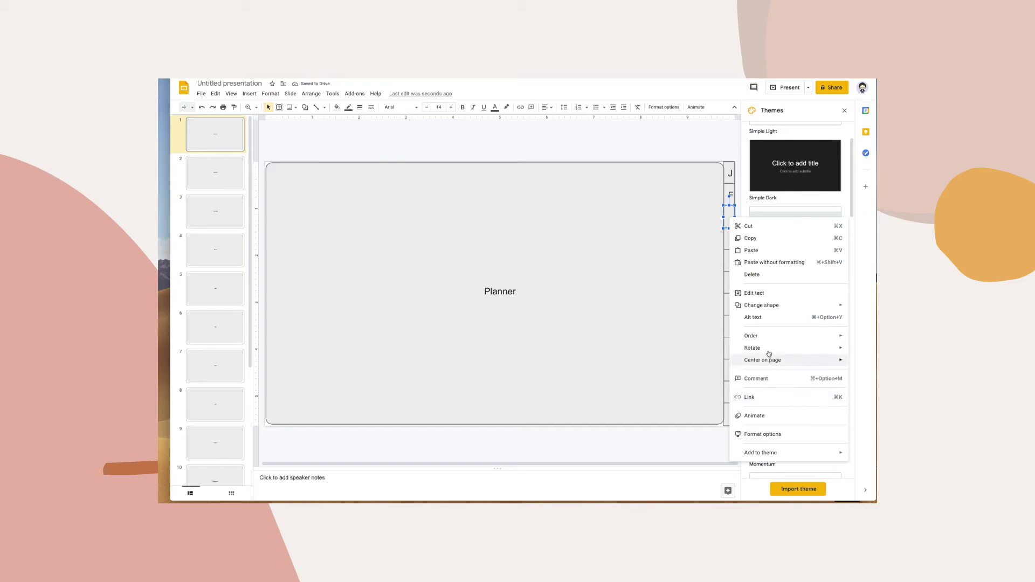
pyautogui.moveTo(761, 347)
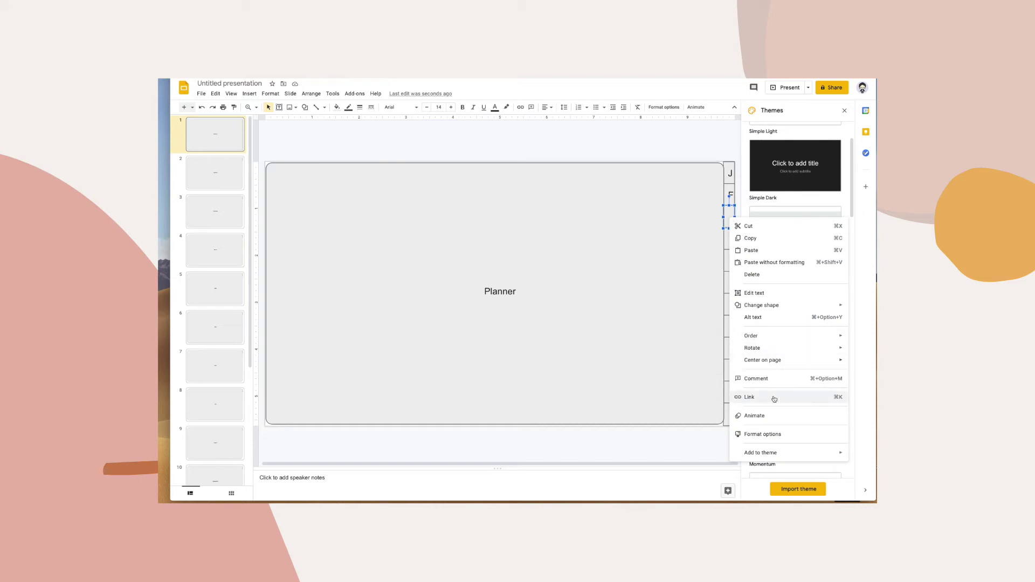
# Step: Link the third tab cell to Slide 4 and label it M
pyautogui.click(773, 397)
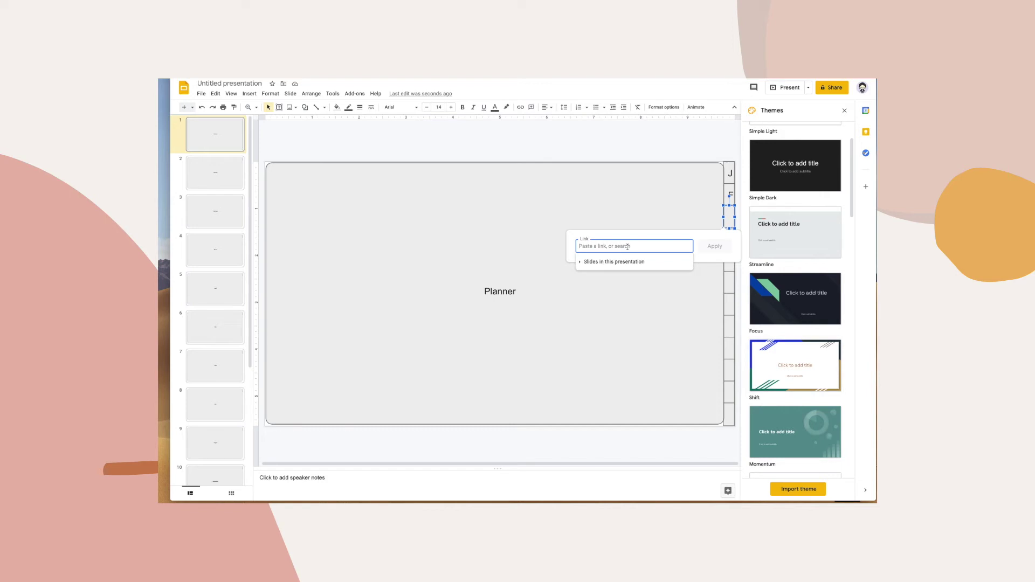
pyautogui.click(620, 262)
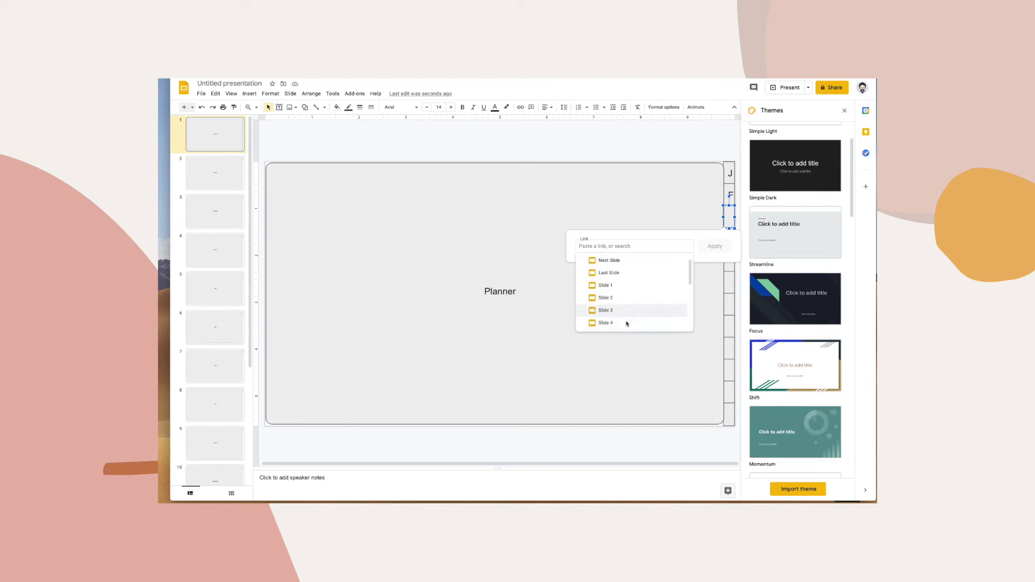
pyautogui.click(620, 312)
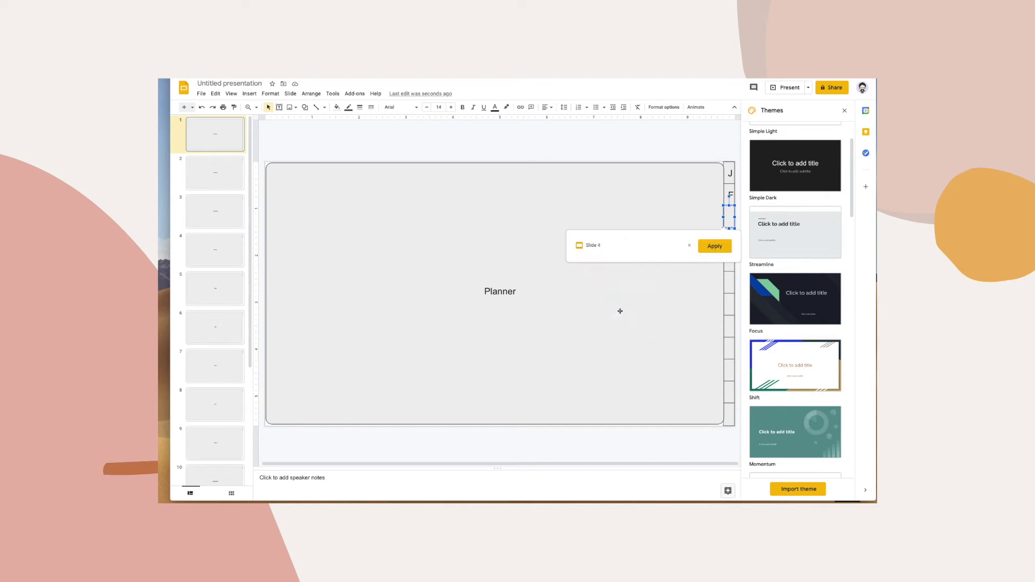
pyautogui.click(715, 247)
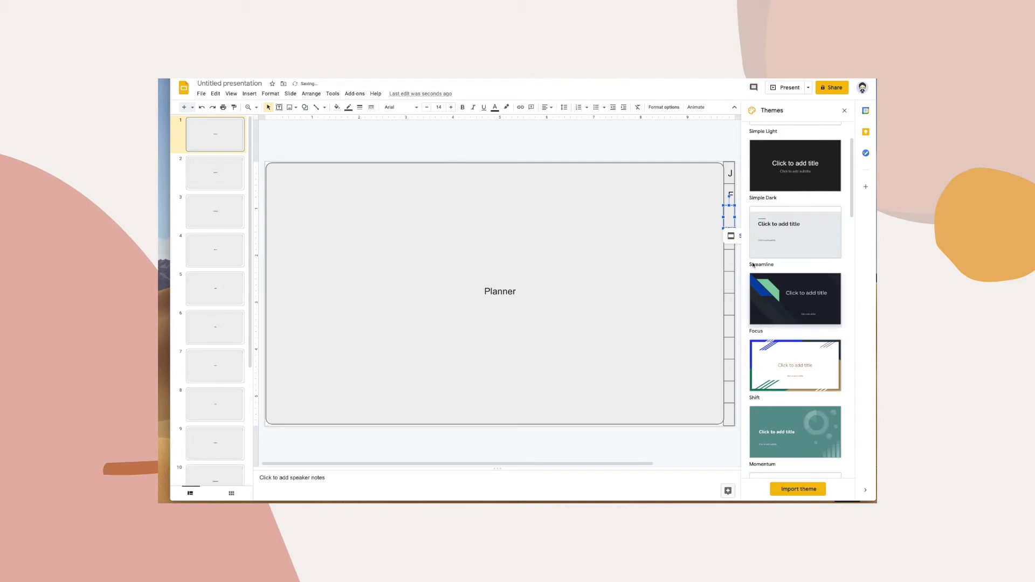
pyautogui.click(729, 217)
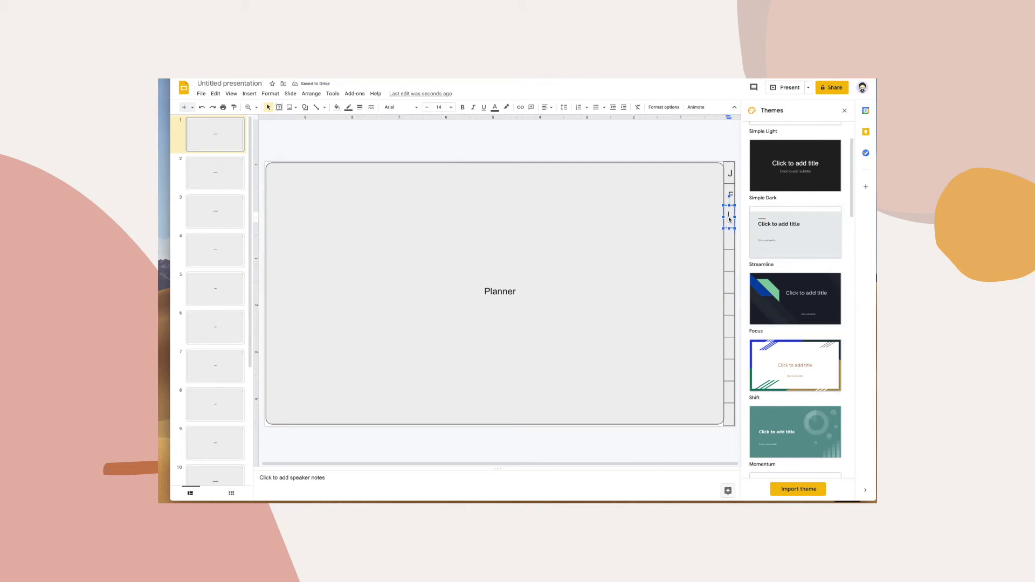
pyautogui.write('M')
# Step: Select the empty tab below M and start a new link for it with Ctrl+K
pyautogui.click(730, 194)
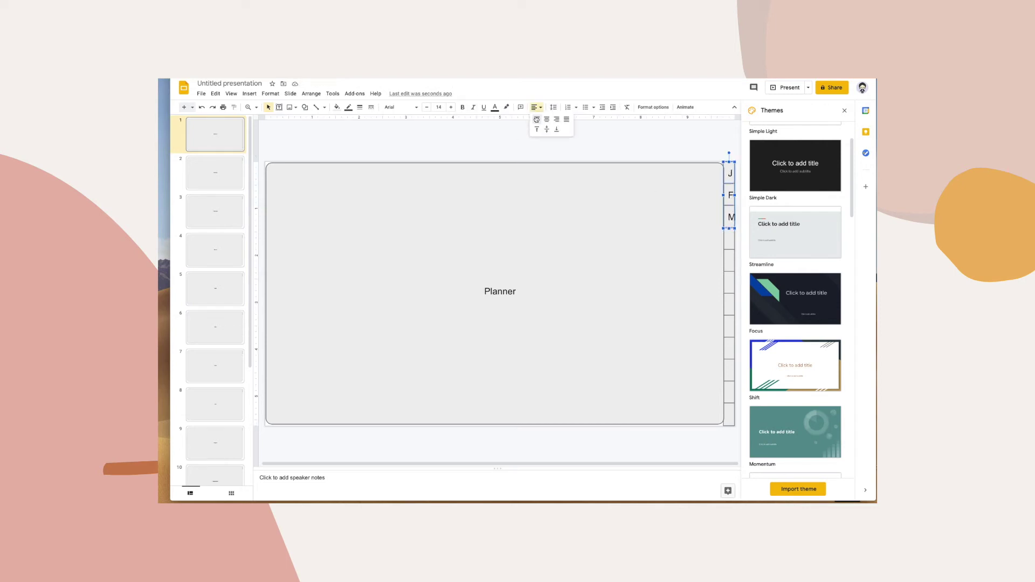
pyautogui.click(730, 239)
pyautogui.click(259, 156)
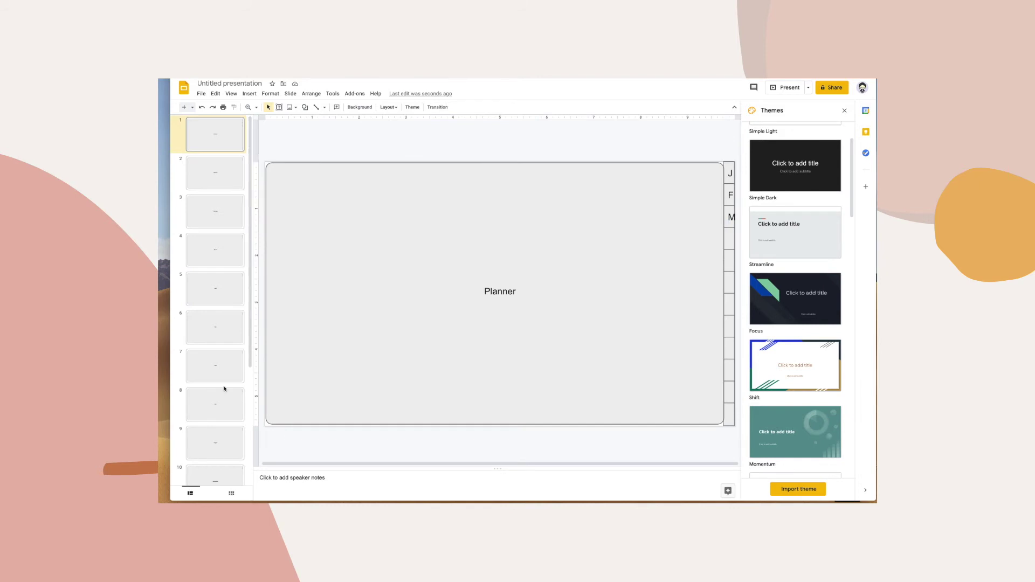
pyautogui.click(730, 239)
pyautogui.click(844, 110)
pyautogui.hotkey('ctrl', 'k')
# Step: Link the next tabs to their month slides, labelling them A, M, J and J
pyautogui.click(727, 271)
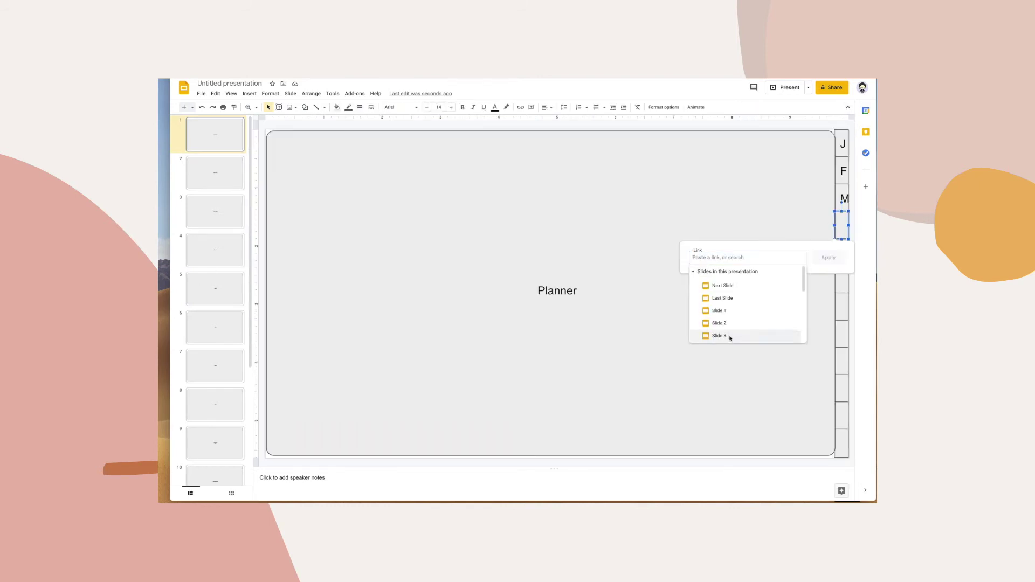
pyautogui.click(731, 335)
pyautogui.write('A')
pyautogui.click(841, 252)
pyautogui.write('M')
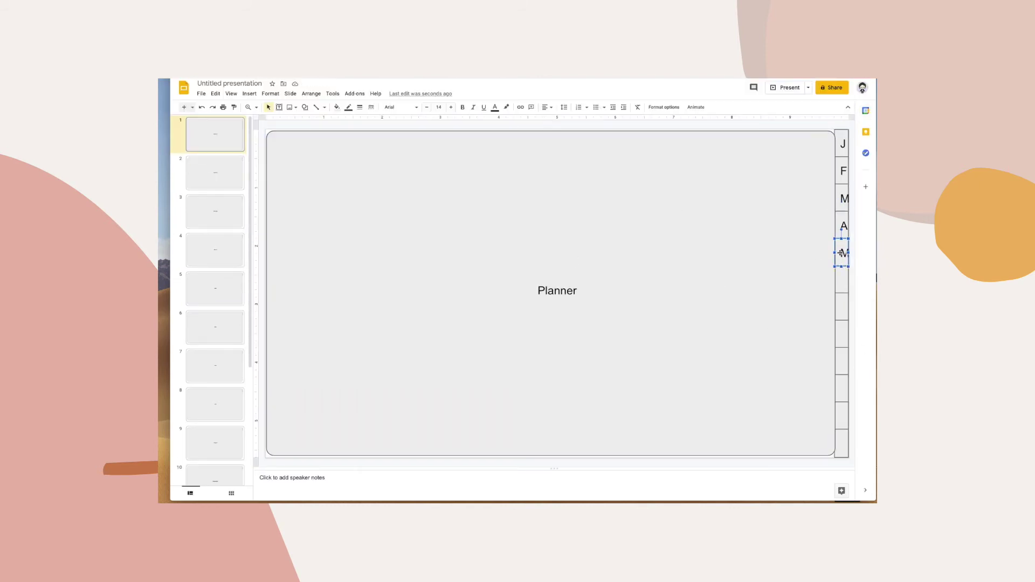
pyautogui.hotkey('ctrl', 'k')
pyautogui.click(725, 298)
pyautogui.click(728, 352)
pyautogui.click(841, 280)
pyautogui.write('J')
pyautogui.hotkey('ctrl', 'k')
pyautogui.click(717, 327)
pyautogui.click(728, 378)
pyautogui.click(828, 312)
pyautogui.click(840, 310)
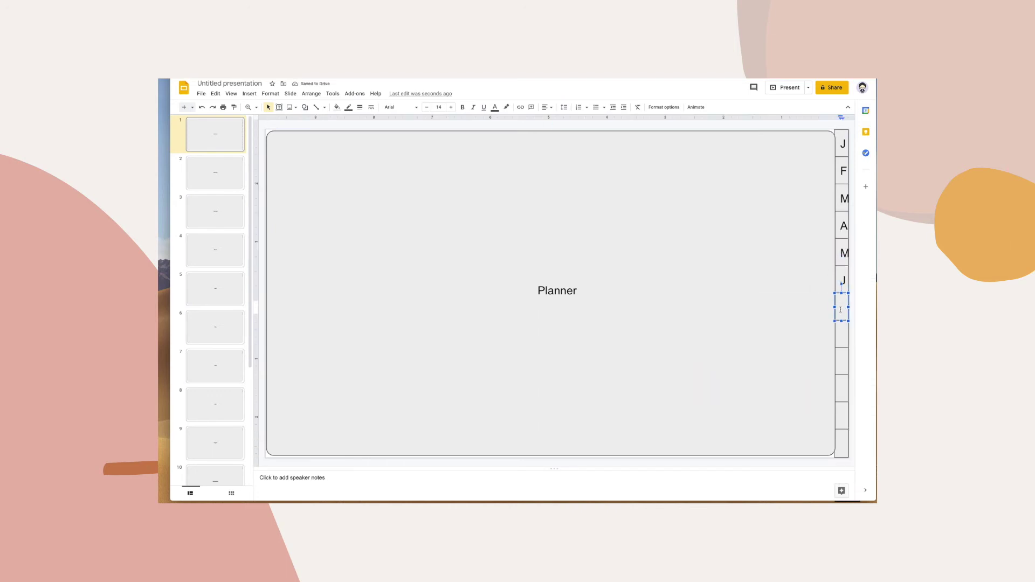
pyautogui.write('J')
# Step: Link the following tab, label the next one A, link it, and start linking the O tab
pyautogui.hotkey('ctrl', 'k')
pyautogui.click(744, 356)
pyautogui.click(728, 388)
pyautogui.click(827, 340)
pyautogui.click(841, 335)
pyautogui.write('A')
pyautogui.hotkey('ctrl', 'k')
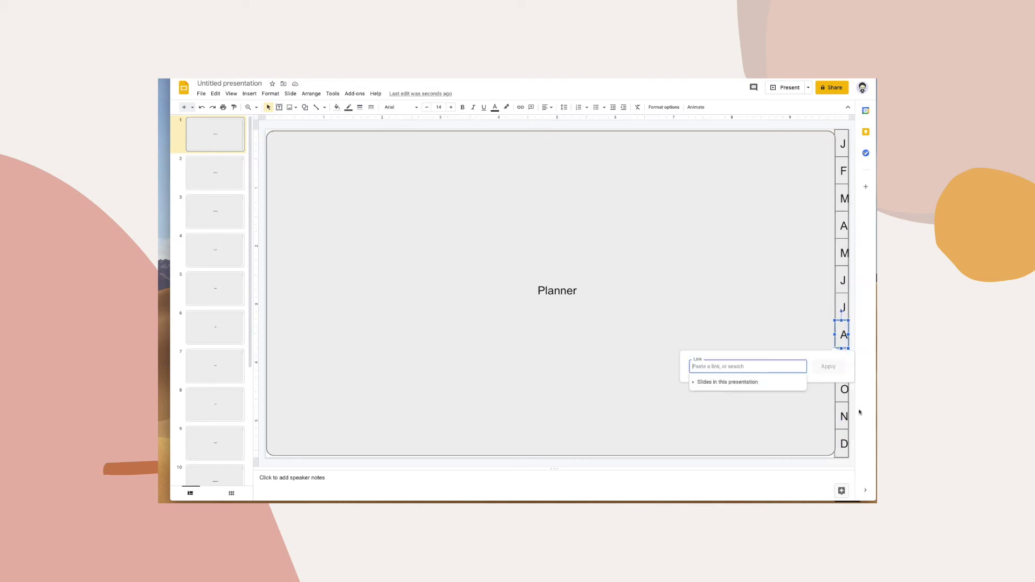
pyautogui.click(728, 382)
pyautogui.click(717, 407)
pyautogui.click(828, 366)
pyautogui.click(841, 389)
pyautogui.hotkey('ctrl', 'k')
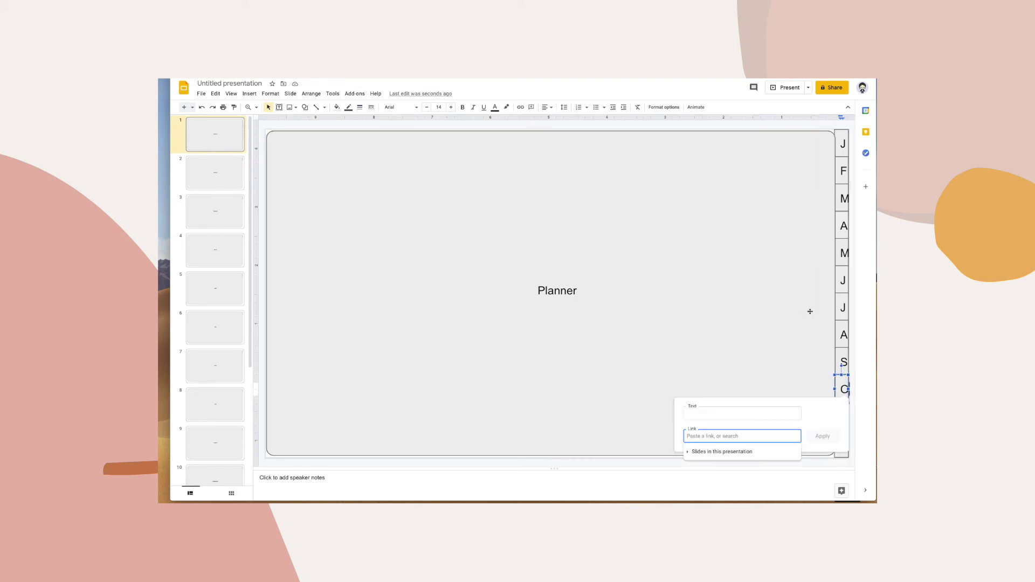
# Step: Link the O and N tabs to their month slides and bring up the D tab's options
pyautogui.press('Escape')
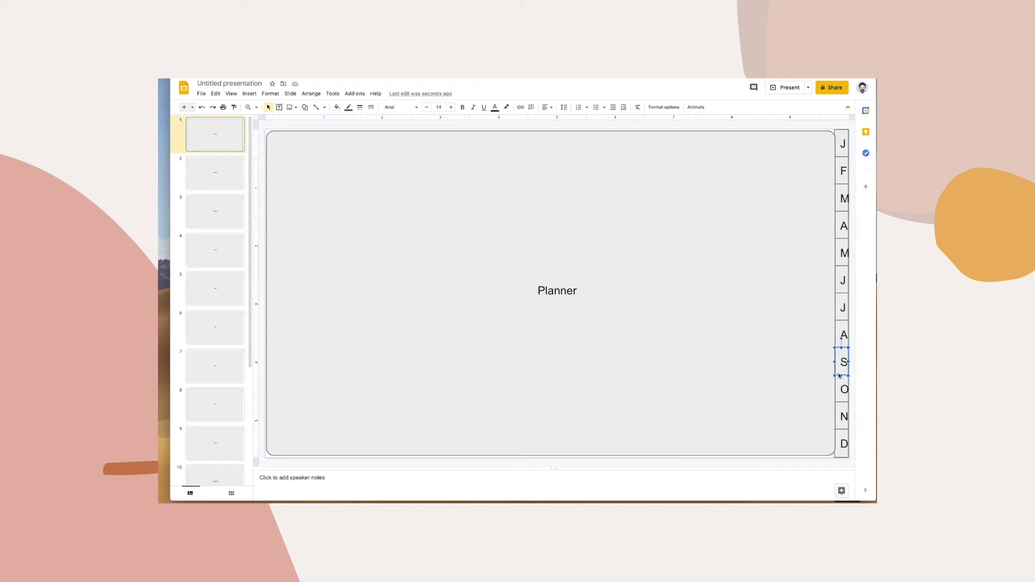
pyautogui.hotkey('ctrl', 'k')
pyautogui.press('Escape')
pyautogui.rightClick(838, 400)
pyautogui.click(770, 319)
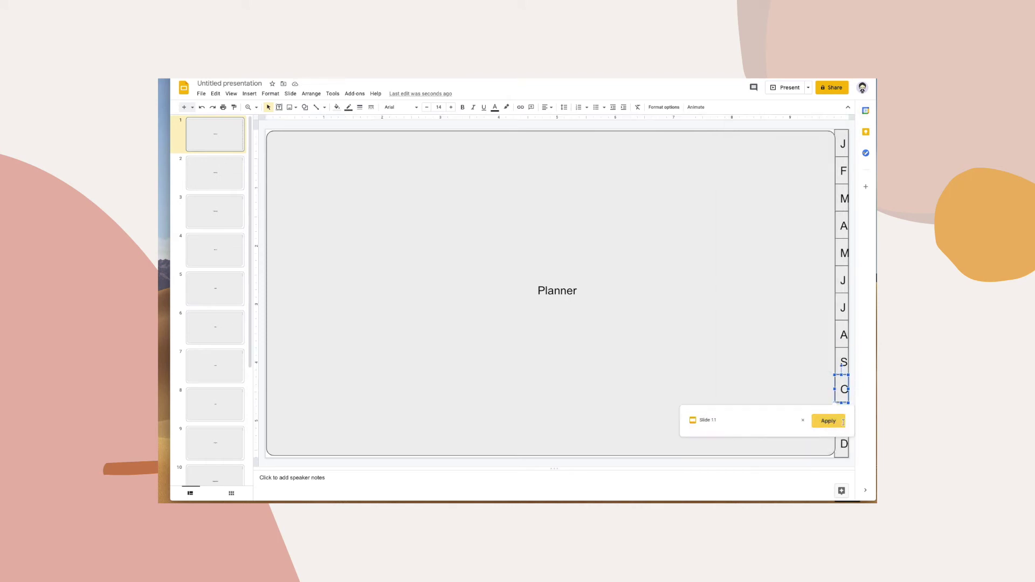
pyautogui.click(825, 421)
pyautogui.rightClick(844, 416)
pyautogui.click(776, 347)
pyautogui.click(823, 446)
pyautogui.rightClick(842, 453)
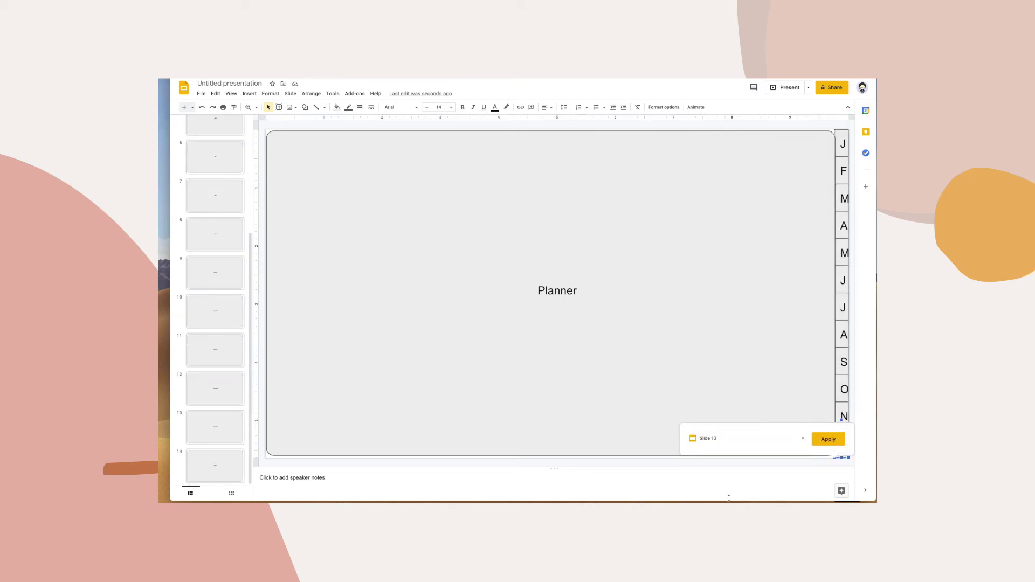
# Step: On the January slide, select all objects and narrow the selection to the month tab column
pyautogui.scroll(5, 219, 178)
pyautogui.click(215, 172)
pyautogui.click(808, 260)
pyautogui.hotkey('ctrl', 'a')
pyautogui.keyDown('shift'); pyautogui.click(744, 290); pyautogui.keyUp('shift')
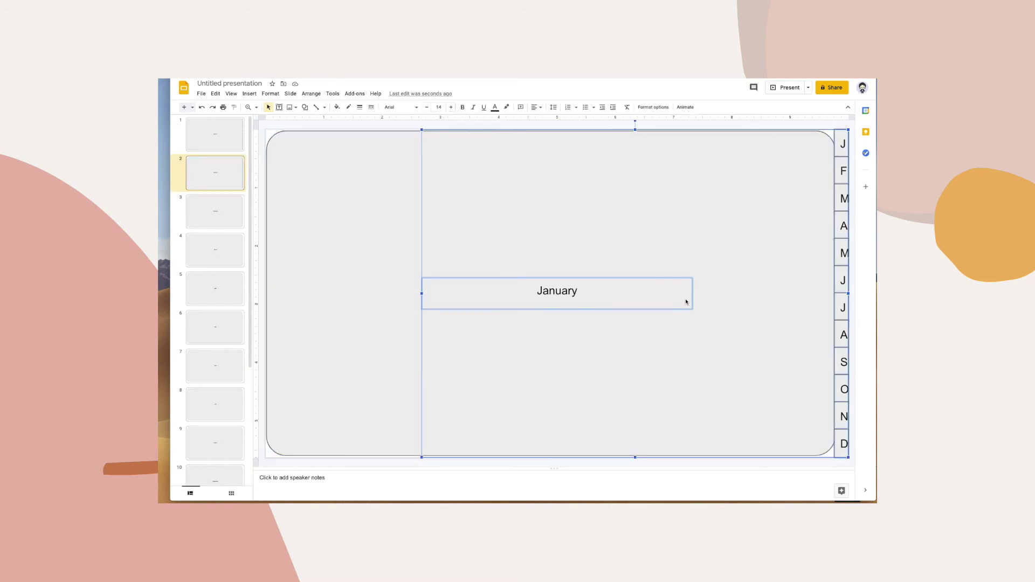
pyautogui.keyDown('shift'); pyautogui.click(685, 300); pyautogui.keyUp('shift')
# Step: Paste across all selected slides, then reselect only the linked tab column on the Planner slide
pyautogui.click(217, 132)
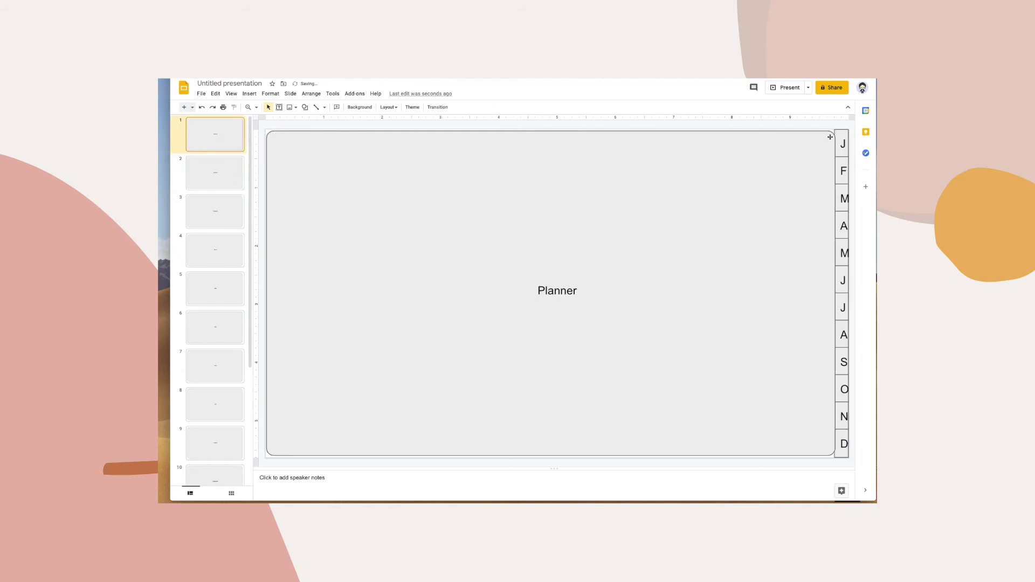
pyautogui.hotkey('shift', 'End')
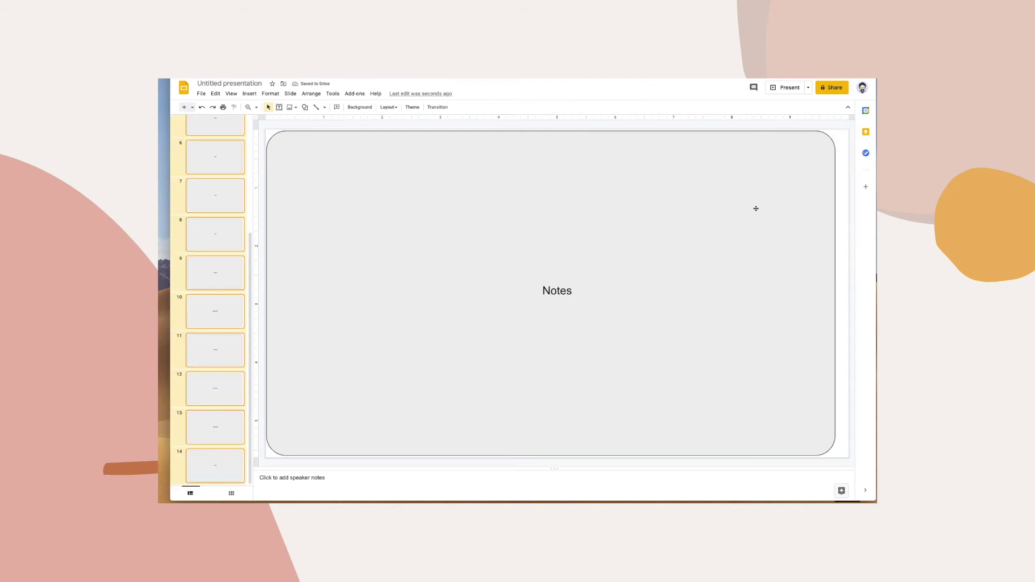
pyautogui.hotkey('ctrl', 'v')
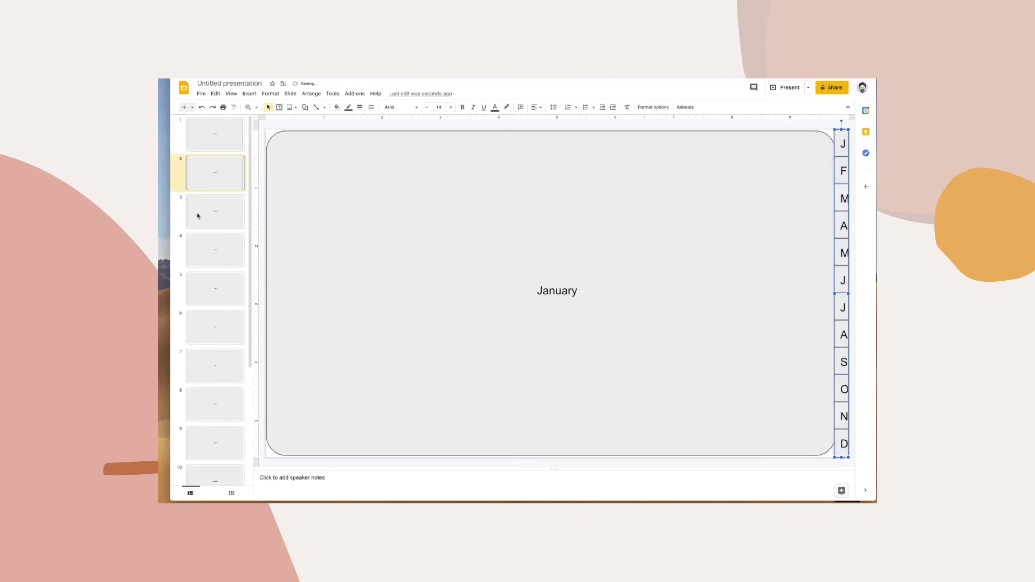
pyautogui.click(488, 213)
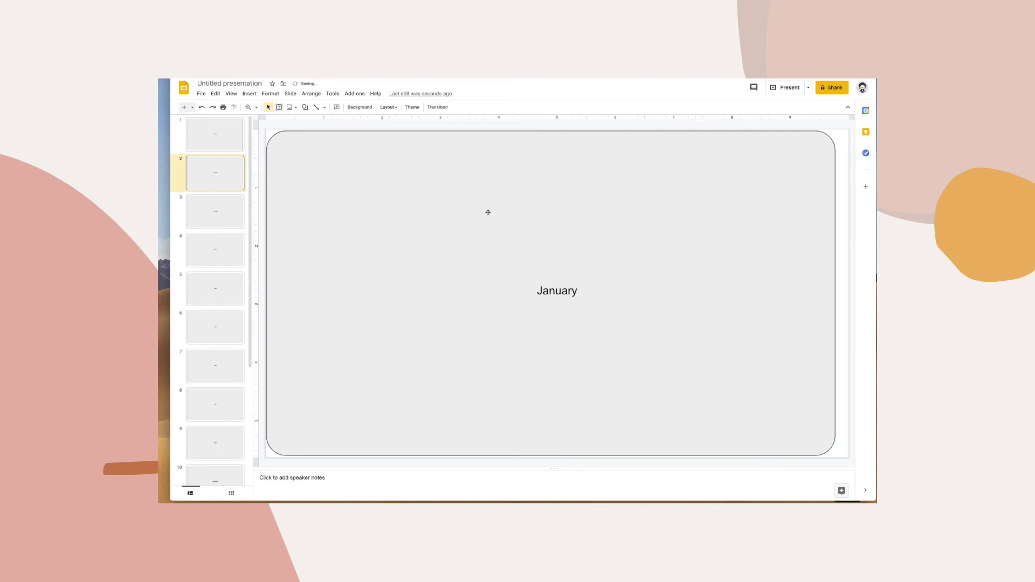
pyautogui.click(218, 149)
pyautogui.click(791, 234)
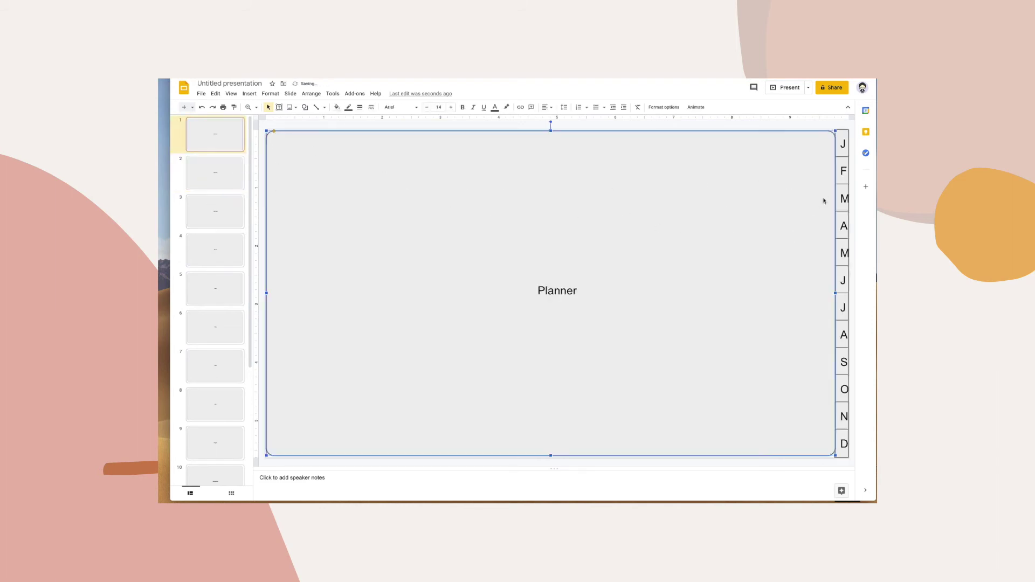
pyautogui.click(792, 215)
pyautogui.keyDown('shift'); pyautogui.click(649, 306); pyautogui.keyUp('shift')
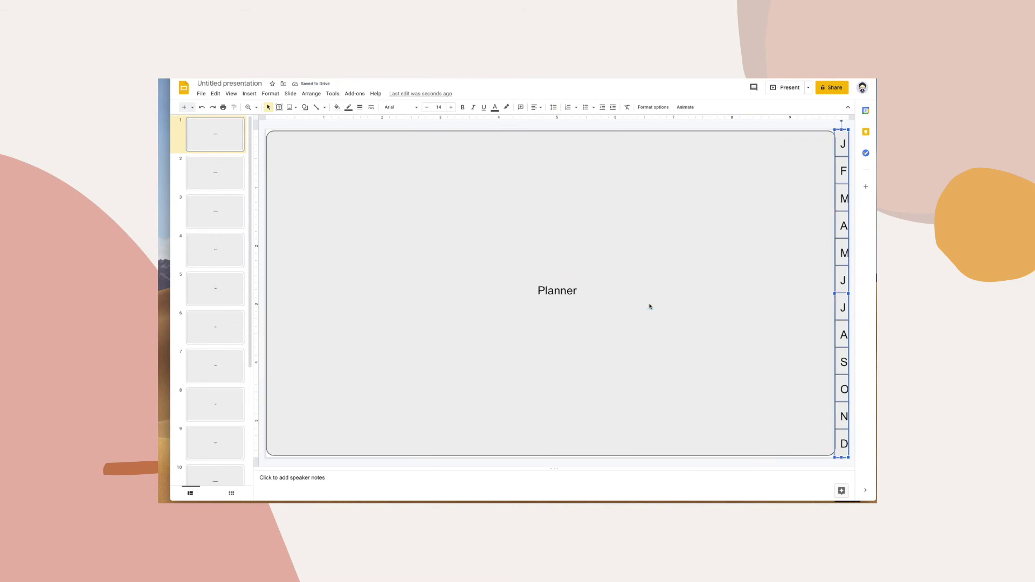
# Step: Paste the linked tab column onto the January, February, March, May and July slides
pyautogui.click(233, 183)
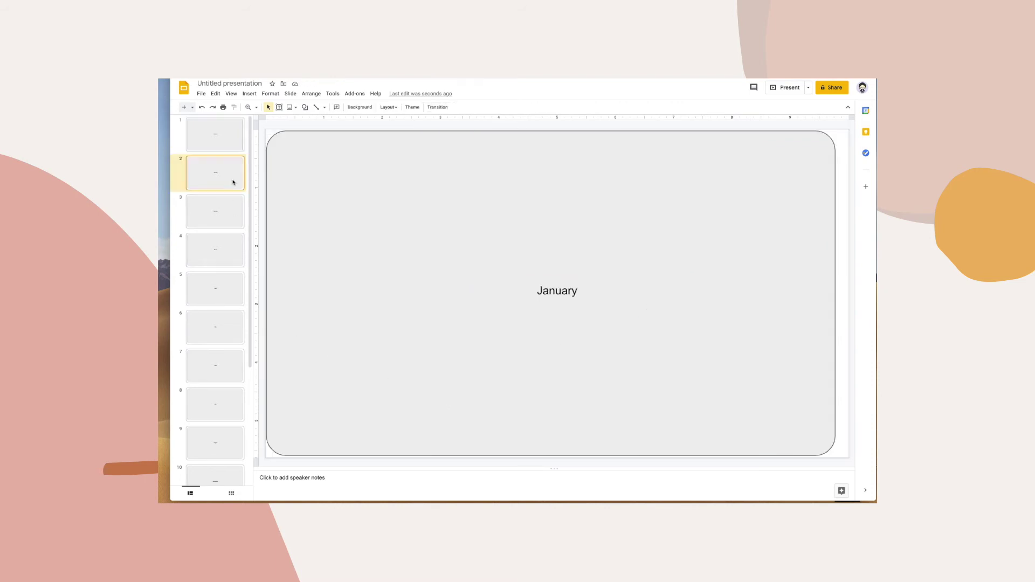
pyautogui.hotkey('ctrl', 'v')
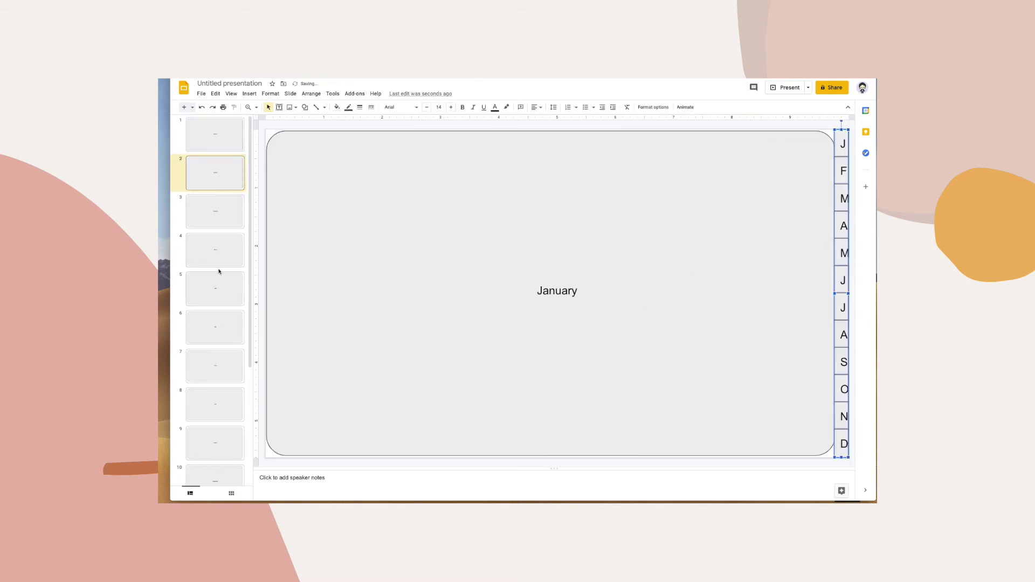
pyautogui.click(230, 227)
pyautogui.hotkey('ctrl', 'v')
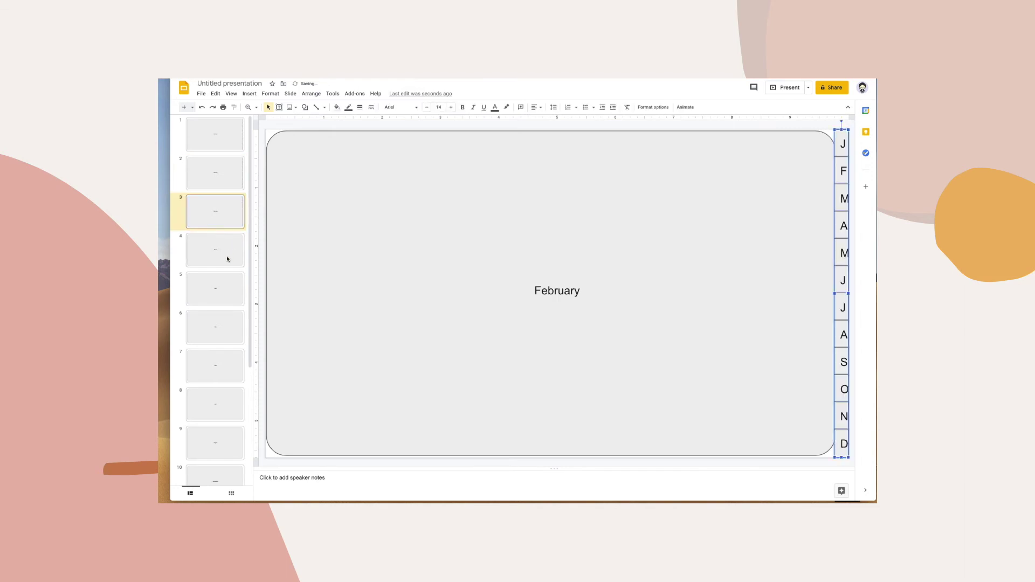
pyautogui.click(227, 259)
pyautogui.hotkey('ctrl', 'v')
pyautogui.click(222, 296)
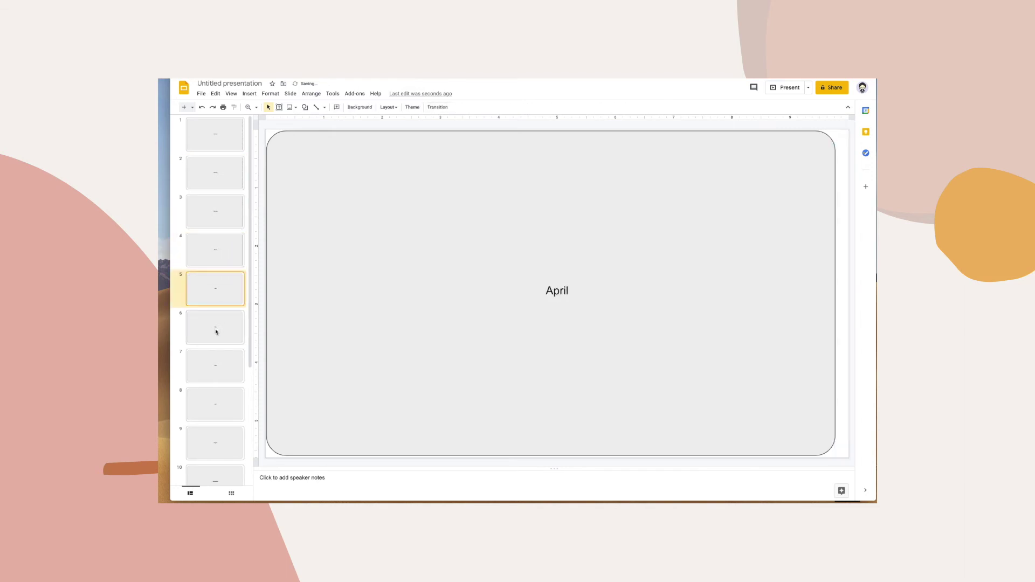
pyautogui.click(216, 332)
pyautogui.hotkey('ctrl', 'v')
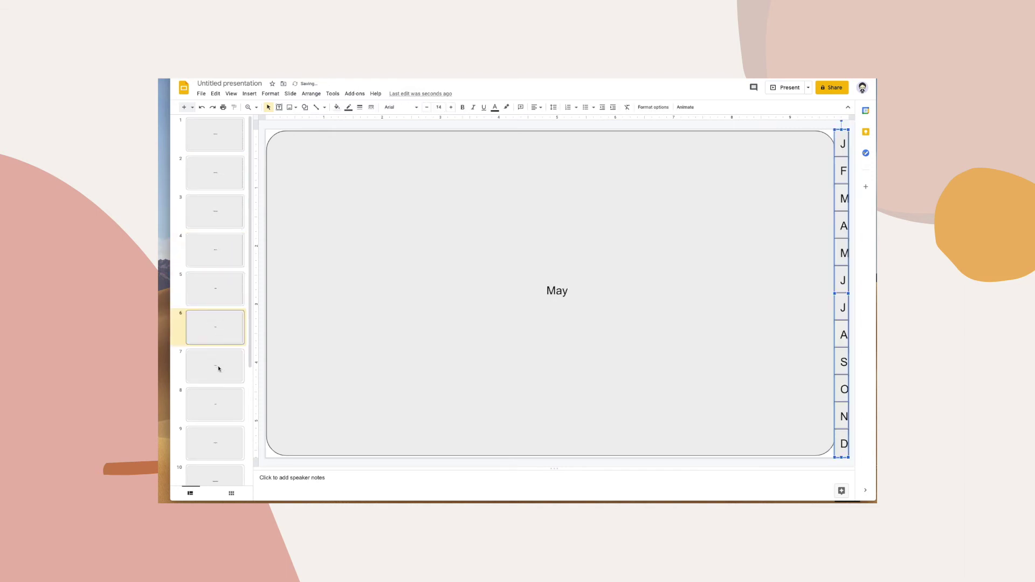
pyautogui.click(218, 366)
pyautogui.click(224, 413)
pyautogui.hotkey('ctrl', 'v')
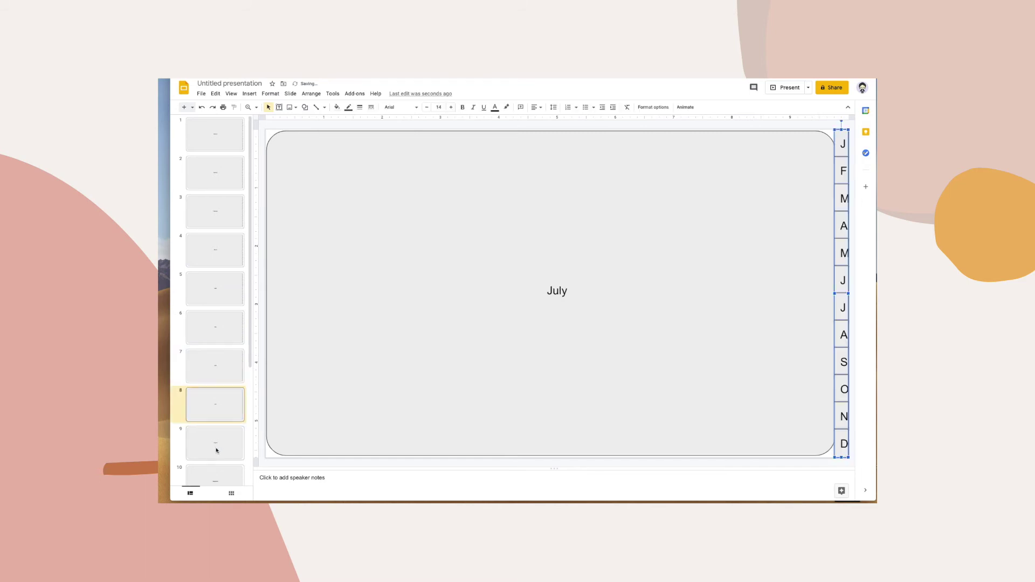
# Step: Paste the tab column onto August, October, the later months and the Notes slide
pyautogui.click(217, 451)
pyautogui.hotkey('ctrl', 'v')
pyautogui.click(233, 408)
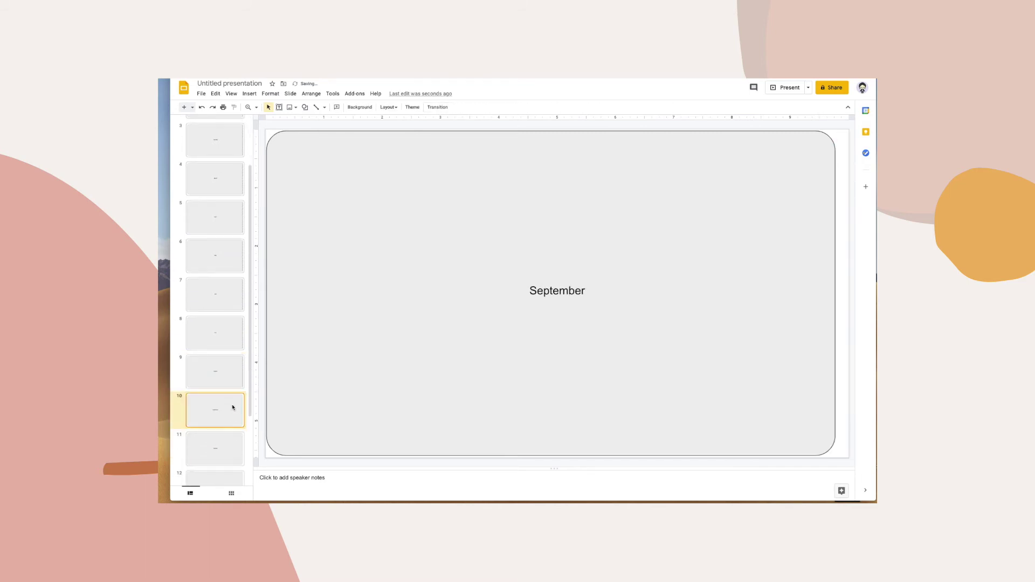
pyautogui.click(231, 448)
pyautogui.hotkey('ctrl', 'v')
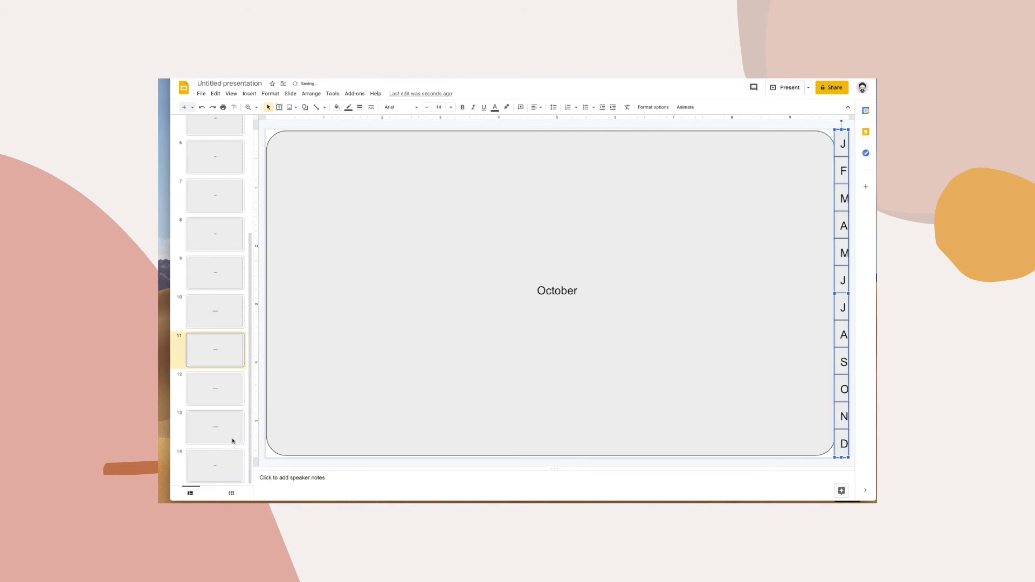
pyautogui.click(234, 394)
pyautogui.hotkey('ctrl', 'v')
pyautogui.click(227, 426)
pyautogui.click(229, 463)
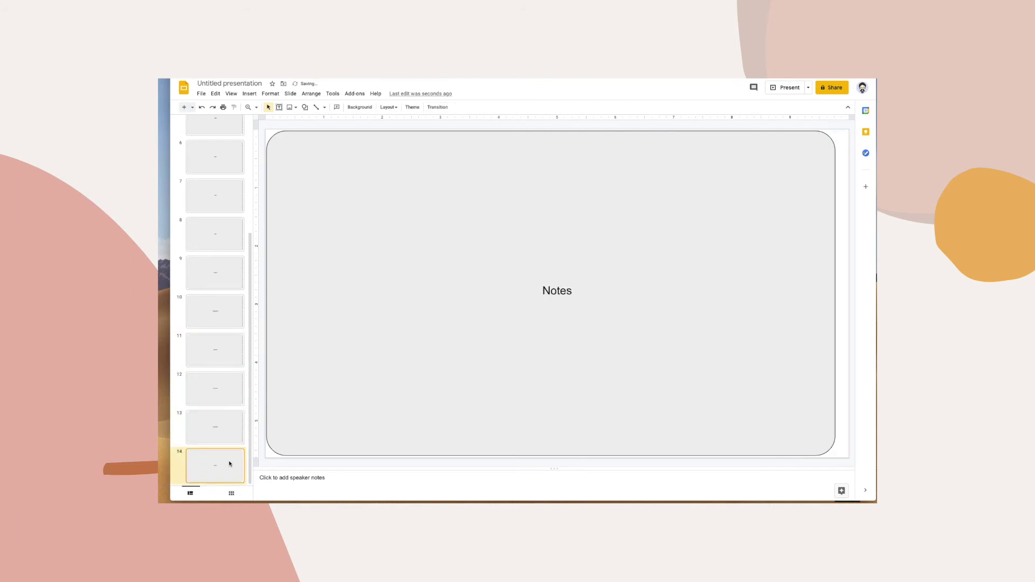
pyautogui.hotkey('ctrl', 'v')
# Step: Step back through the slides to check the pasted tabs on February and January
pyautogui.press('Up')
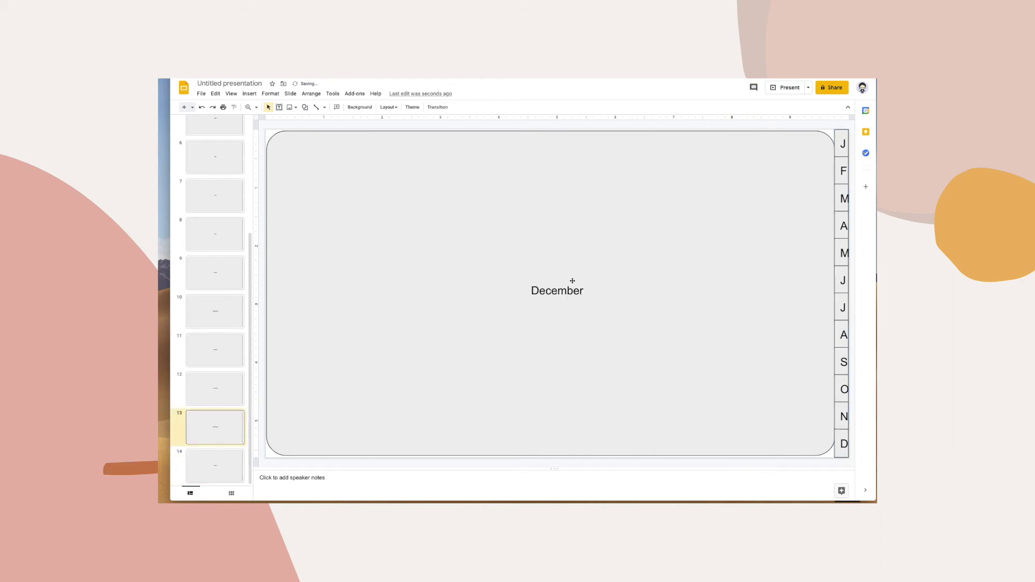
pyautogui.press('Up')
pyautogui.scroll(5, 250, 167)
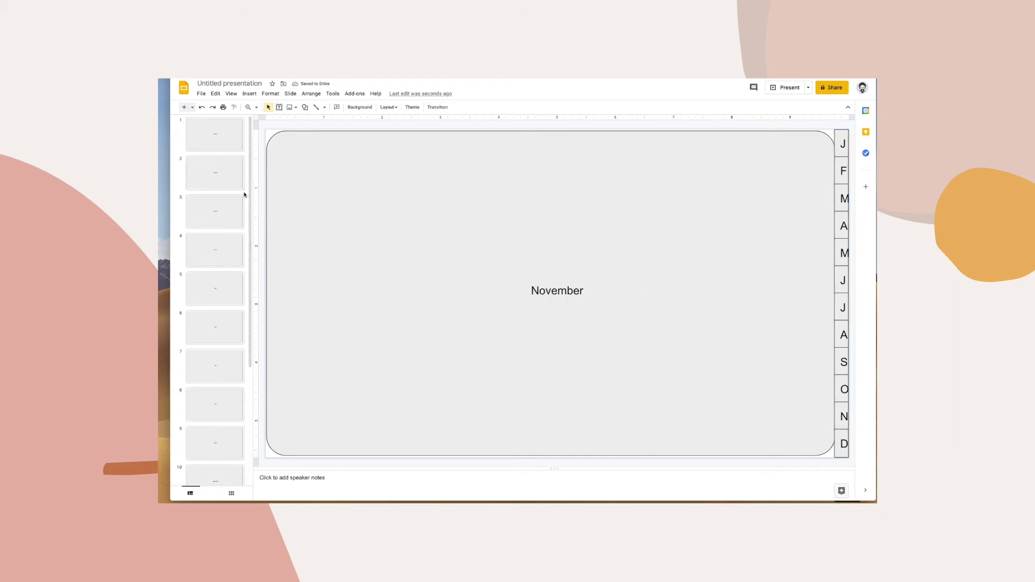
pyautogui.click(226, 206)
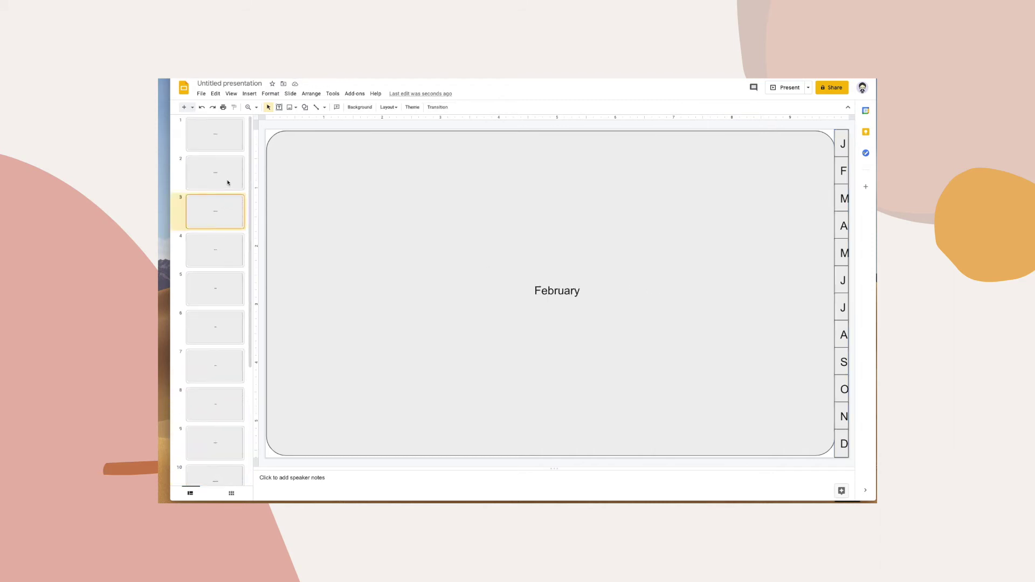
pyautogui.click(228, 178)
# Step: Insert a new blank slide after the January slide
pyautogui.rightClick(229, 179)
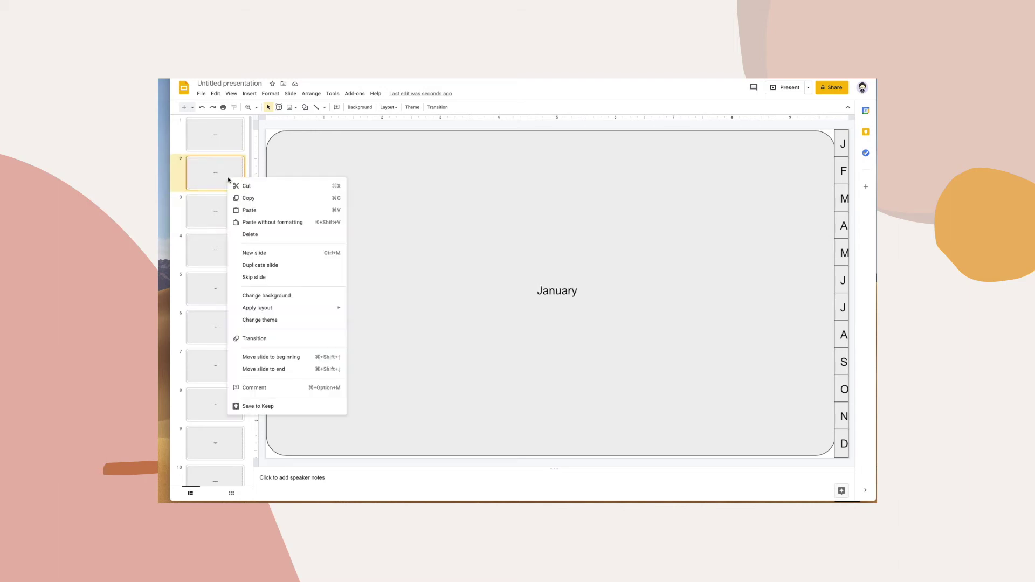
pyautogui.click(261, 254)
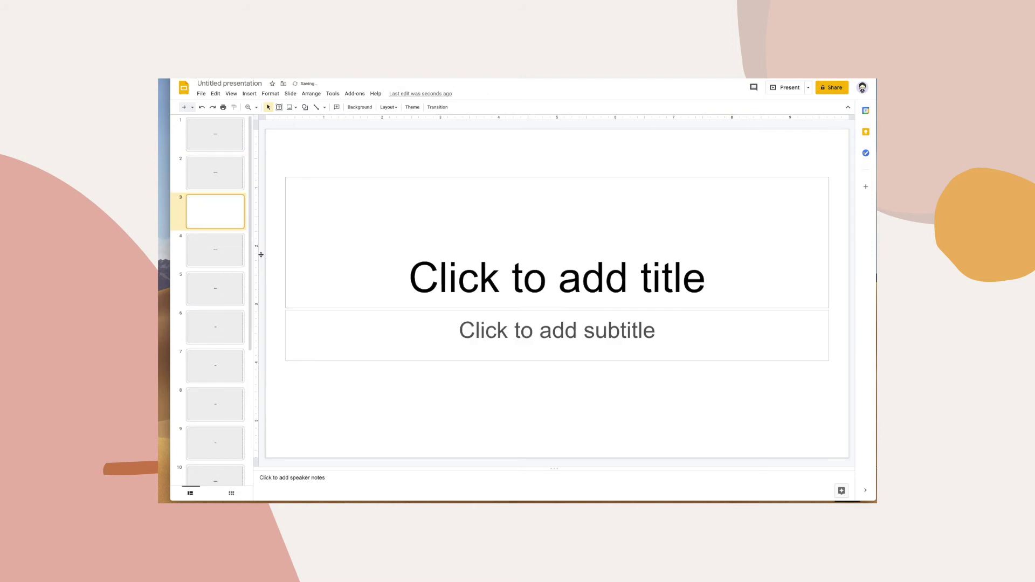
pyautogui.click(233, 136)
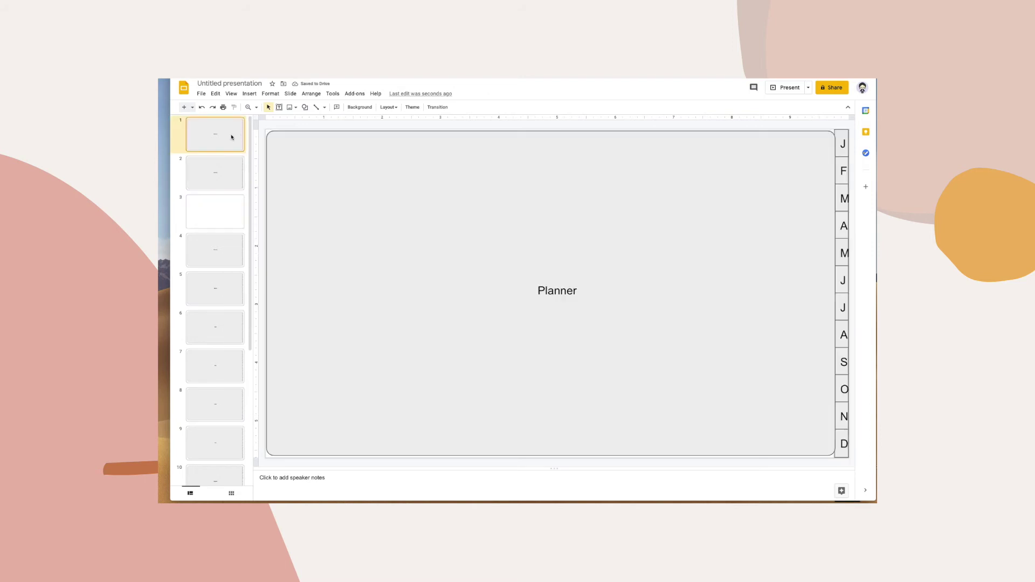
pyautogui.click(212, 248)
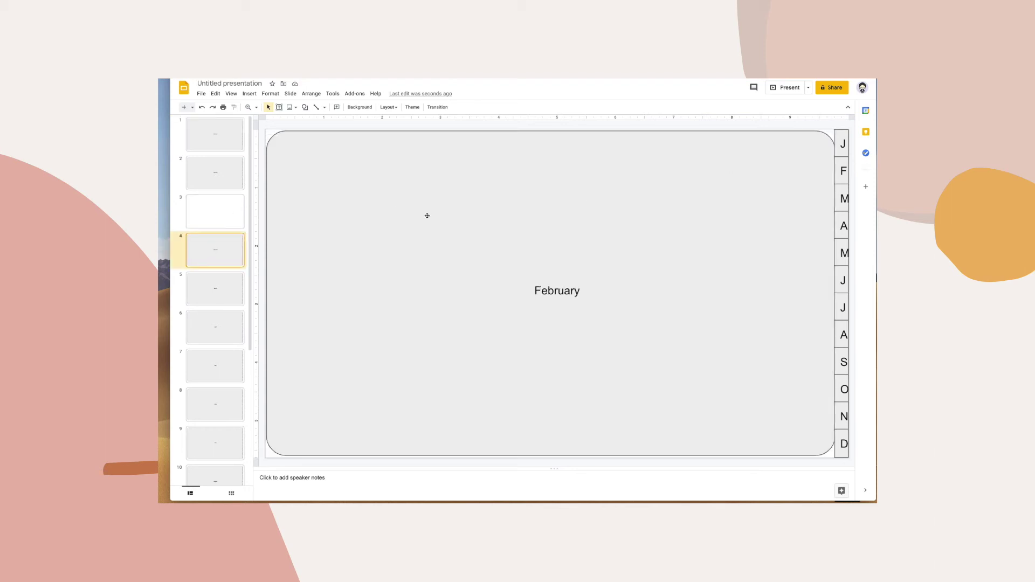
# Step: Begin adding a link to the F month tab, then cancel the link box
pyautogui.click(845, 178)
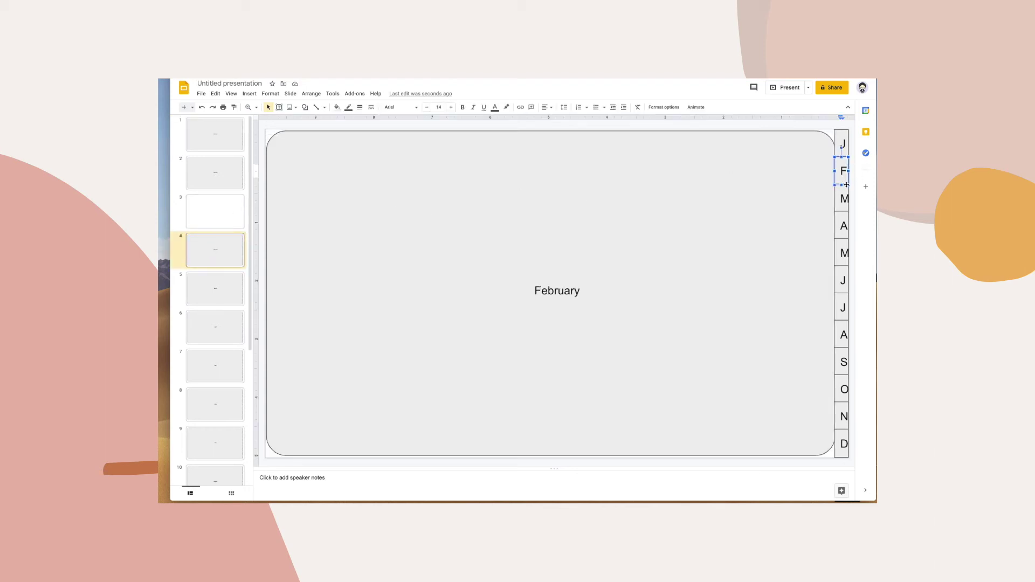
pyautogui.rightClick(845, 185)
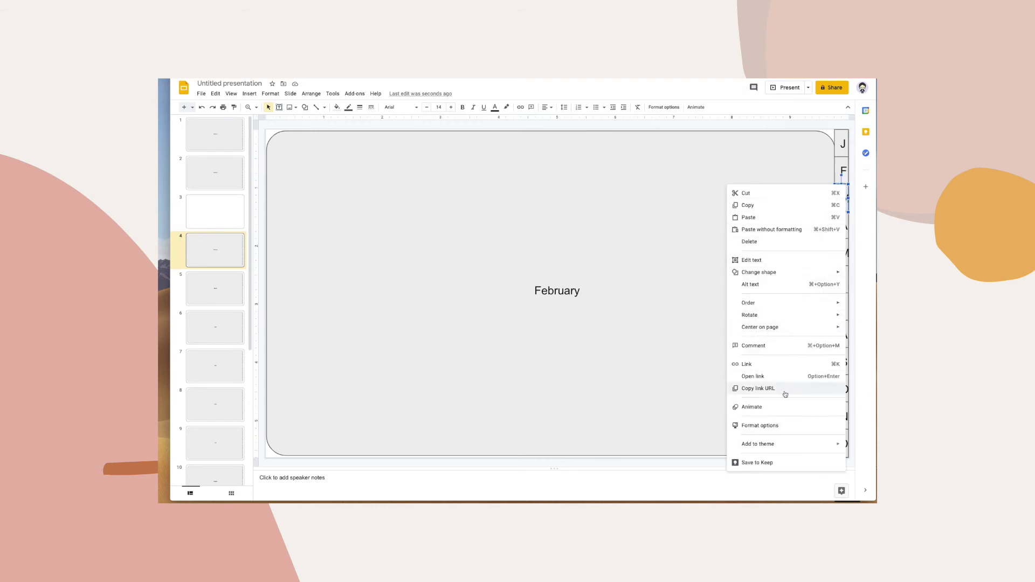
pyautogui.click(787, 364)
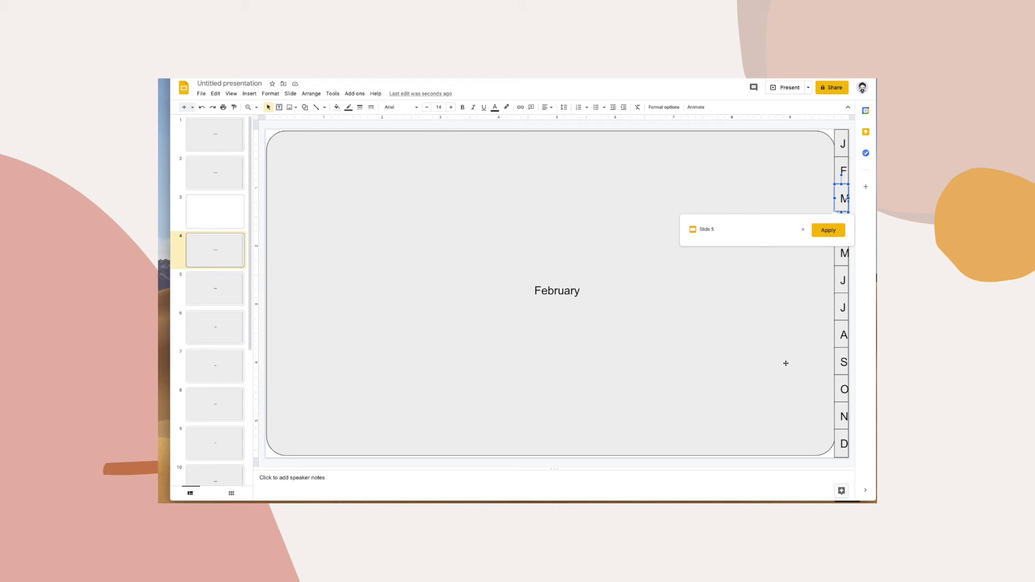
pyautogui.press('Escape')
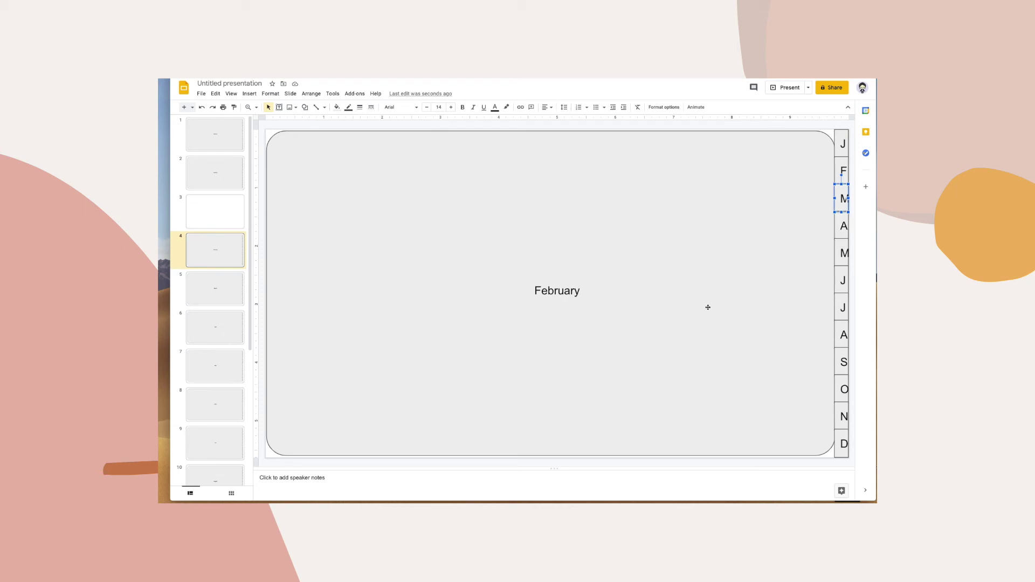
# Step: Add blank slides after the February and March slides
pyautogui.click(220, 204)
pyautogui.click(231, 257)
pyautogui.rightClick(231, 258)
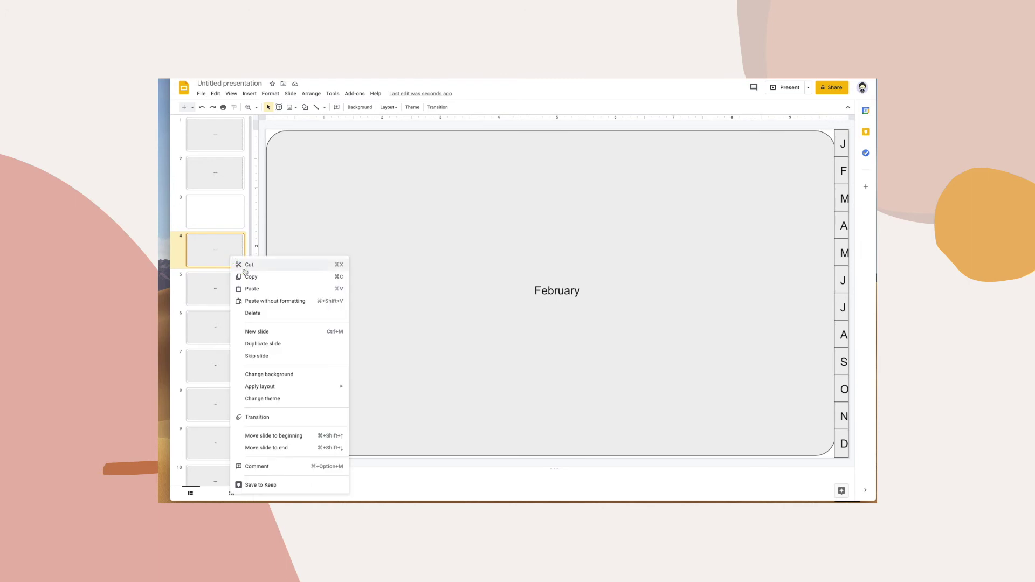
pyautogui.click(263, 328)
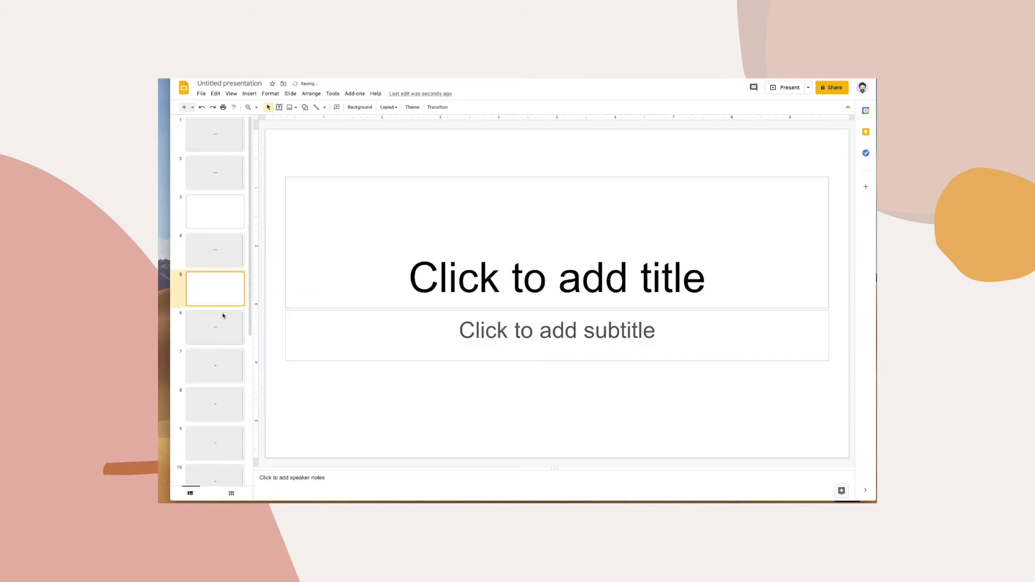
pyautogui.click(230, 327)
pyautogui.rightClick(231, 327)
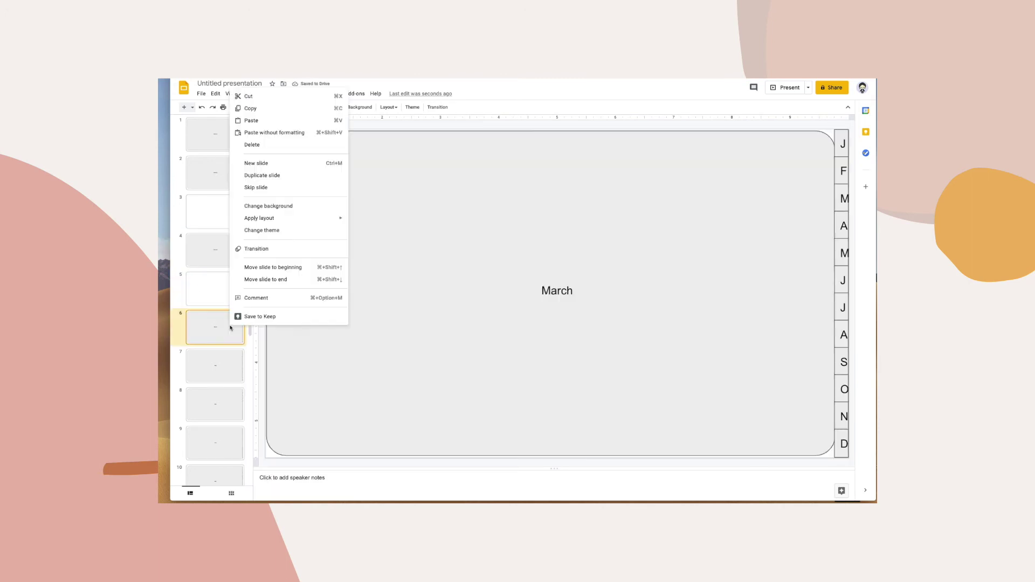
pyautogui.click(277, 165)
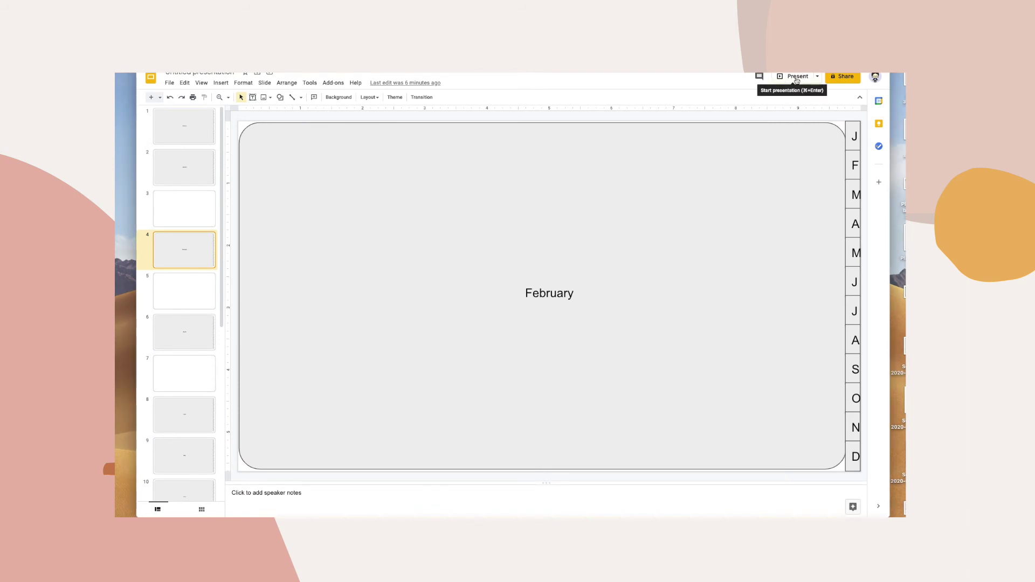
# Step: Present the deck and click the May through December tabs to confirm each link
pyautogui.click(817, 77)
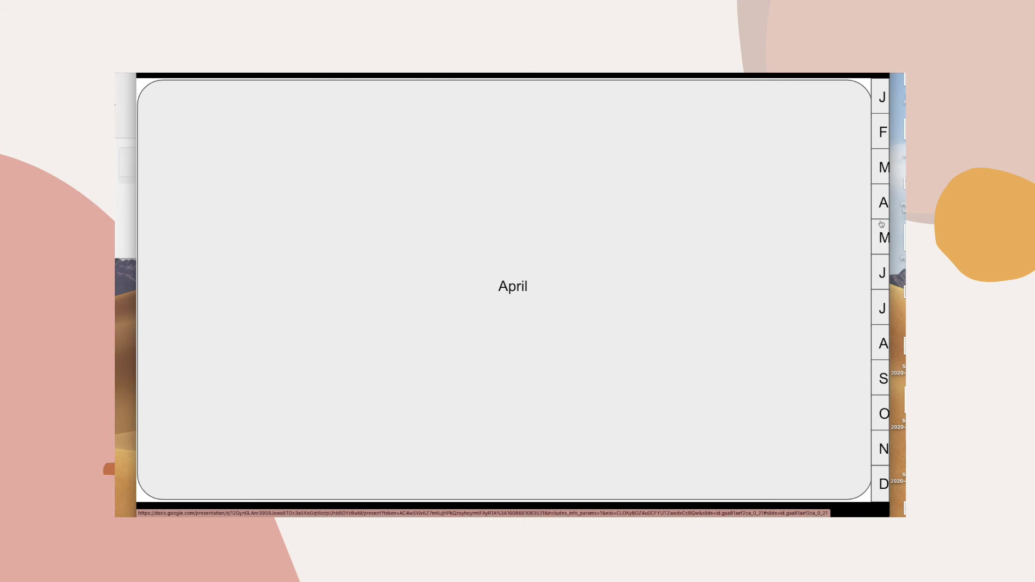
pyautogui.click(881, 238)
pyautogui.click(883, 278)
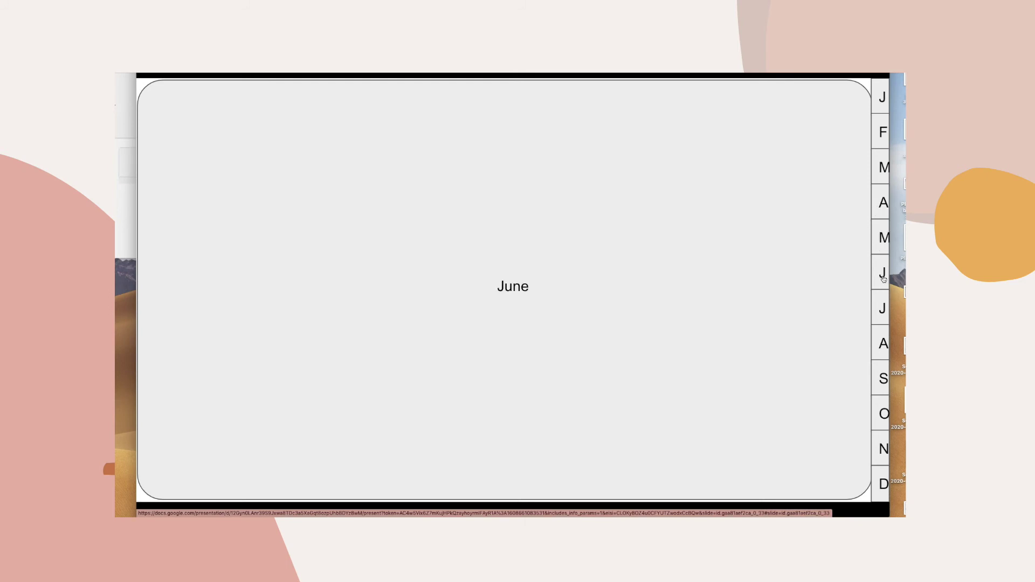
pyautogui.click(882, 310)
pyautogui.click(883, 345)
pyautogui.click(883, 381)
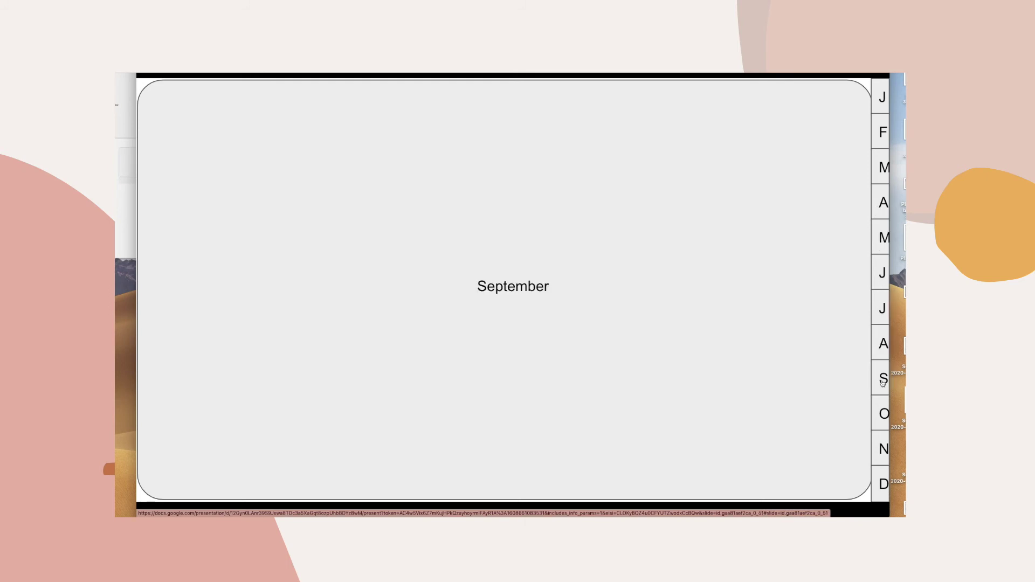
pyautogui.click(882, 419)
pyautogui.click(883, 448)
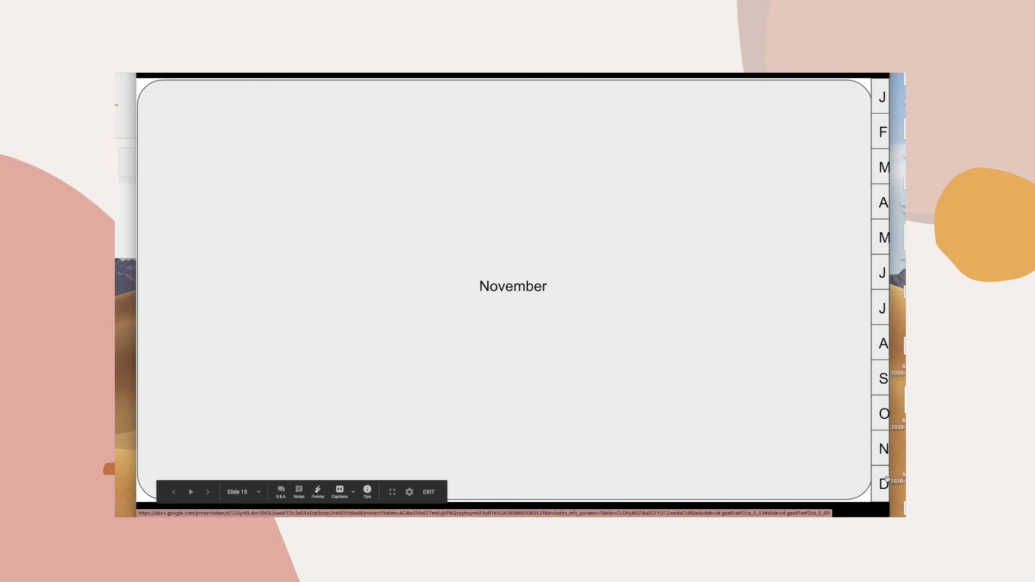
pyautogui.click(884, 482)
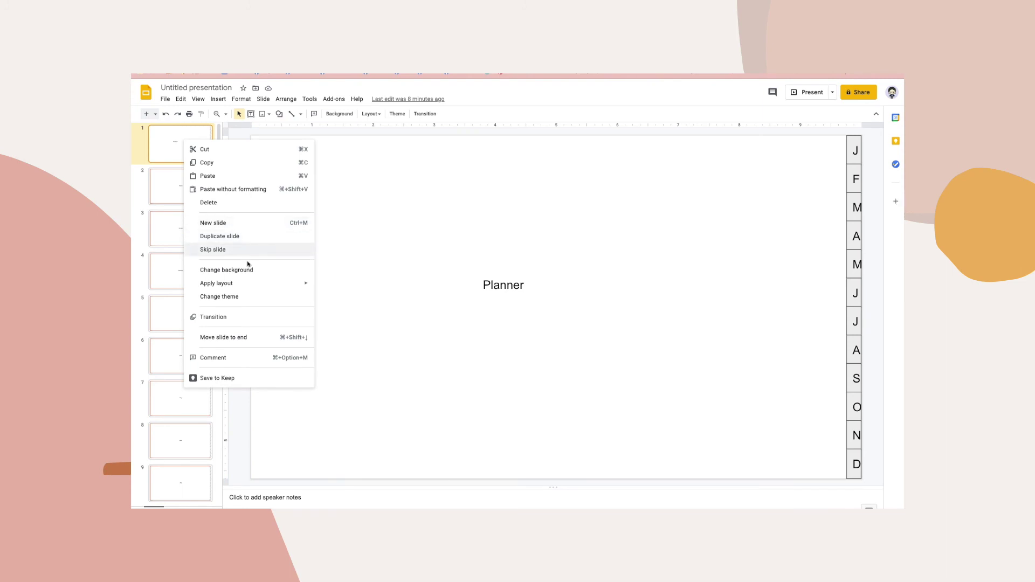
# Step: Choose 2.png from the weekly planner (2) folder as slide 1's background image
pyautogui.click(249, 268)
pyautogui.click(567, 302)
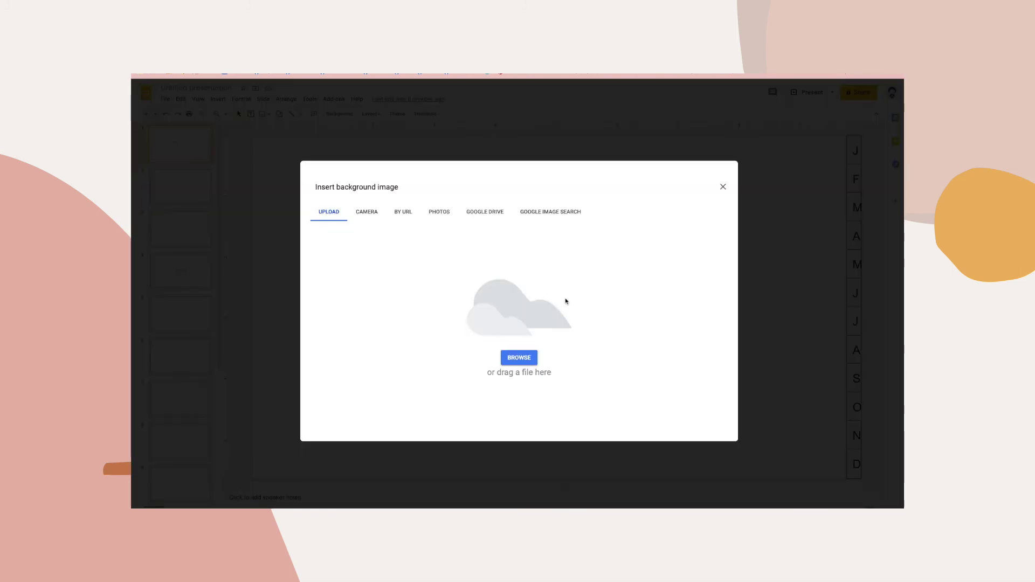
pyautogui.click(527, 358)
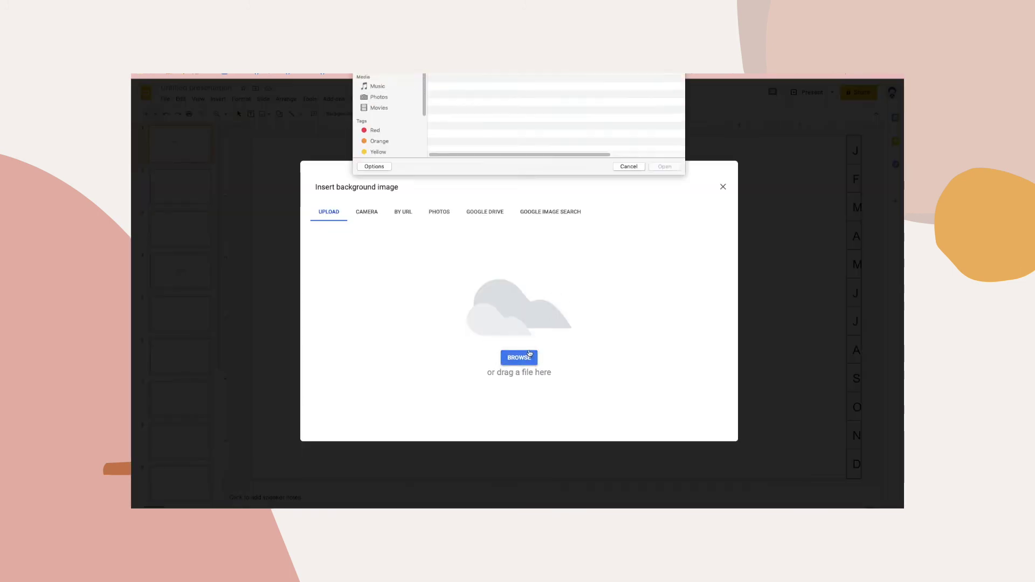
pyautogui.click(477, 96)
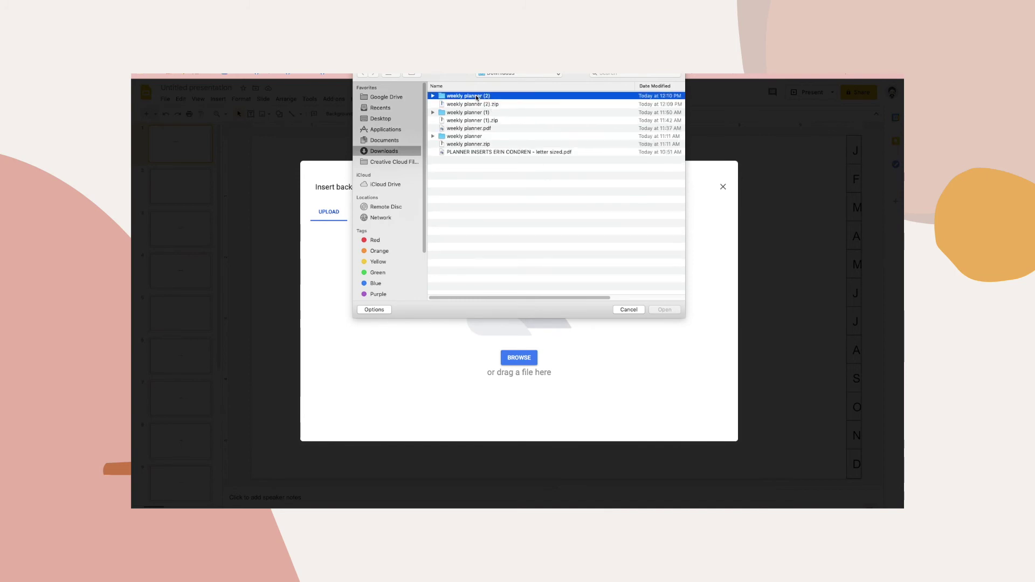
pyautogui.doubleClick(477, 96)
pyautogui.click(454, 104)
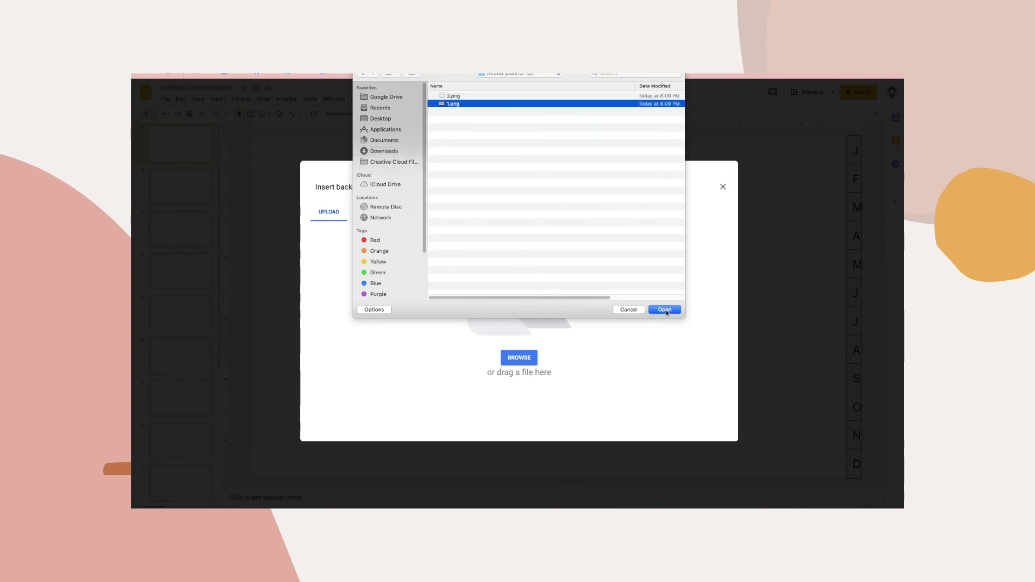
pyautogui.click(496, 96)
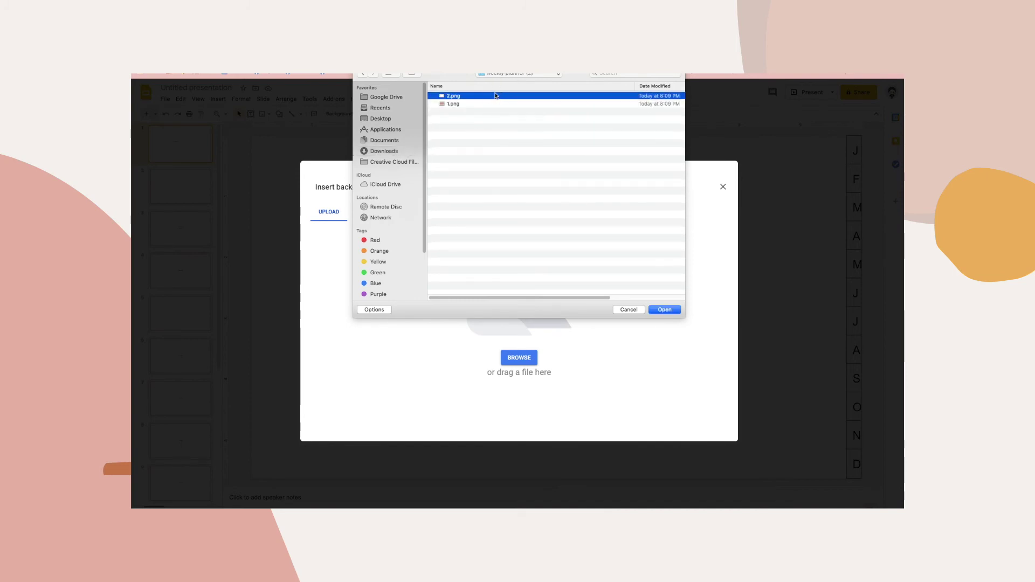
pyautogui.click(664, 309)
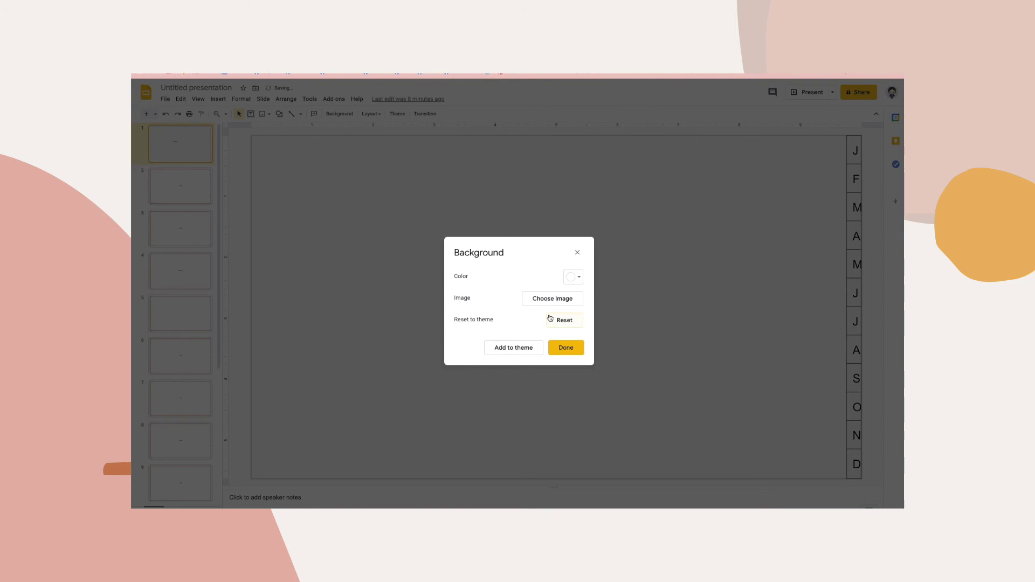
# Step: Apply the brown-striped planner image as the background on every slide
pyautogui.click(575, 352)
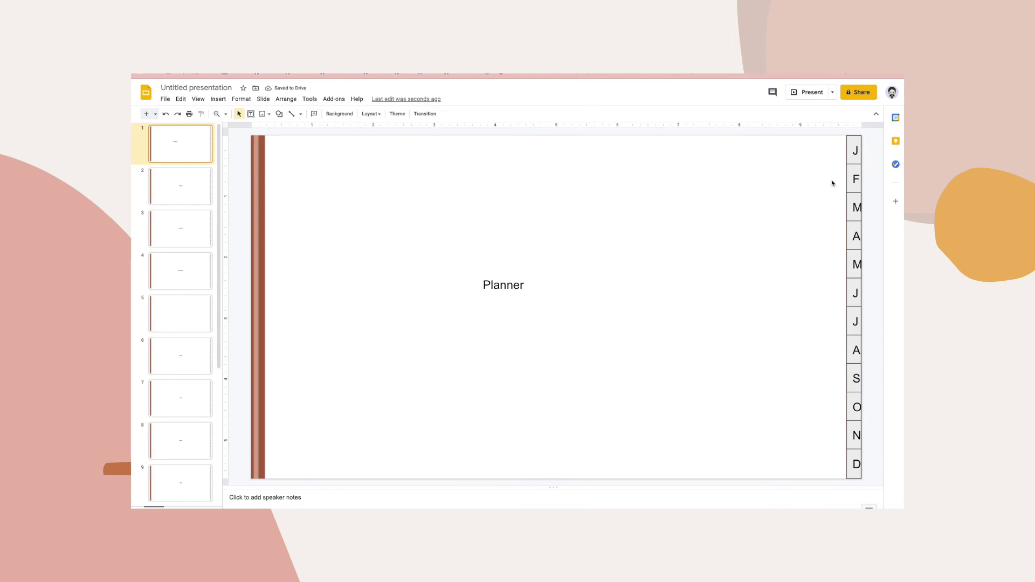
pyautogui.rightClick(193, 158)
pyautogui.moveTo(226, 299)
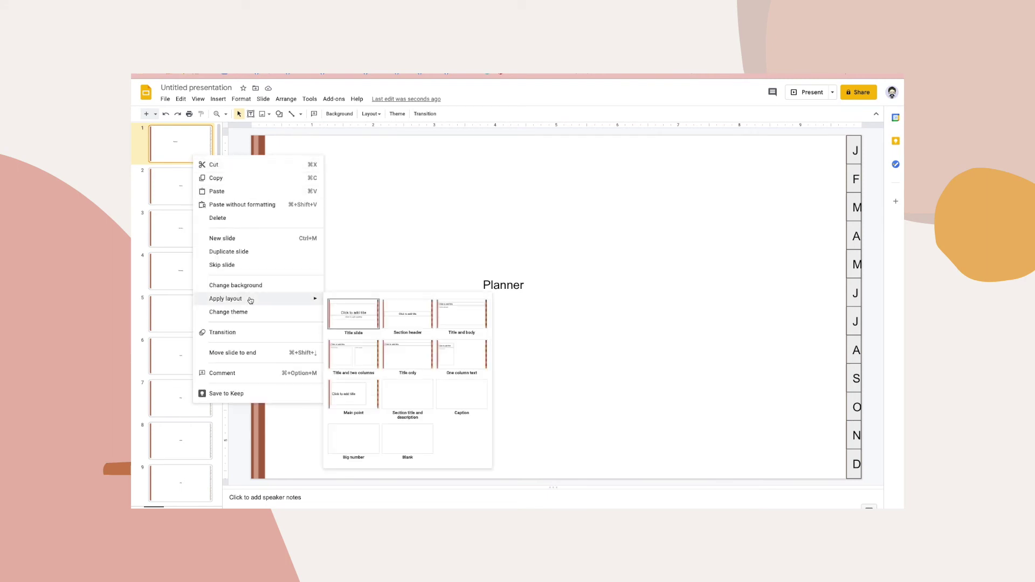
pyautogui.click(709, 152)
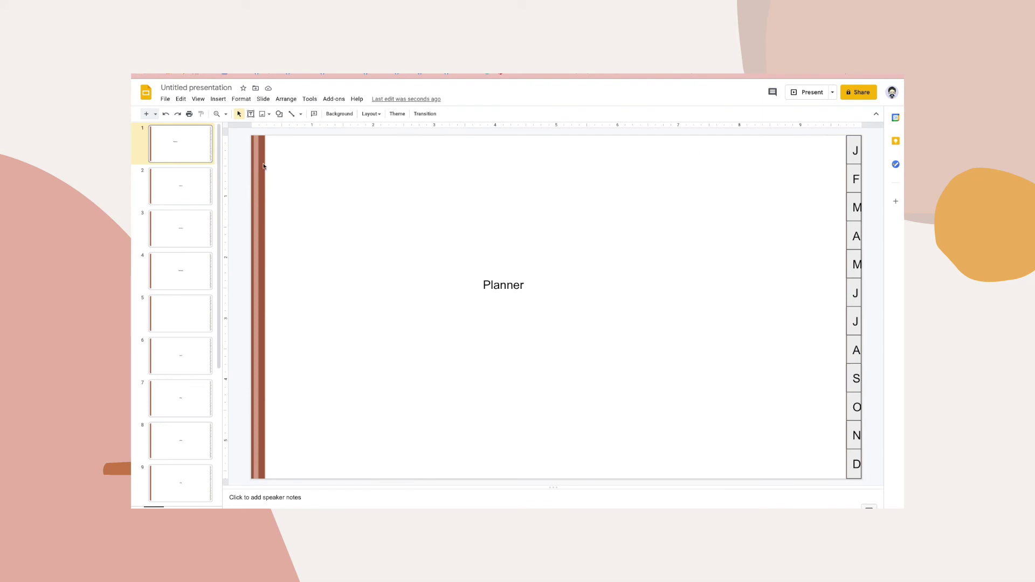
# Step: Set 1.png, the brown 2021 PLANNER cover image, as slide 1's background
pyautogui.rightClick(194, 147)
pyautogui.moveTo(228, 290)
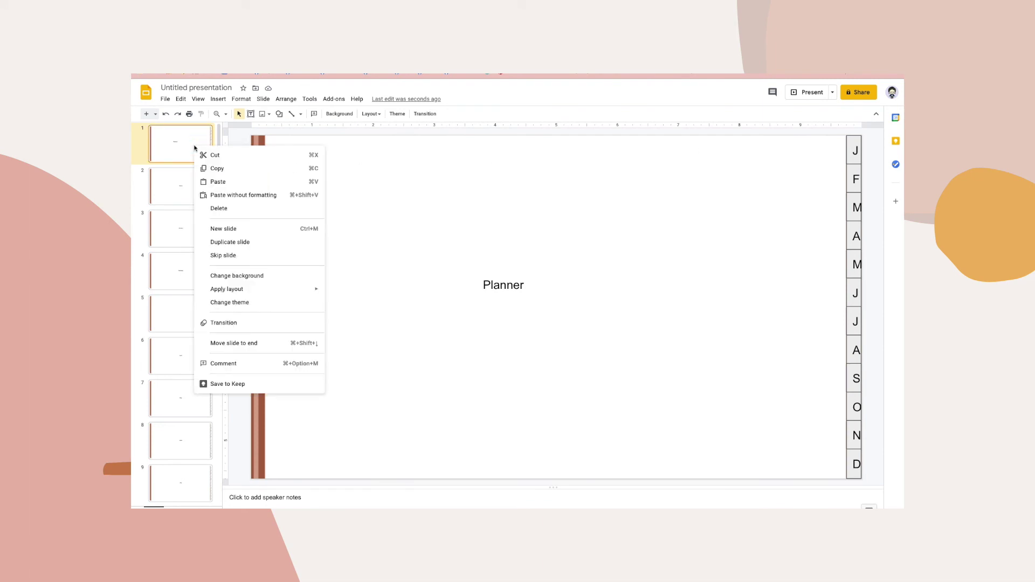
pyautogui.click(262, 276)
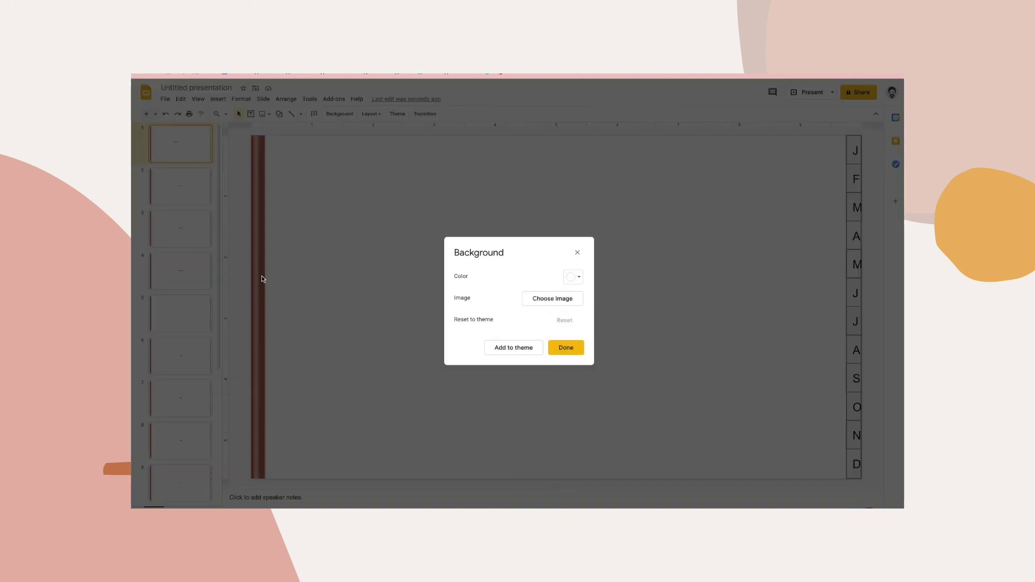
pyautogui.click(551, 297)
pyautogui.click(525, 359)
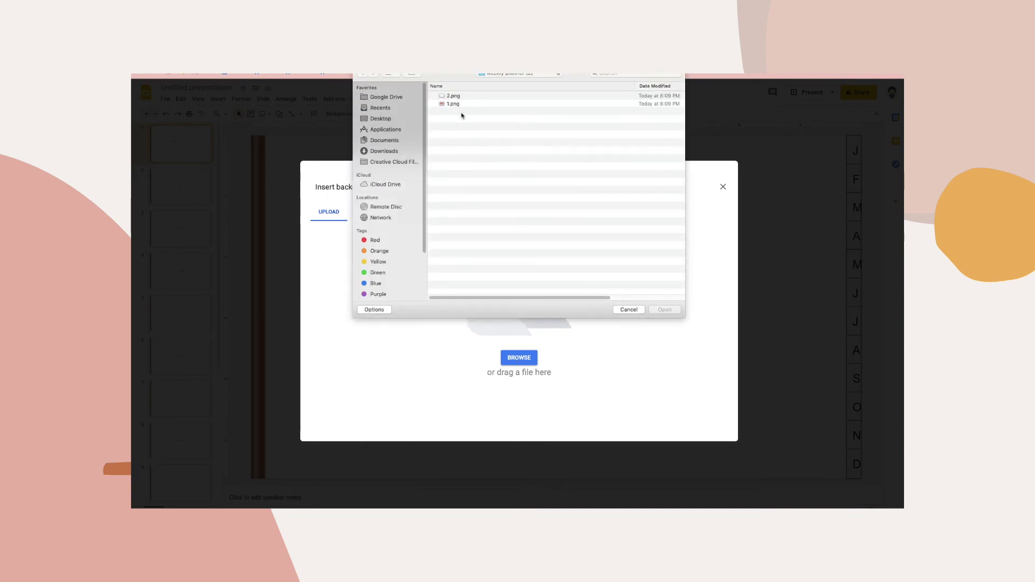
pyautogui.click(454, 95)
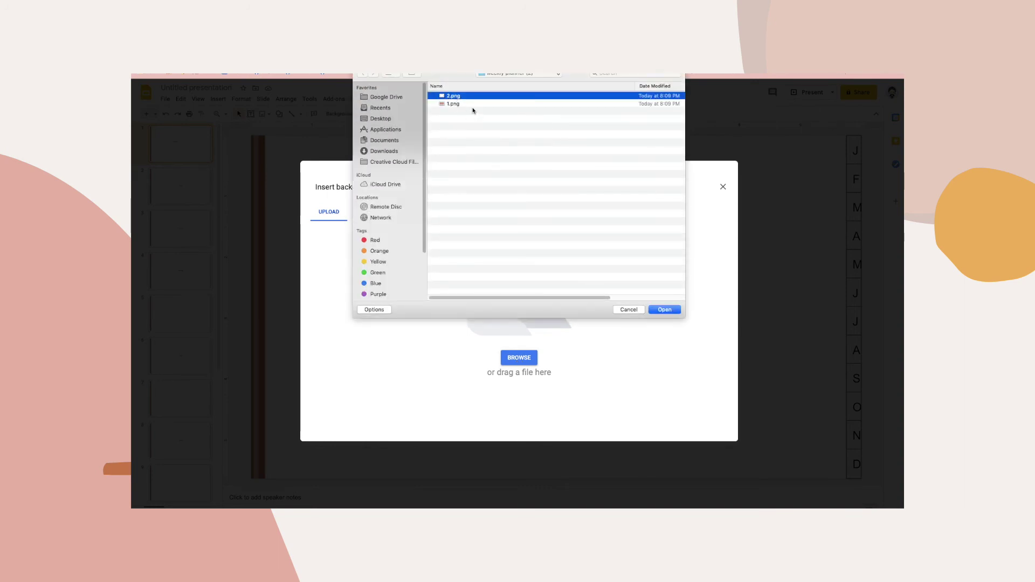
pyautogui.click(667, 308)
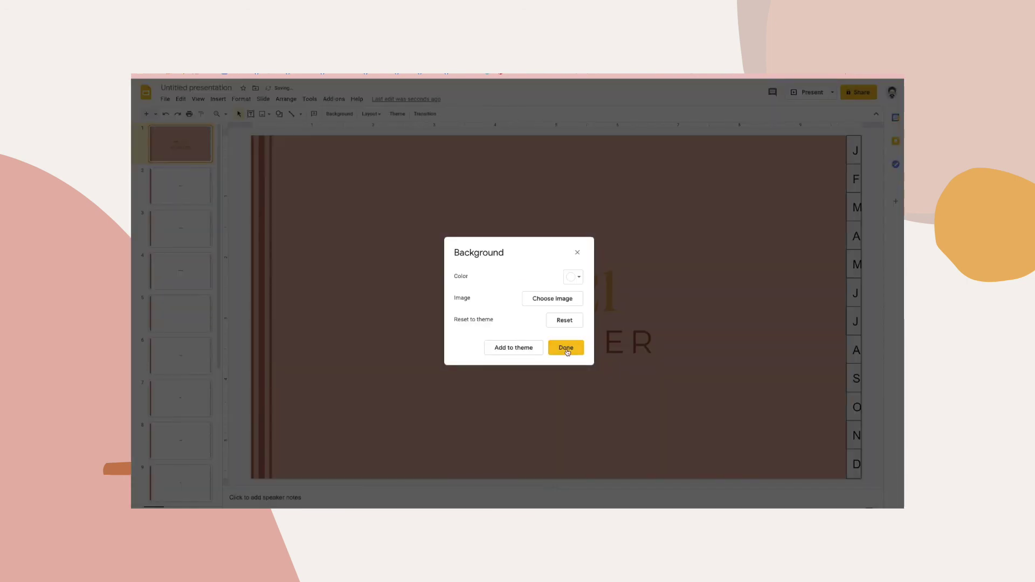
pyautogui.click(567, 351)
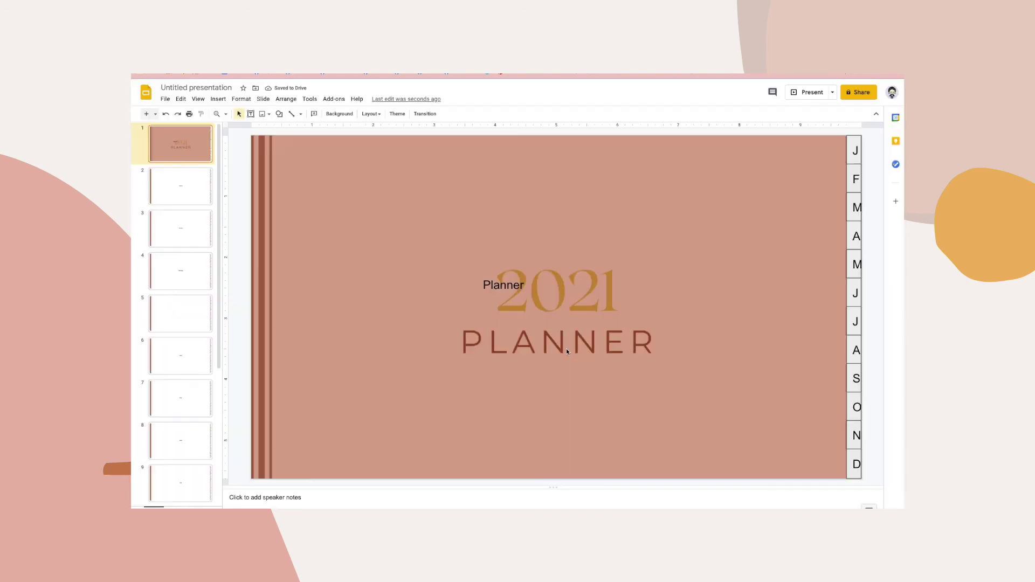
pyautogui.click(520, 281)
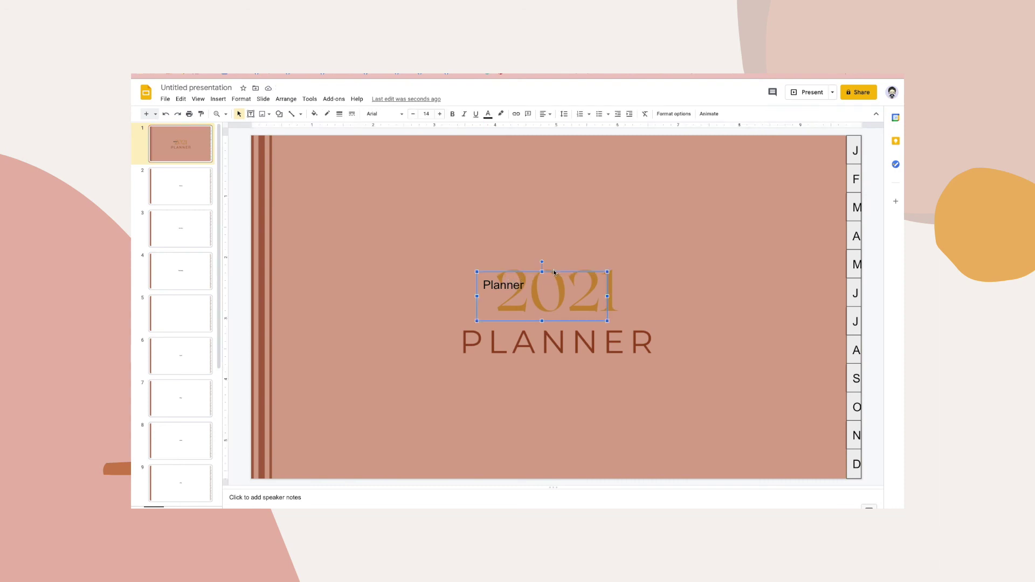
# Step: Delete the Planner text box and make the month tabs' fill and border transparent
pyautogui.press('Delete')
pyautogui.moveTo(821, 142); pyautogui.dragTo(872, 474)
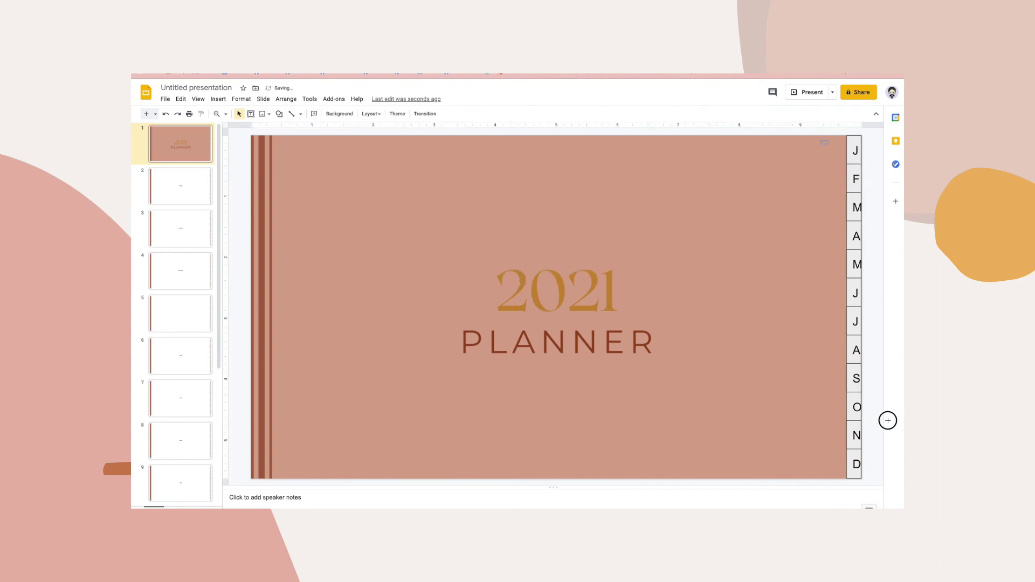
pyautogui.moveTo(872, 475); pyautogui.dragTo(872, 475)
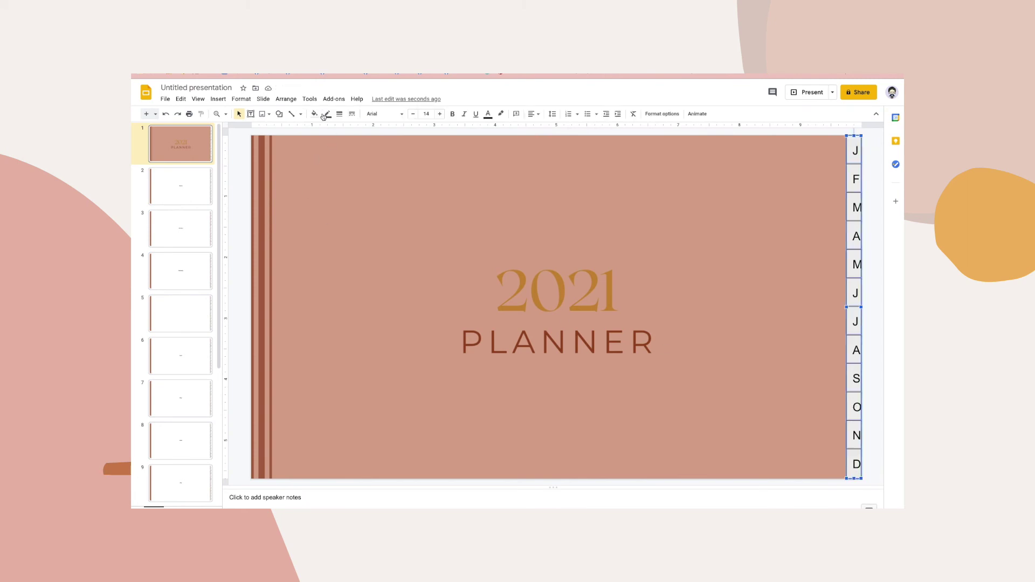
pyautogui.click(314, 114)
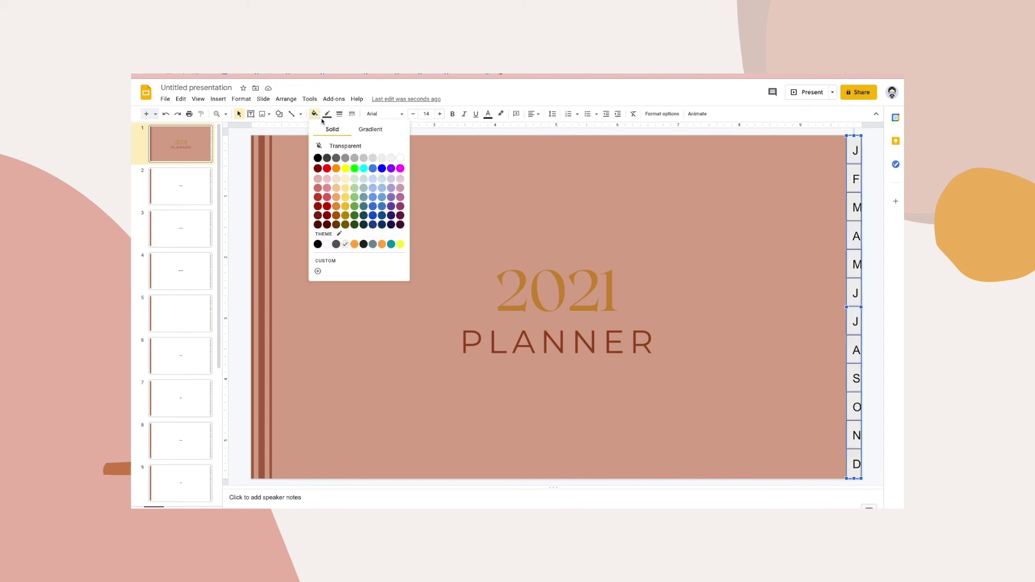
pyautogui.click(345, 145)
pyautogui.click(326, 114)
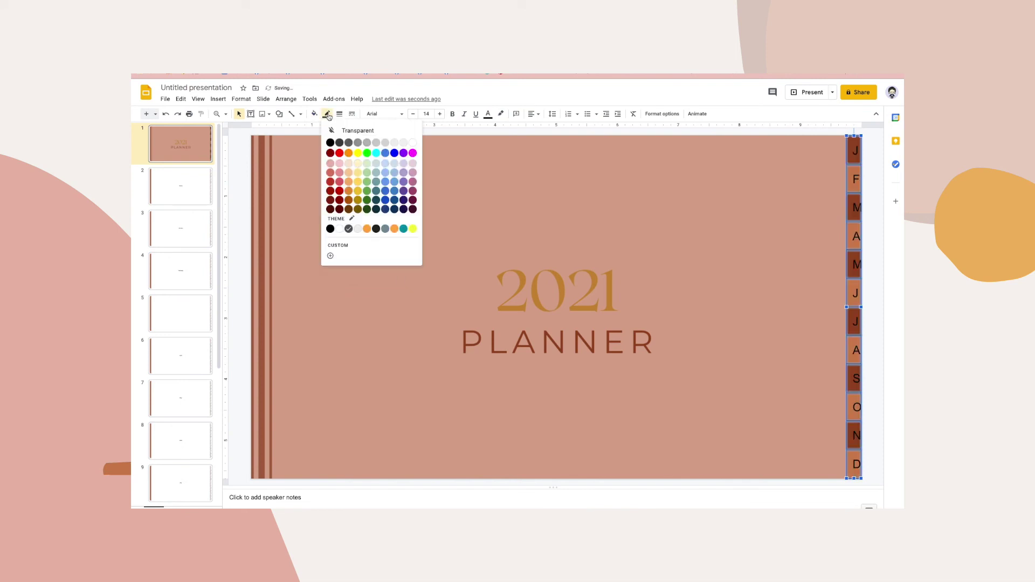
pyautogui.click(369, 132)
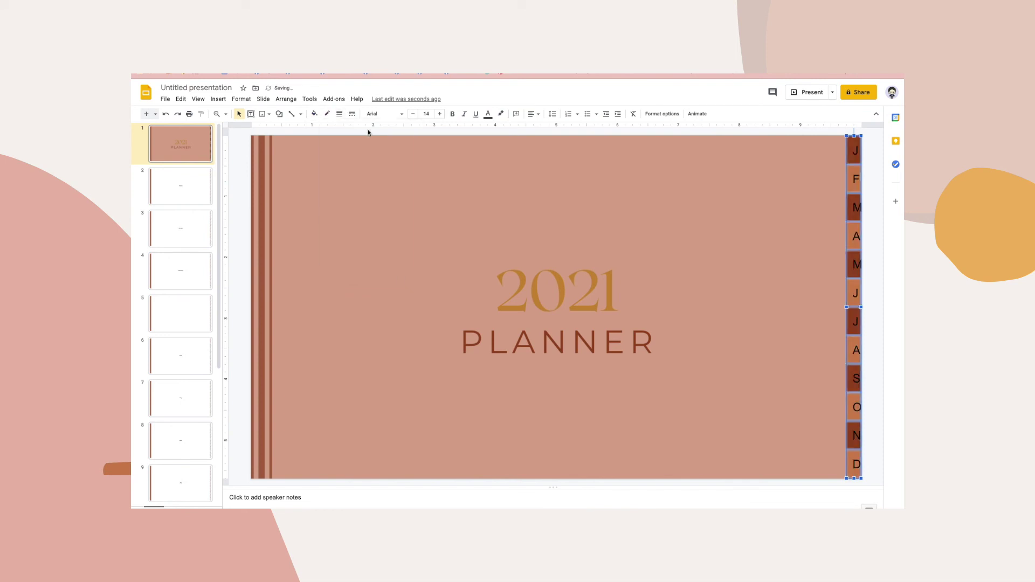
pyautogui.click(659, 214)
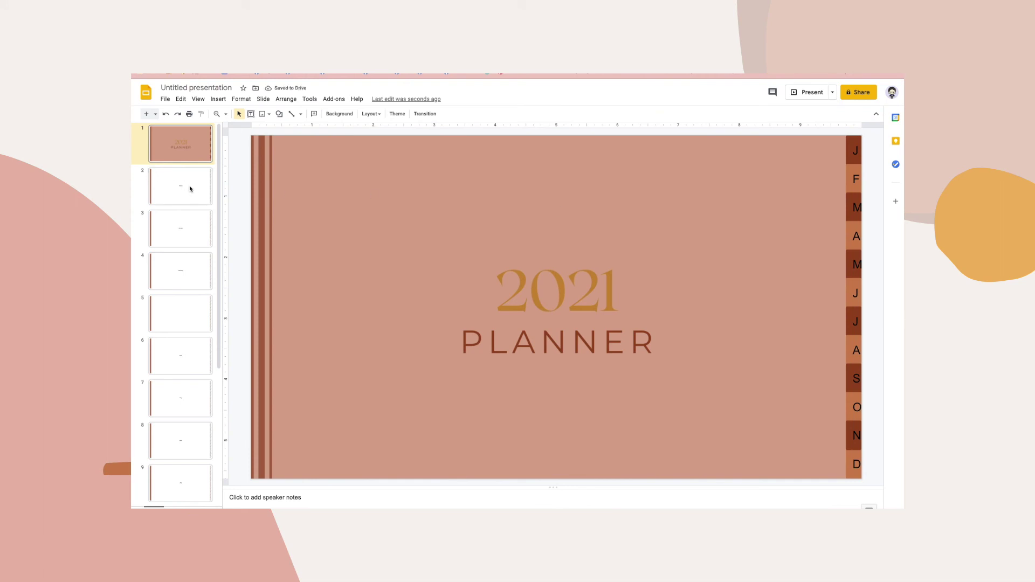
# Step: Make the July and May link boxes' fill and outline transparent
pyautogui.moveTo(831, 144); pyautogui.dragTo(872, 470)
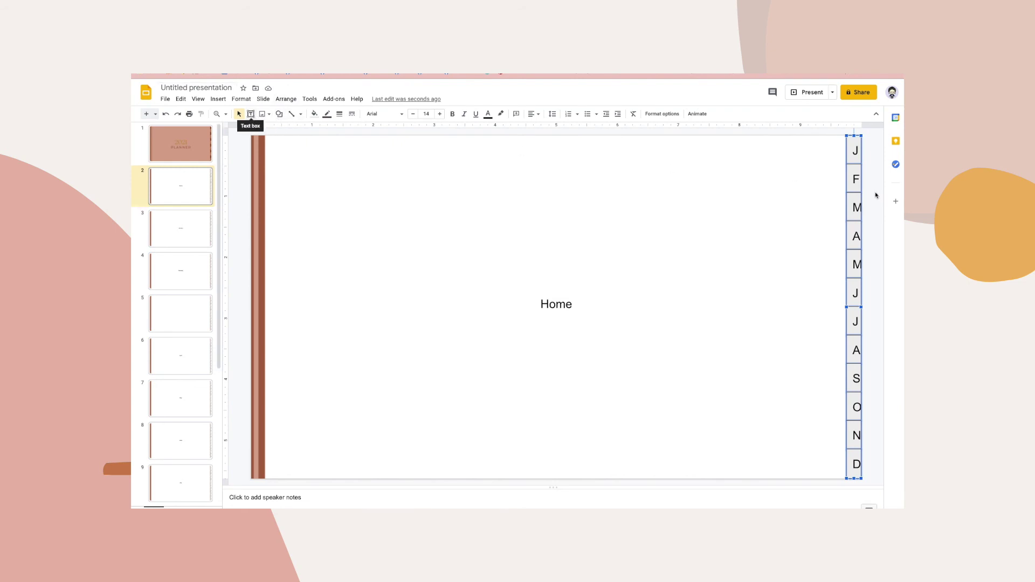
pyautogui.moveTo(834, 144); pyautogui.dragTo(858, 185)
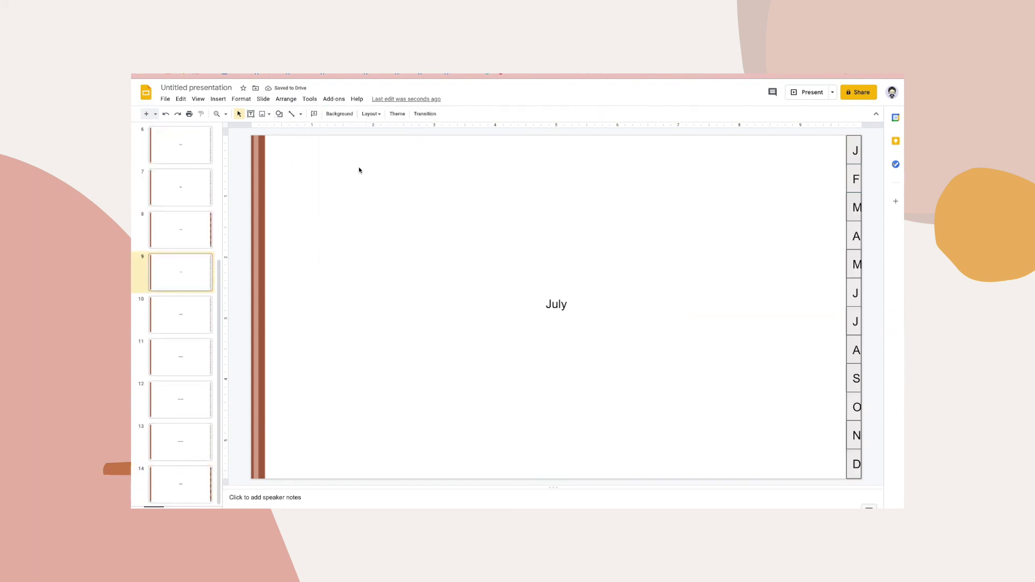
pyautogui.click(313, 114)
pyautogui.click(343, 146)
pyautogui.click(314, 114)
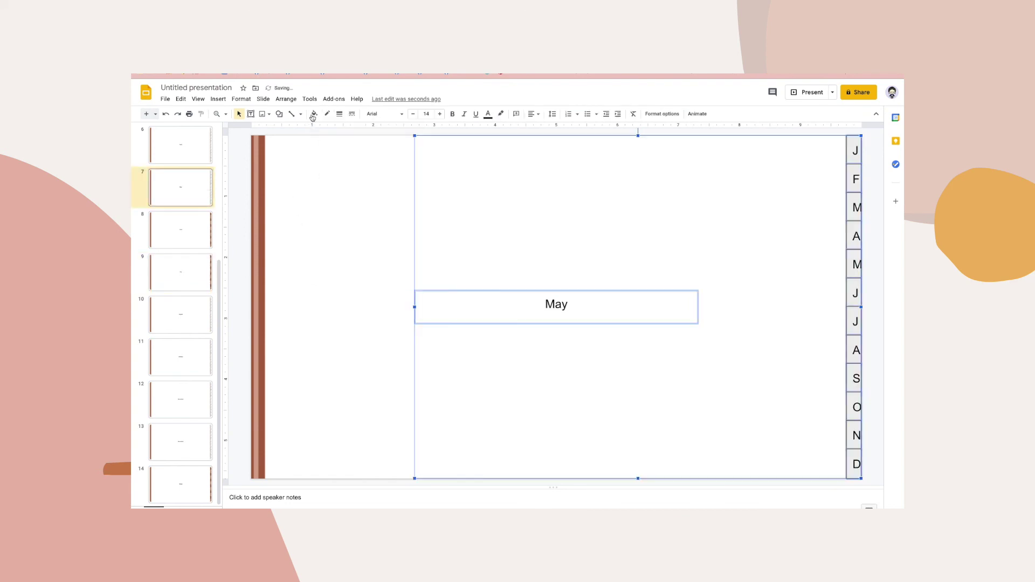
pyautogui.click(313, 113)
pyautogui.click(342, 146)
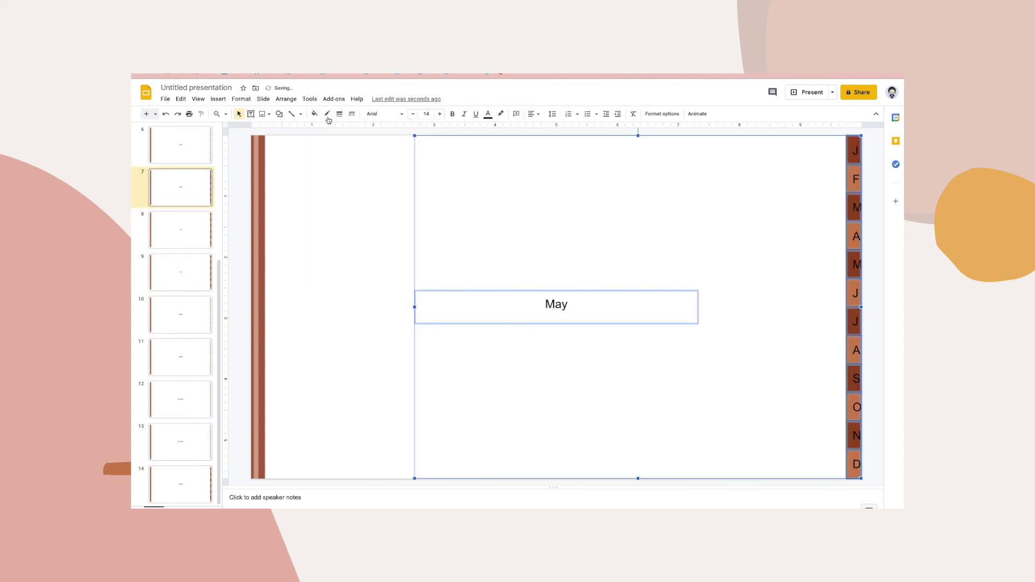
pyautogui.click(313, 114)
pyautogui.click(342, 145)
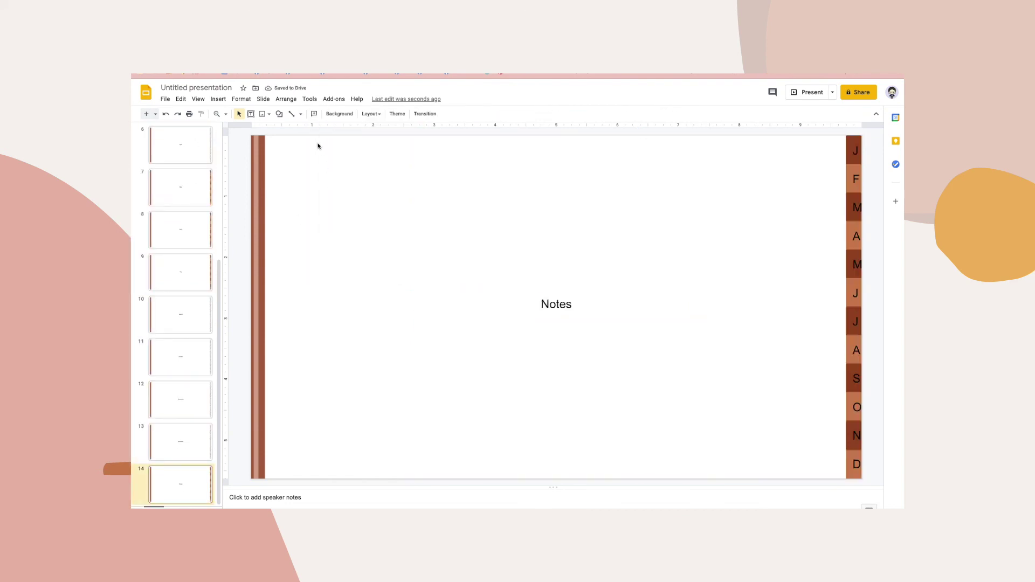
# Step: Make the April and slide 5 link boxes' fill and outline transparent
pyautogui.click(193, 141)
pyautogui.click(421, 151)
pyautogui.click(314, 113)
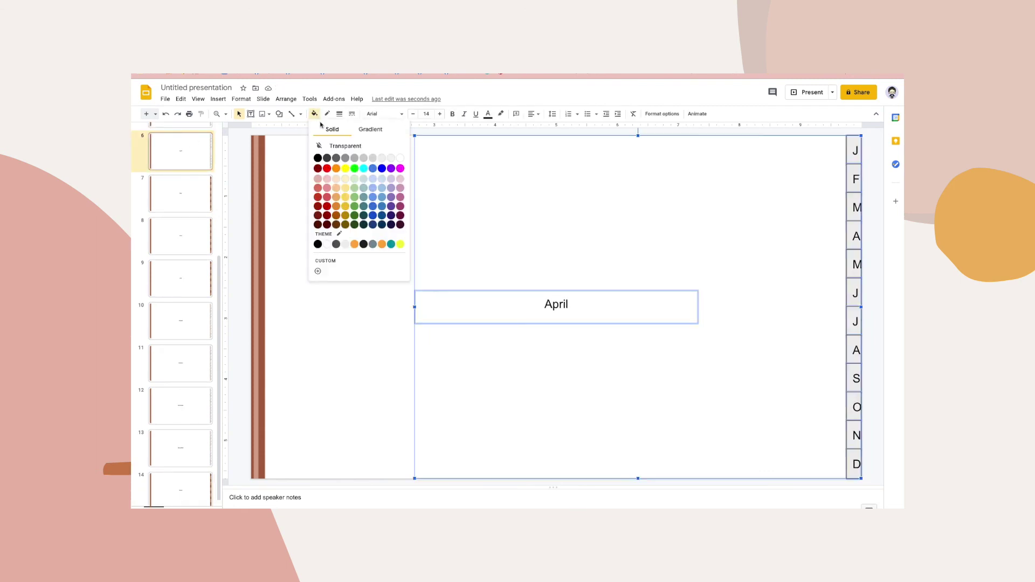
pyautogui.click(343, 143)
pyautogui.click(326, 114)
pyautogui.click(363, 131)
pyautogui.scroll(2, 196, 208)
pyautogui.click(183, 183)
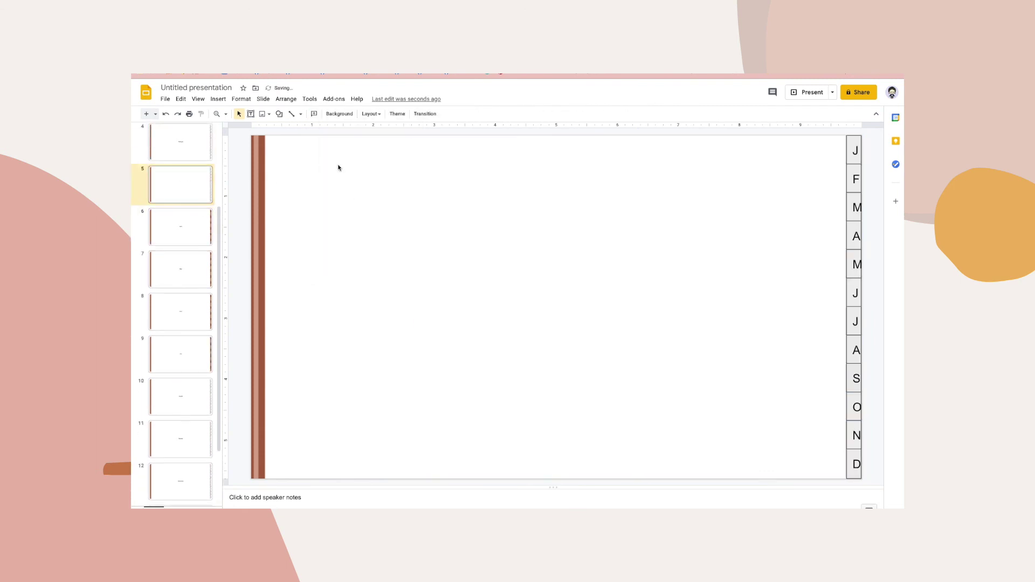
pyautogui.click(314, 113)
pyautogui.click(348, 144)
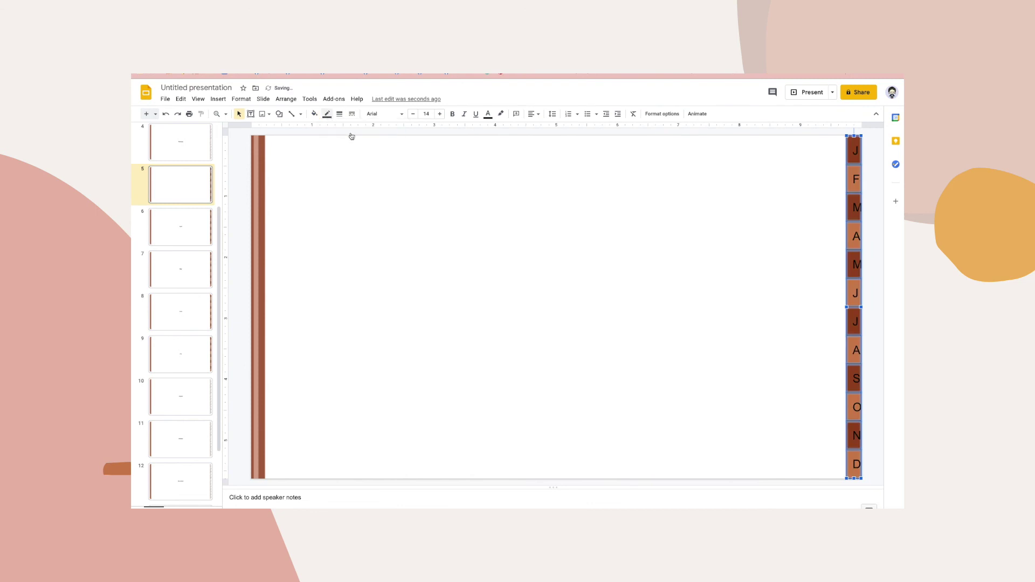
pyautogui.click(326, 114)
pyautogui.click(347, 141)
pyautogui.scroll(3, 198, 245)
# Step: Make the February and August link boxes' fill and outline transparent
pyautogui.click(195, 259)
pyautogui.click(420, 162)
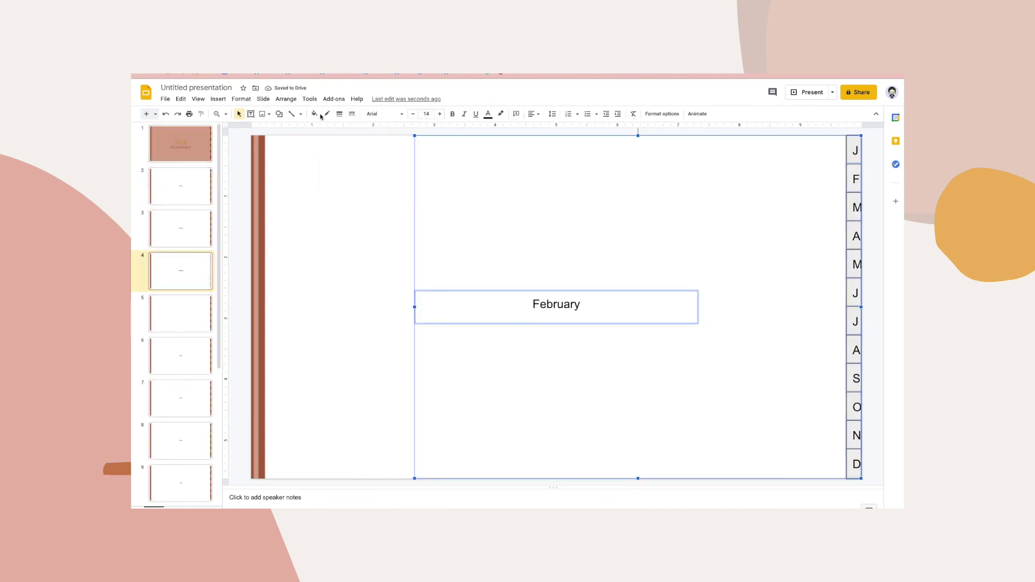
pyautogui.click(313, 114)
pyautogui.click(343, 143)
pyautogui.click(326, 114)
pyautogui.click(380, 132)
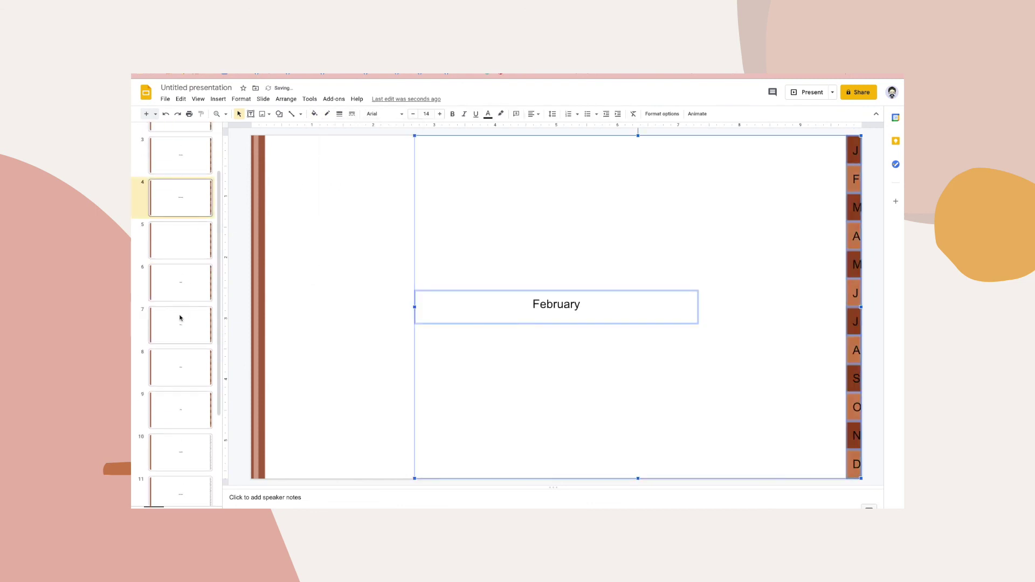
pyautogui.scroll(-5, 184, 370)
pyautogui.click(192, 348)
pyautogui.click(421, 162)
pyautogui.click(314, 113)
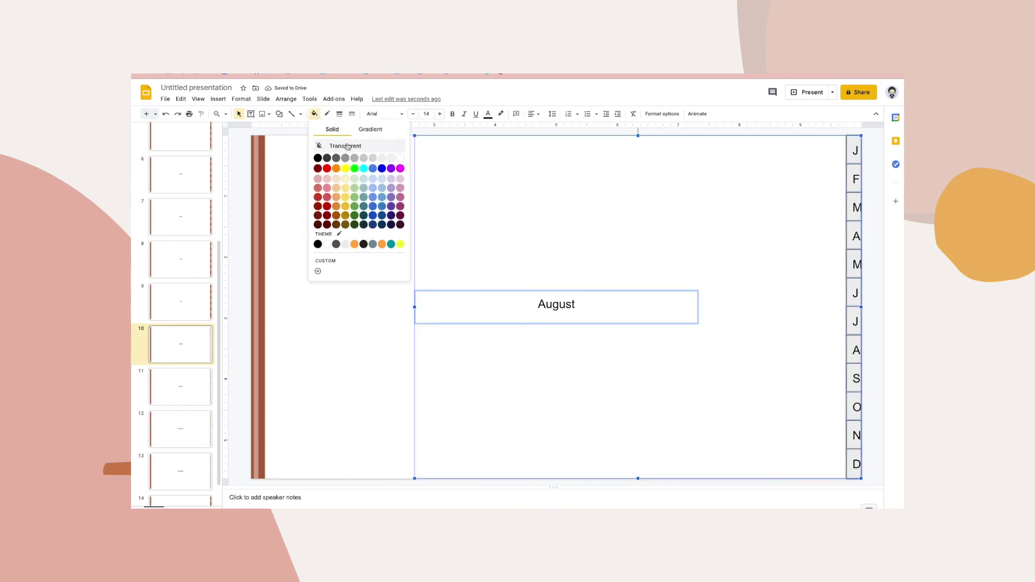
pyautogui.click(343, 143)
pyautogui.click(326, 114)
pyautogui.click(365, 131)
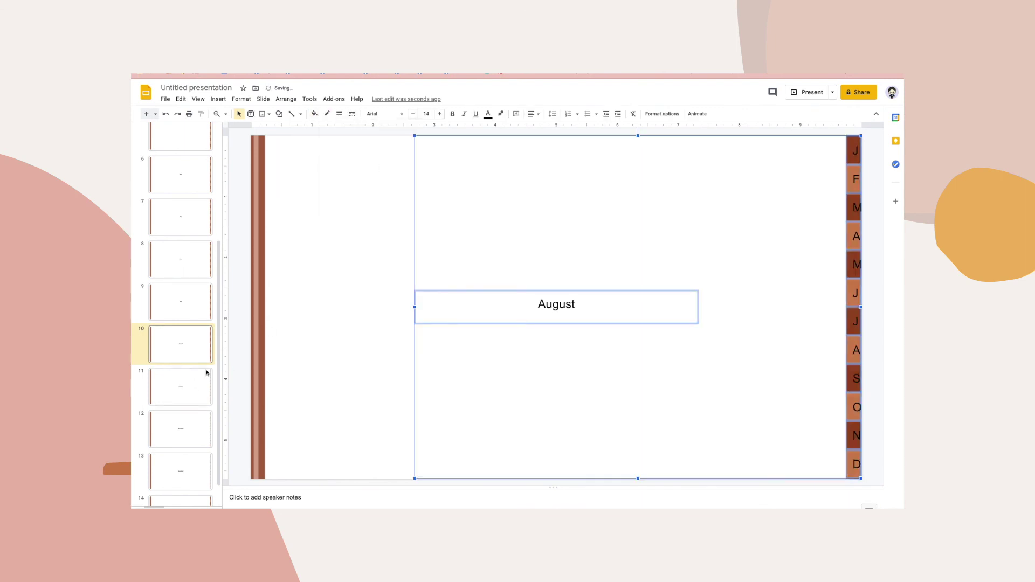
# Step: Make the October and November link boxes' fill and outline transparent
pyautogui.click(205, 372)
pyautogui.click(421, 162)
pyautogui.click(314, 114)
pyautogui.click(343, 132)
pyautogui.click(329, 115)
pyautogui.click(356, 132)
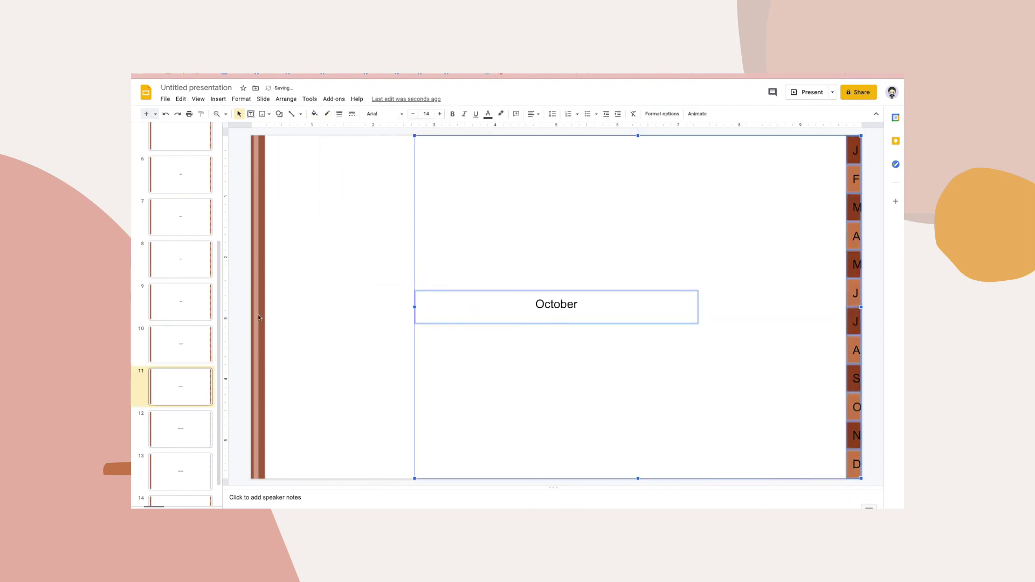
pyautogui.click(199, 423)
pyautogui.click(421, 162)
pyautogui.click(314, 114)
pyautogui.click(345, 146)
pyautogui.click(326, 114)
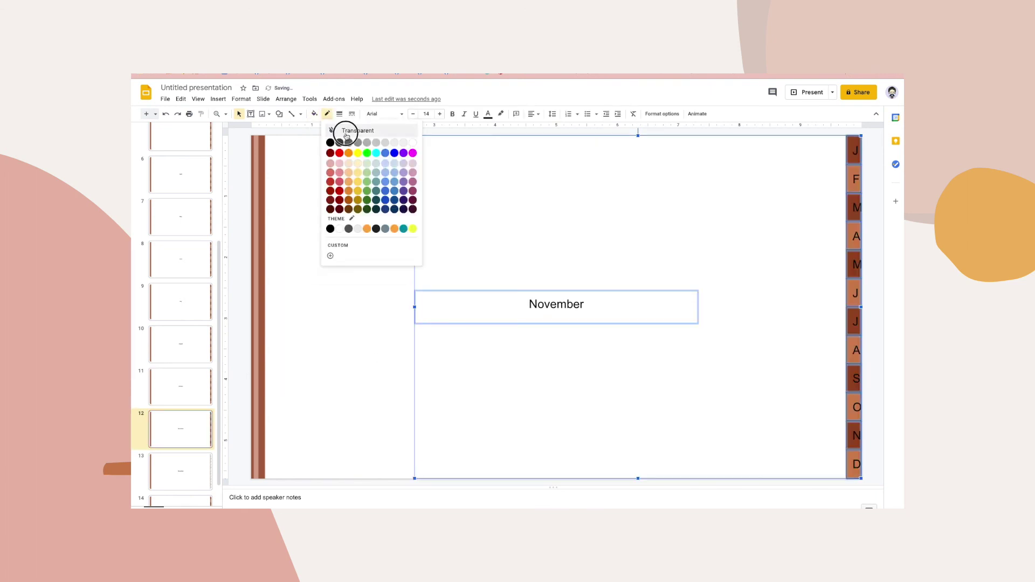
pyautogui.click(347, 132)
# Step: Make the December link box transparent
pyautogui.click(178, 426)
pyautogui.click(420, 216)
pyautogui.click(313, 114)
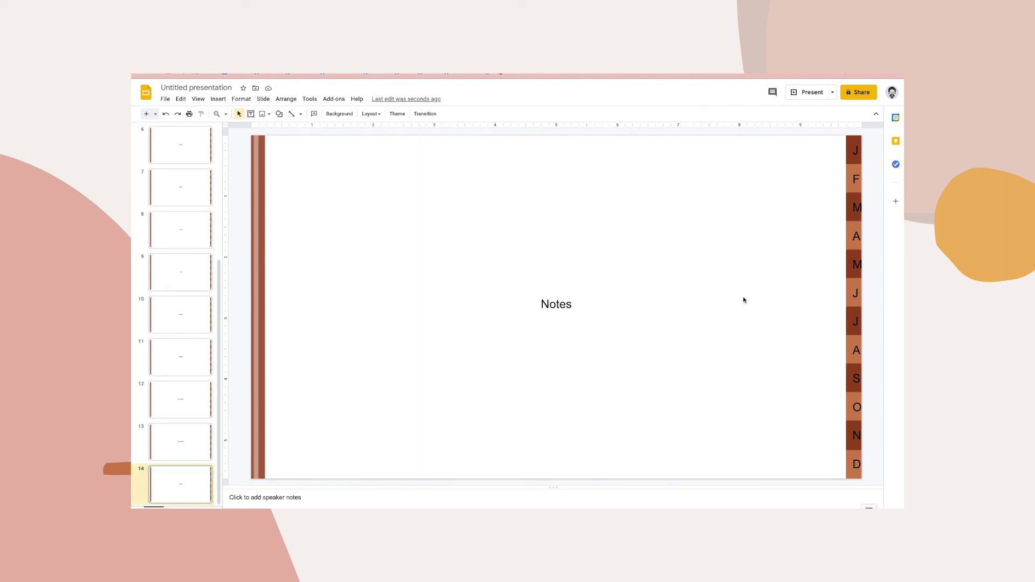
pyautogui.scroll(5, 204, 195)
pyautogui.rightClick(194, 189)
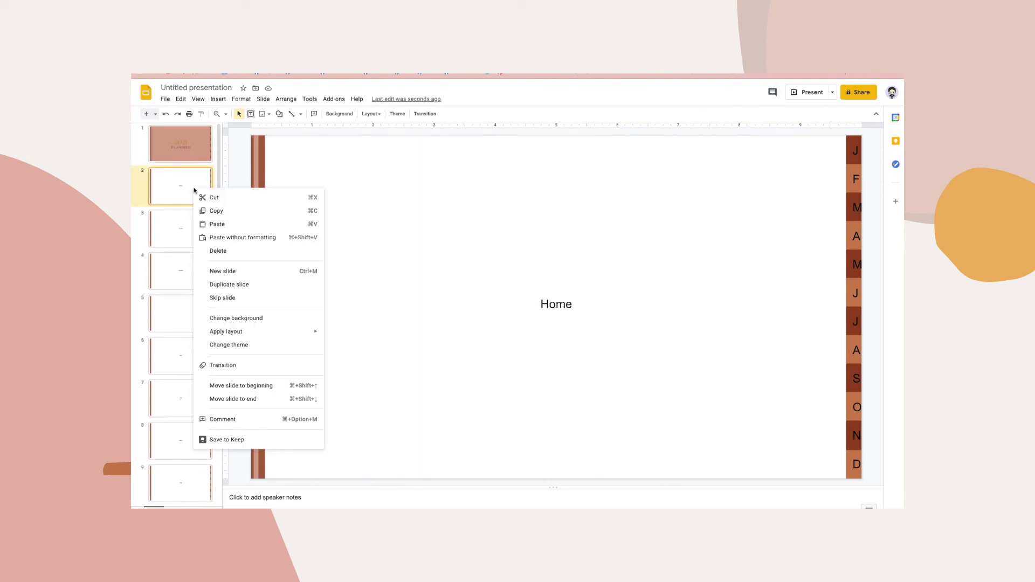
# Step: Duplicate the Home and January slides and delete the January label from the copy
pyautogui.click(250, 287)
pyautogui.click(186, 275)
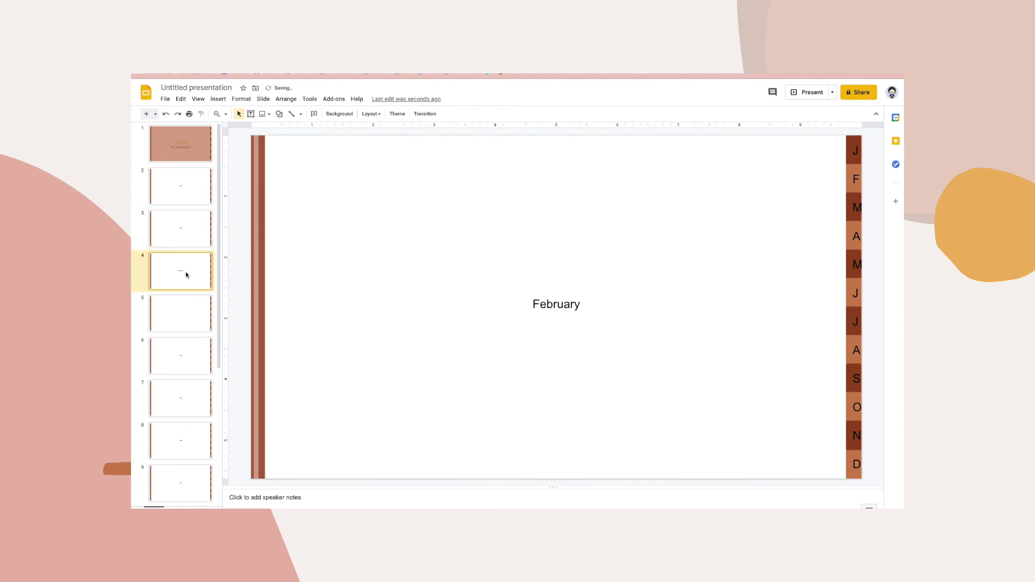
pyautogui.click(180, 225)
pyautogui.rightClick(183, 232)
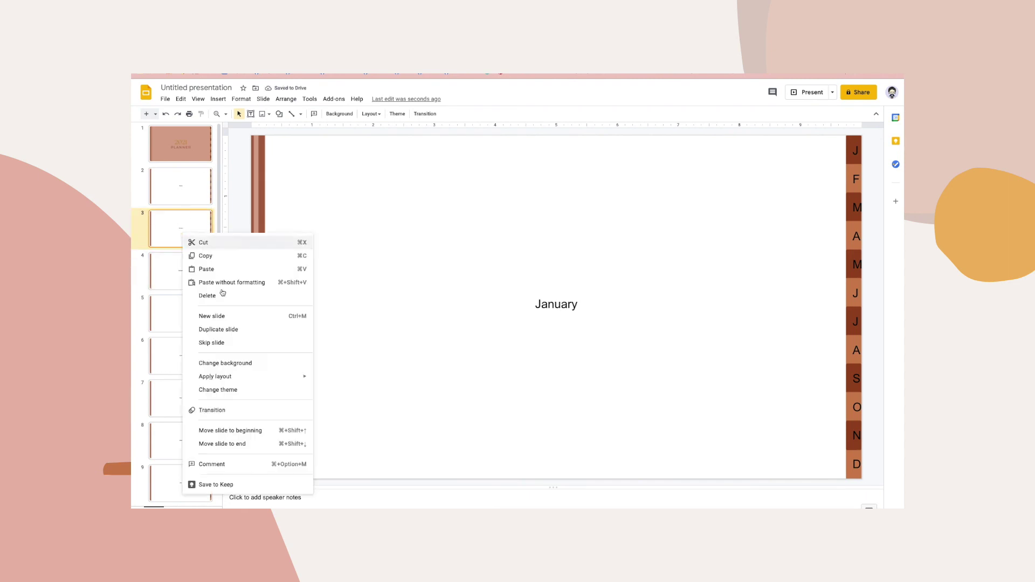
pyautogui.click(224, 331)
pyautogui.click(563, 303)
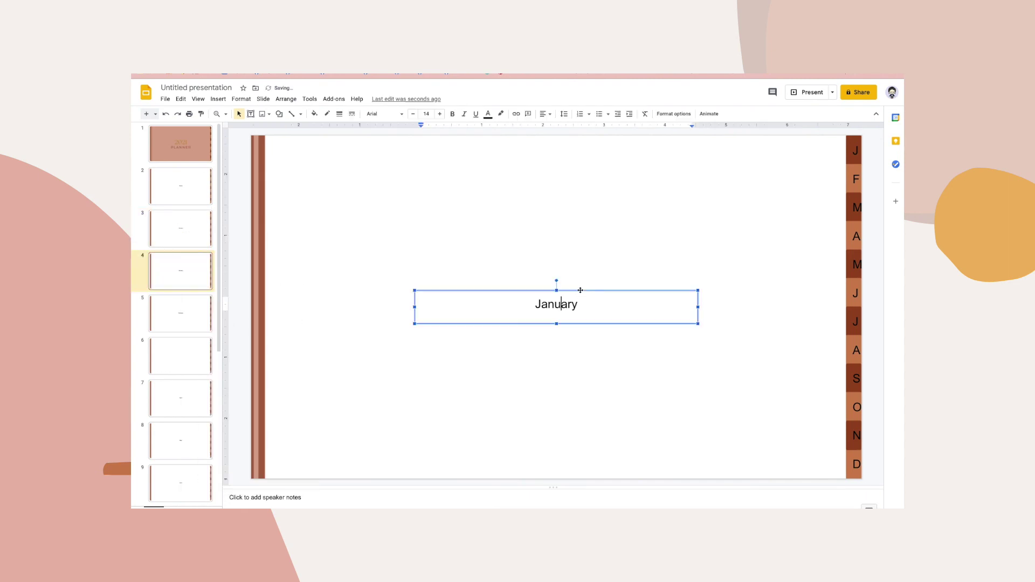
pyautogui.click(580, 290)
pyautogui.press('Delete')
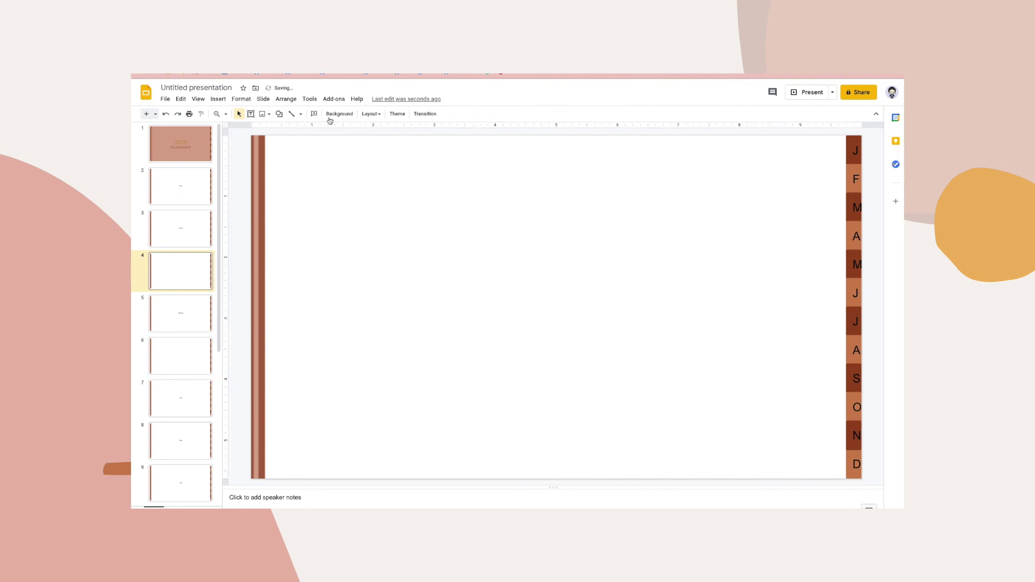
# Step: Upload 3.png from the weekly planner (1) folder onto the copied slide
pyautogui.click(263, 115)
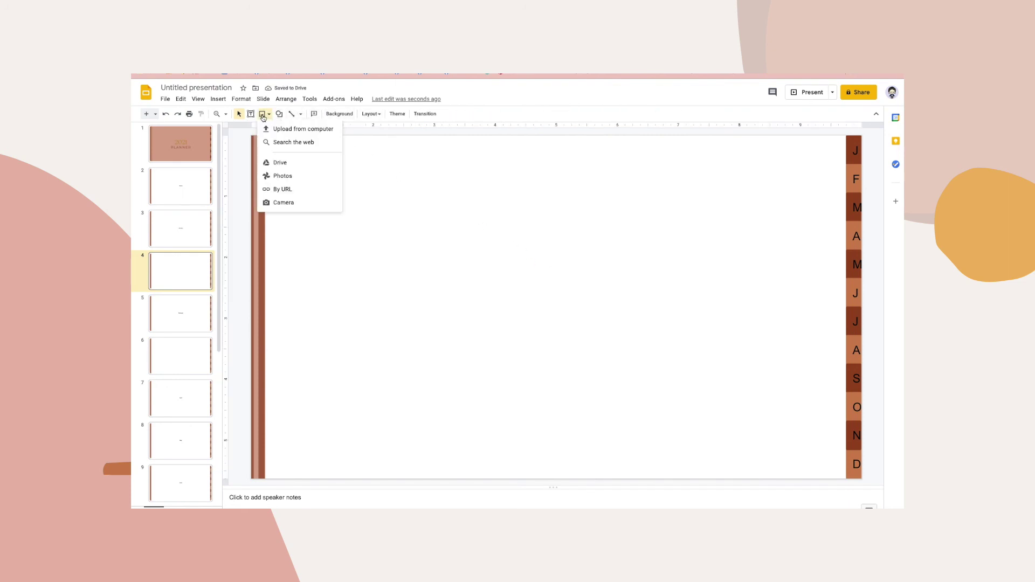
pyautogui.click(376, 167)
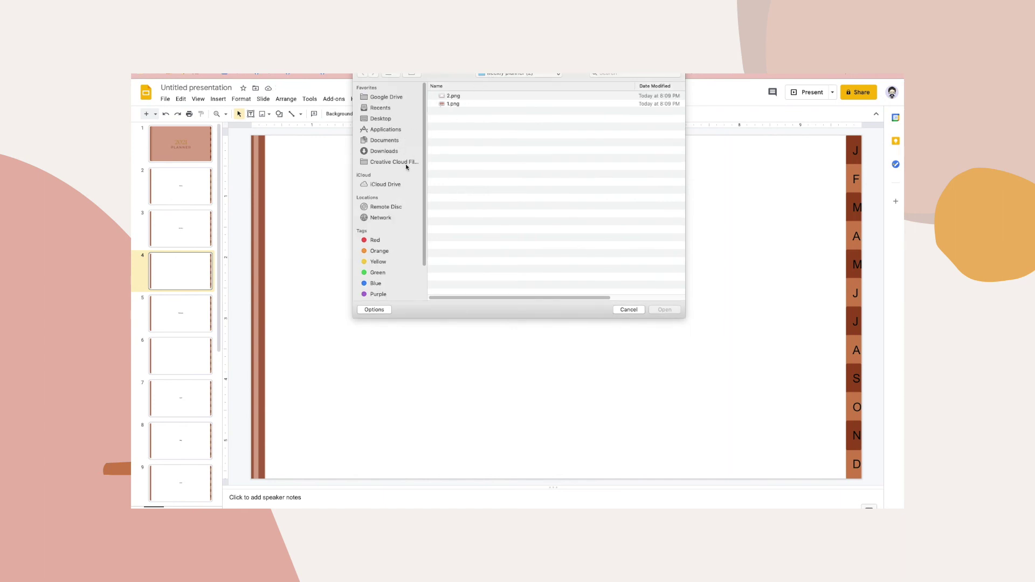
pyautogui.click(390, 152)
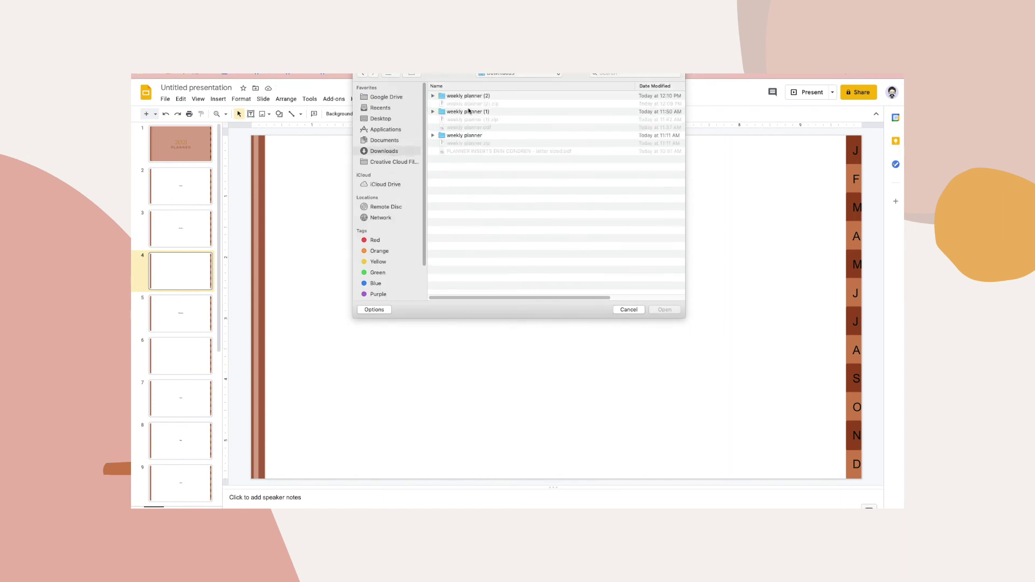
pyautogui.doubleClick(468, 111)
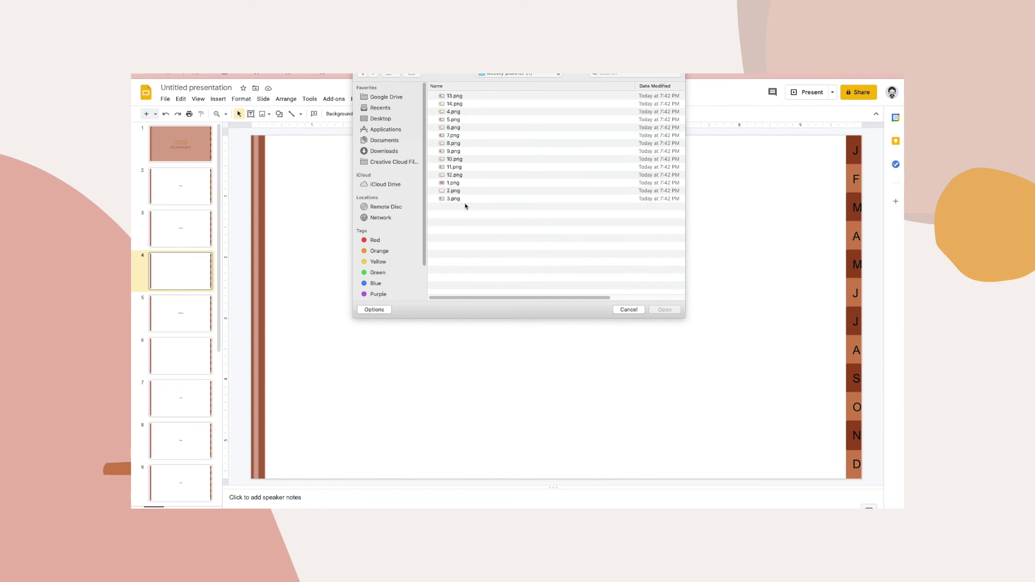
pyautogui.click(463, 199)
pyautogui.click(671, 311)
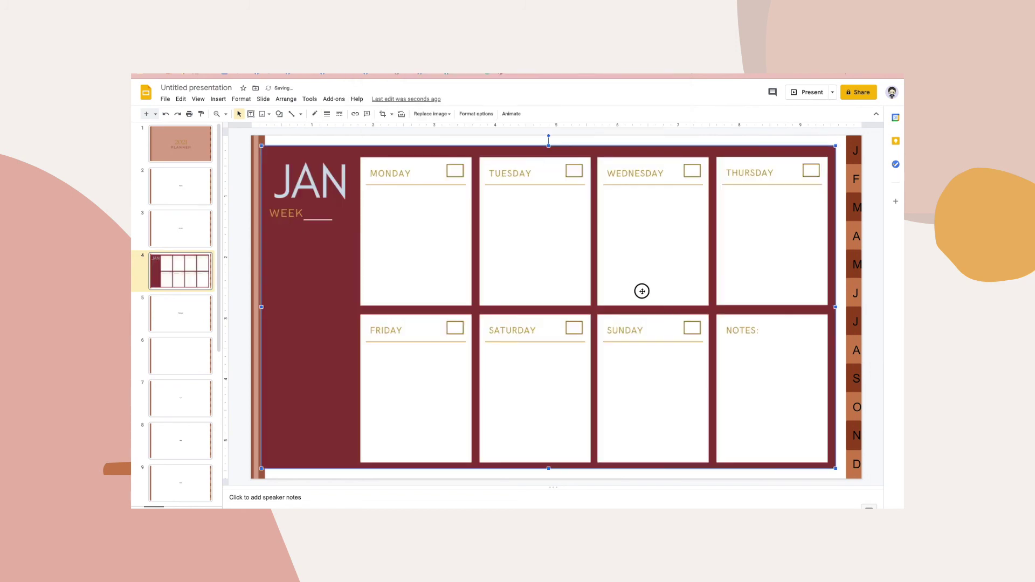
# Step: Resize and position the JAN spread image between the binding and month tabs
pyautogui.moveTo(643, 293); pyautogui.dragTo(660, 291)
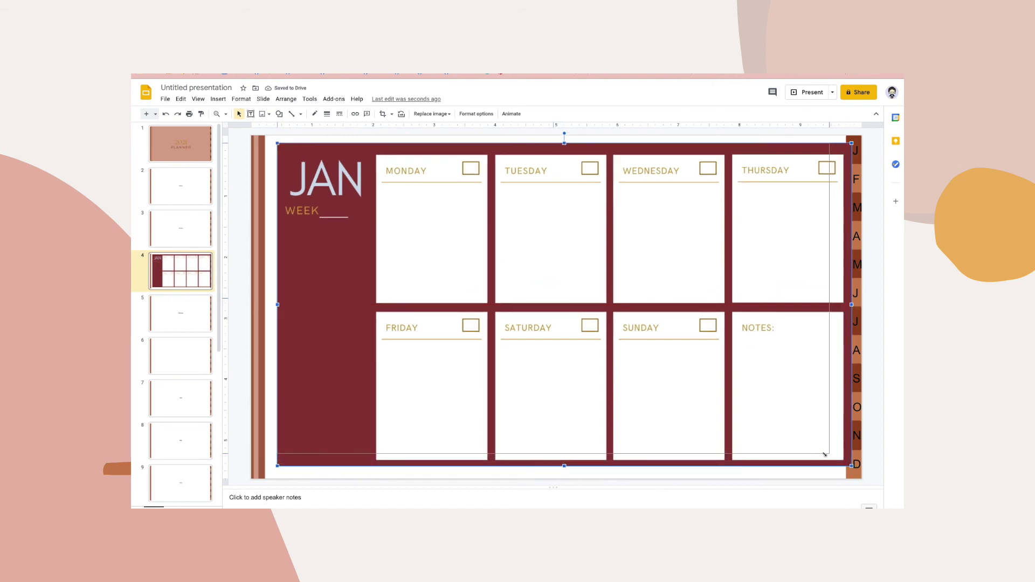
pyautogui.moveTo(852, 466); pyautogui.dragTo(829, 453)
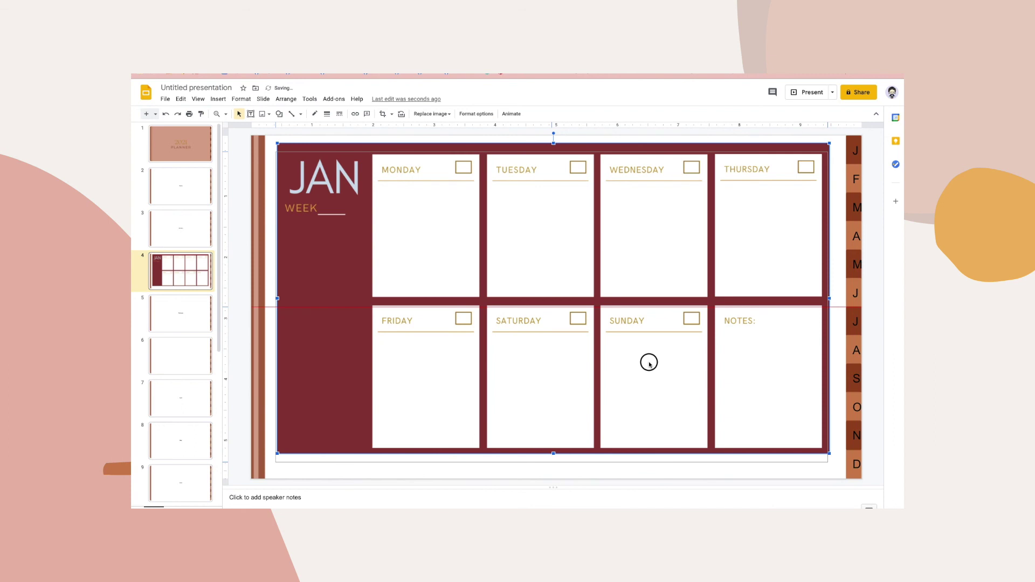
pyautogui.moveTo(649, 357); pyautogui.dragTo(648, 366)
pyautogui.click(683, 505)
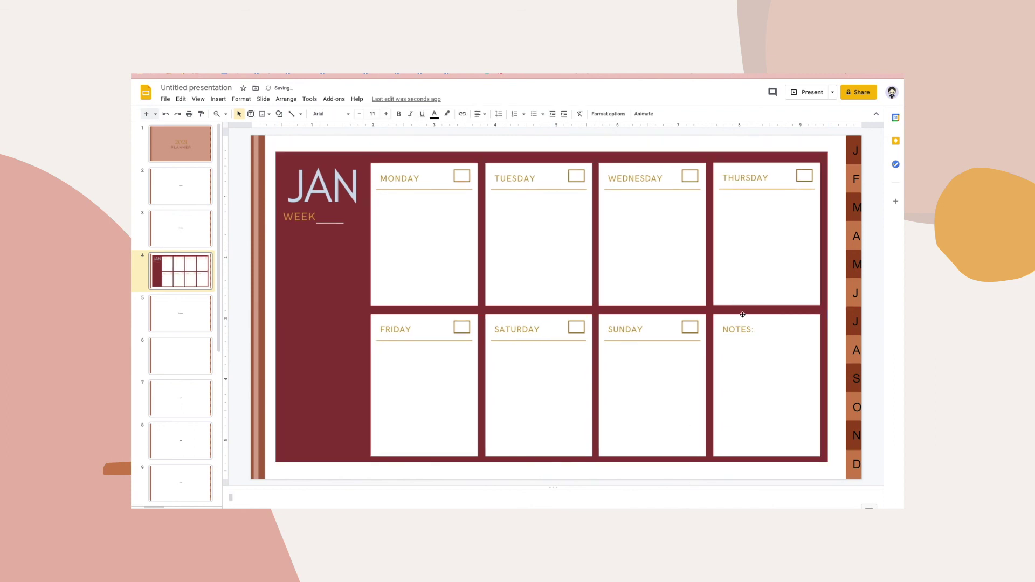